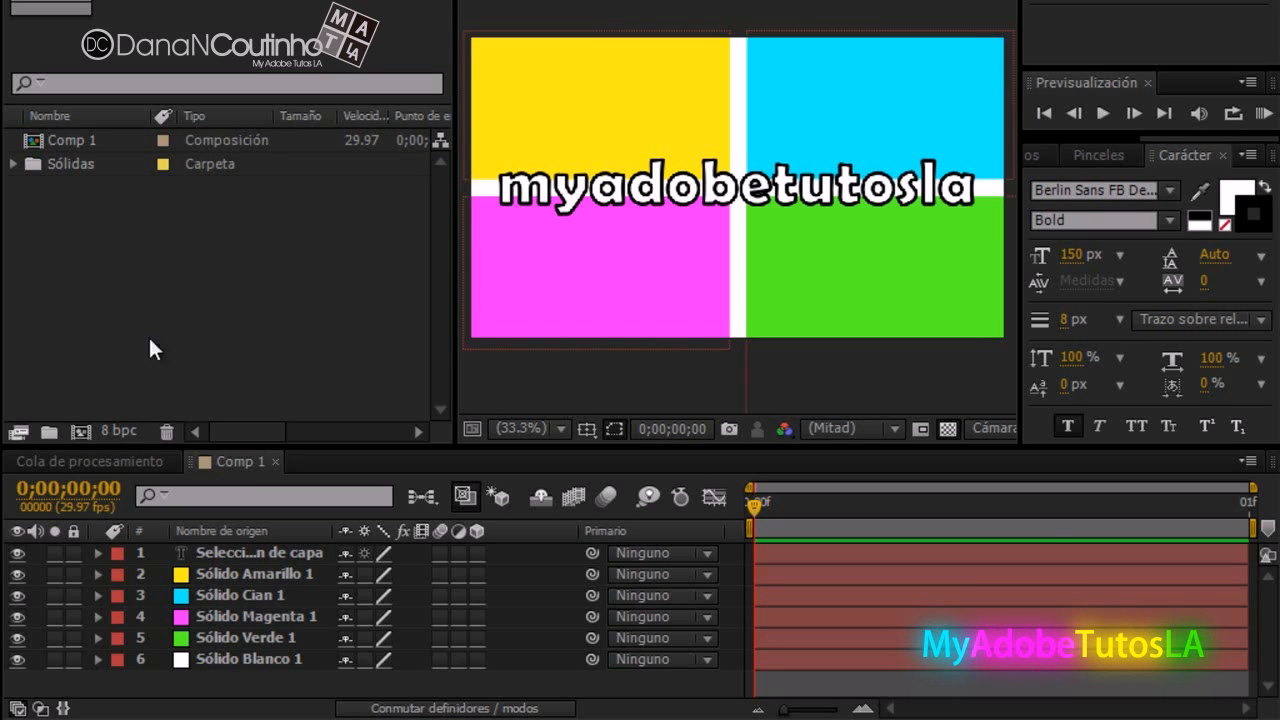
# Create a new 1280 × 720 composition named Comp 2 with a duration of 5 seconds.
pyautogui.click(88, 429)
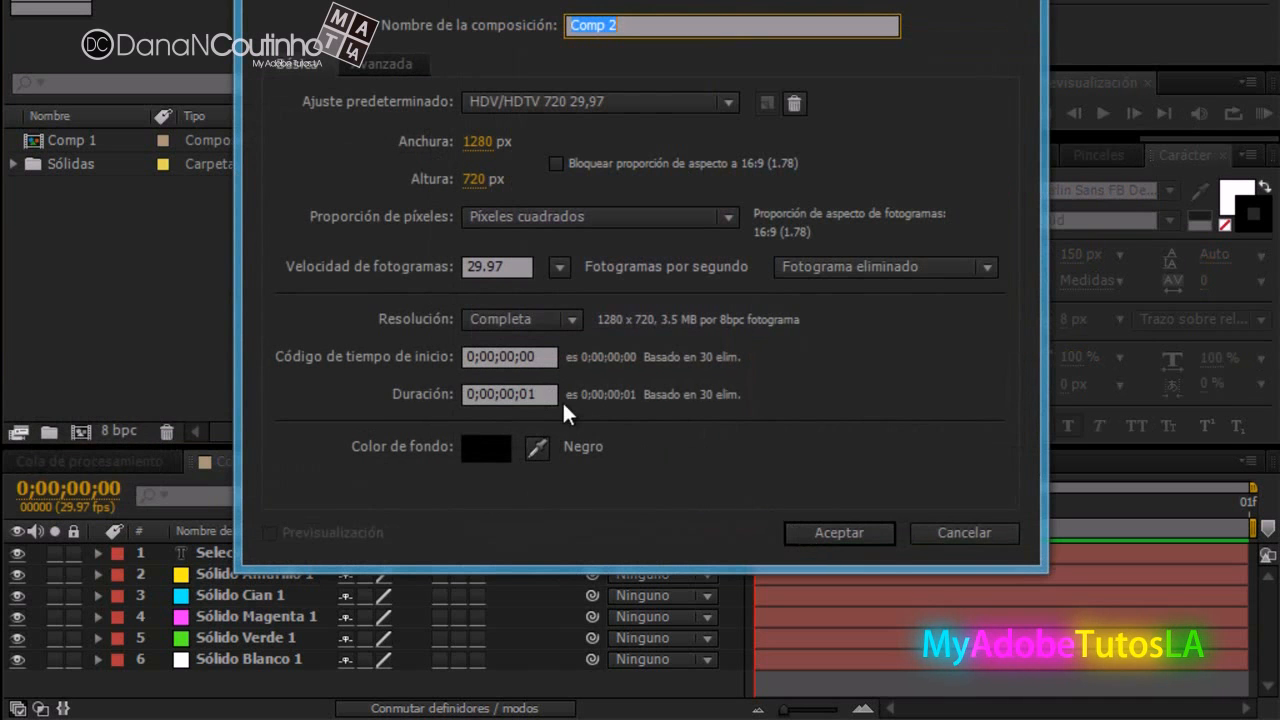
pyautogui.click(498, 394)
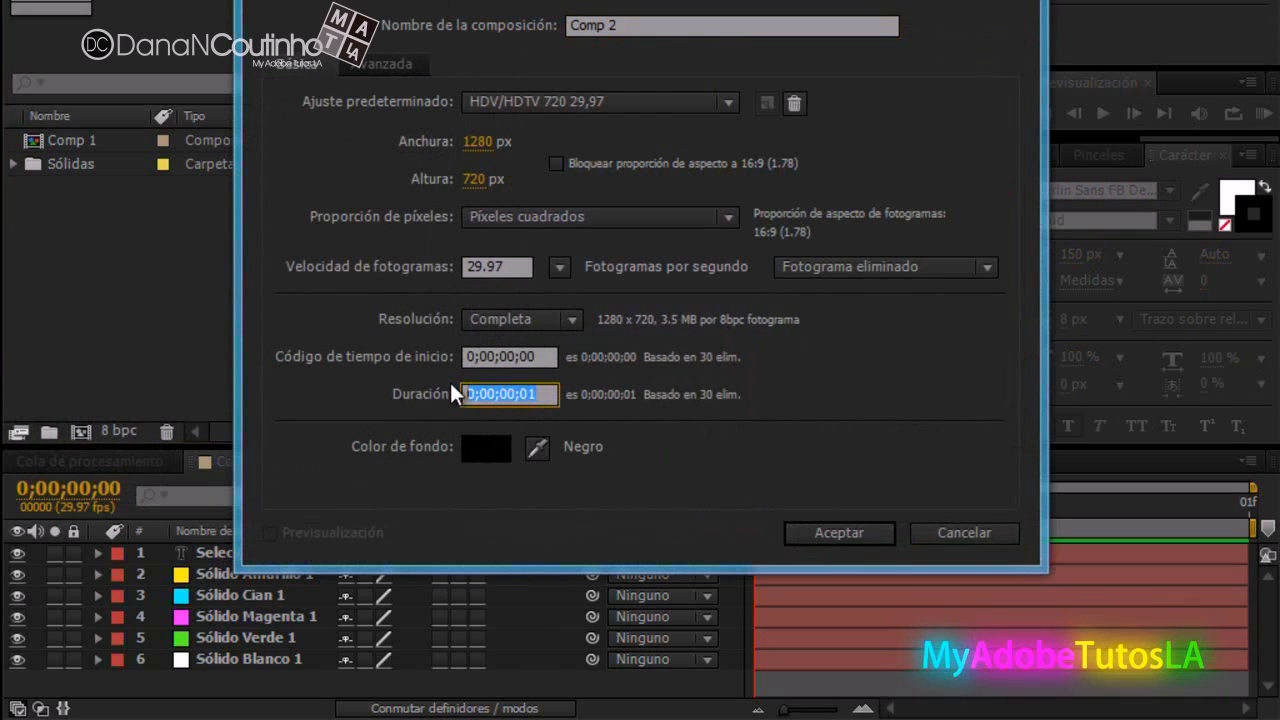
pyautogui.write('500')
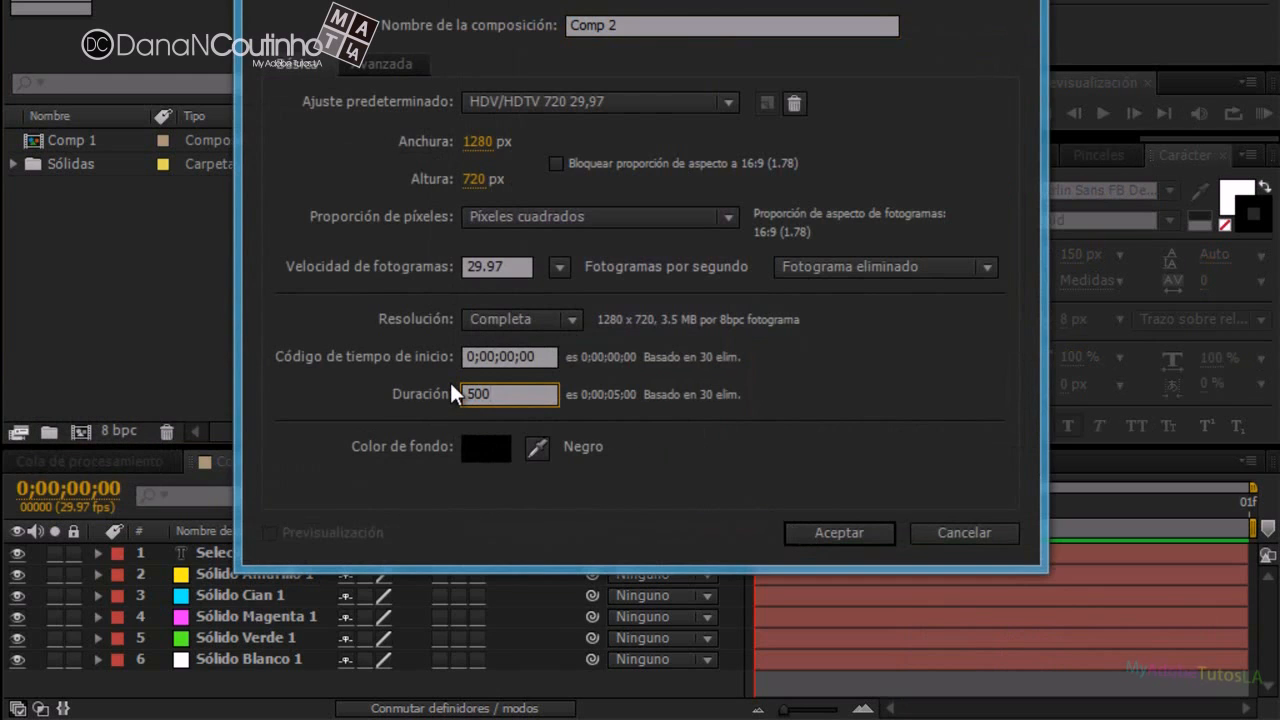
pyautogui.press('Return')
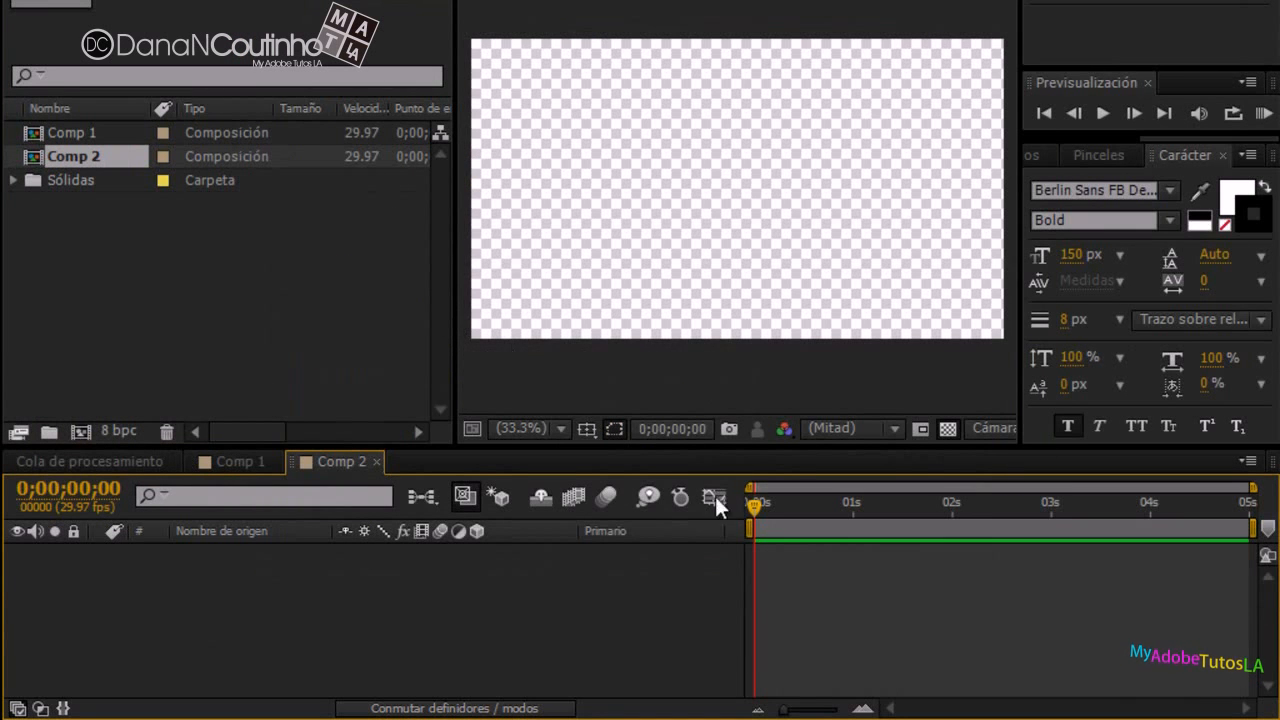
# Add a text layer reading "adobetutos" to Comp 2 and move it to about position 625, 429.
pyautogui.rightClick(206, 570)
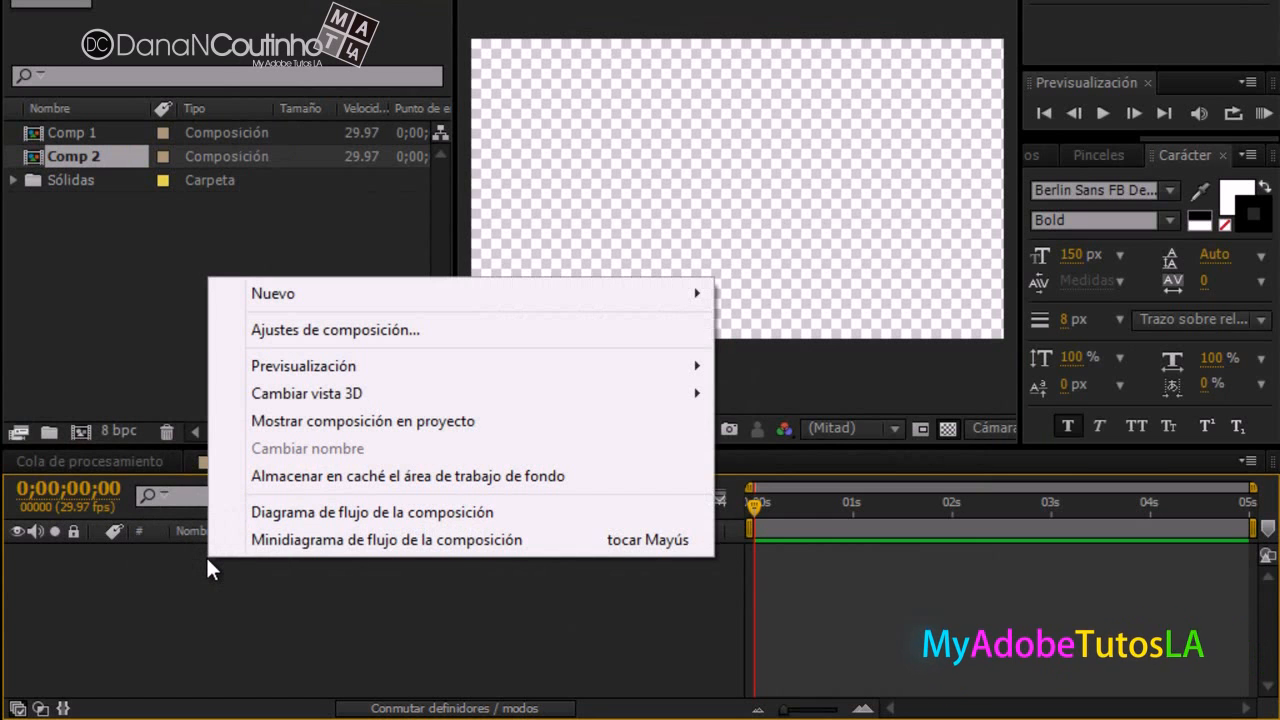
pyautogui.moveTo(558, 295)
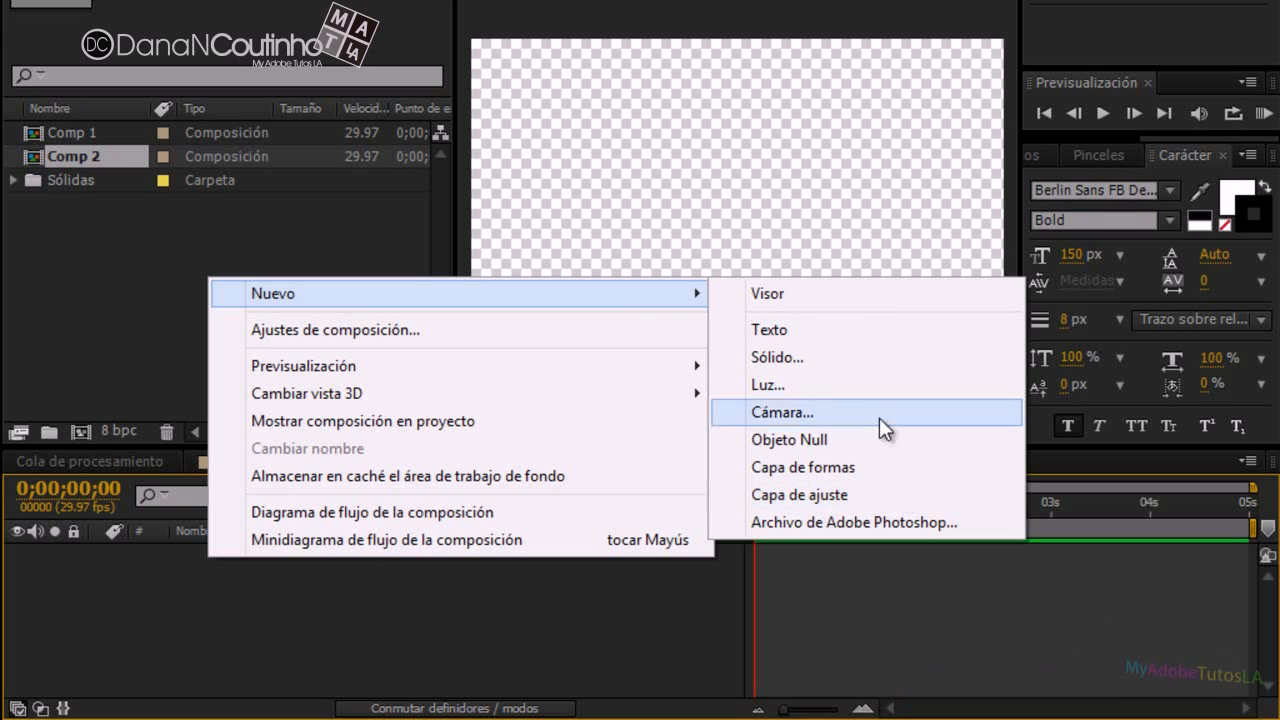
pyautogui.click(860, 331)
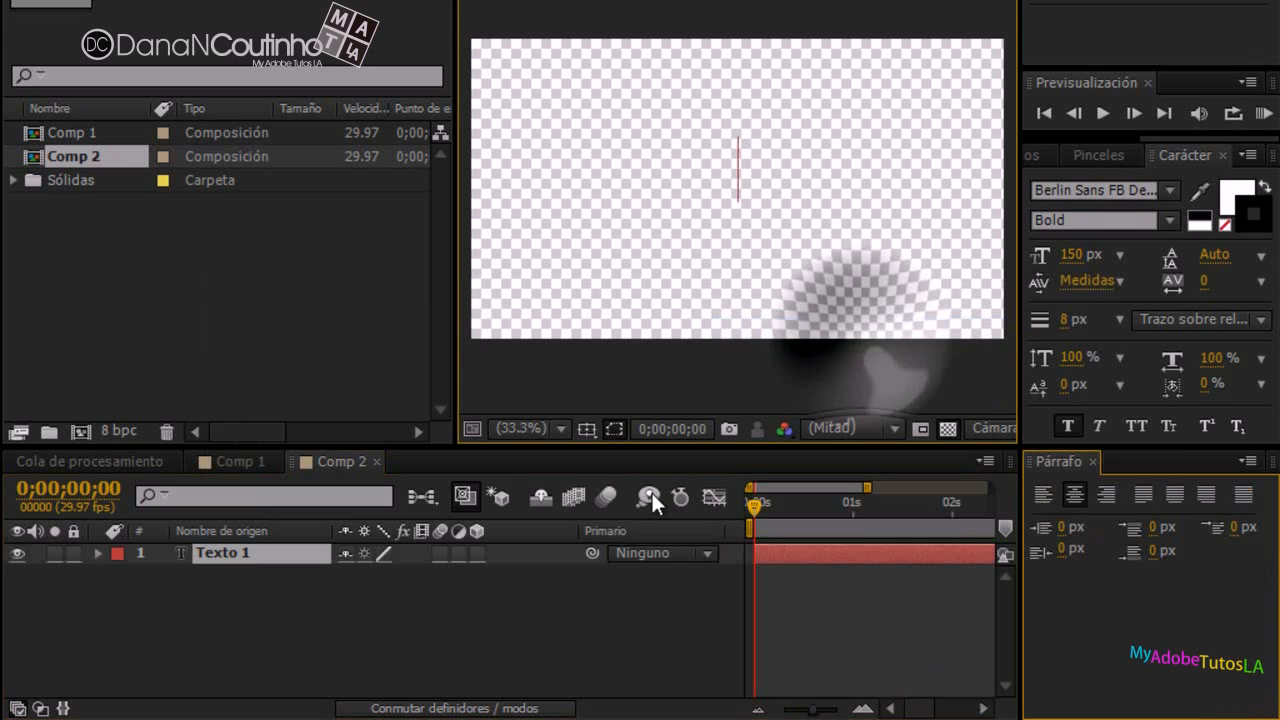
pyautogui.click(1093, 460)
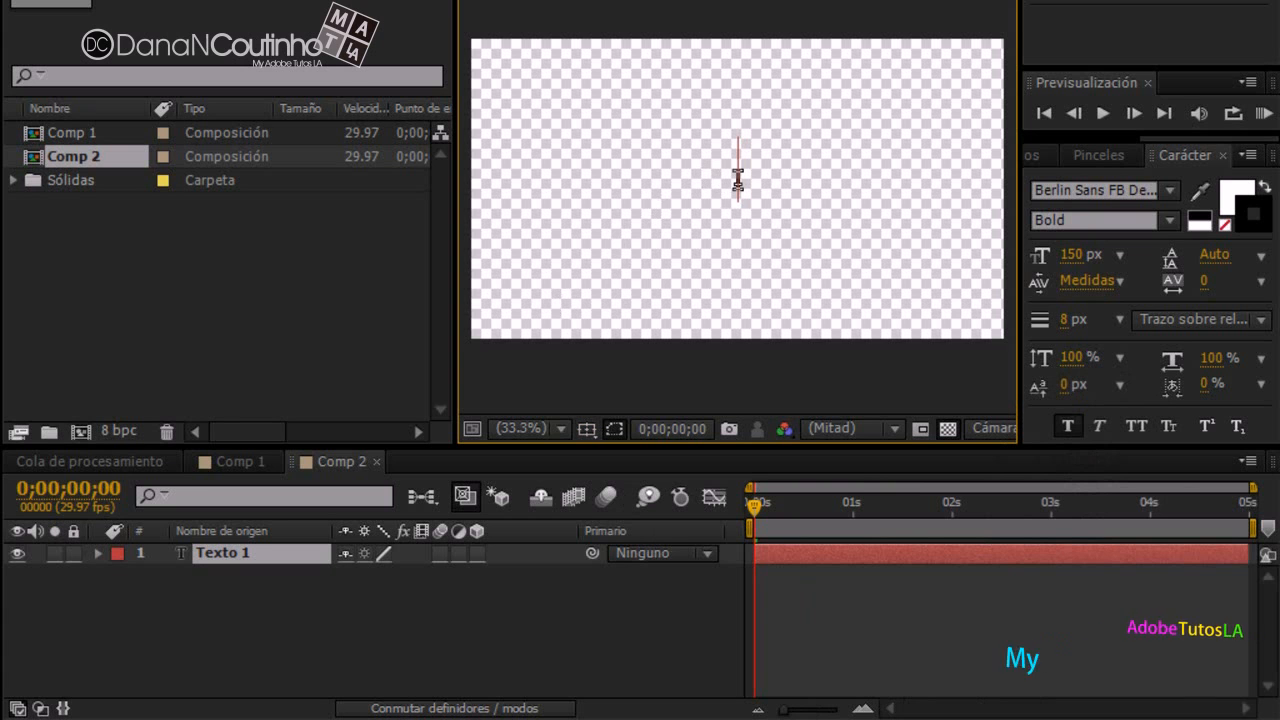
pyautogui.write('ado')
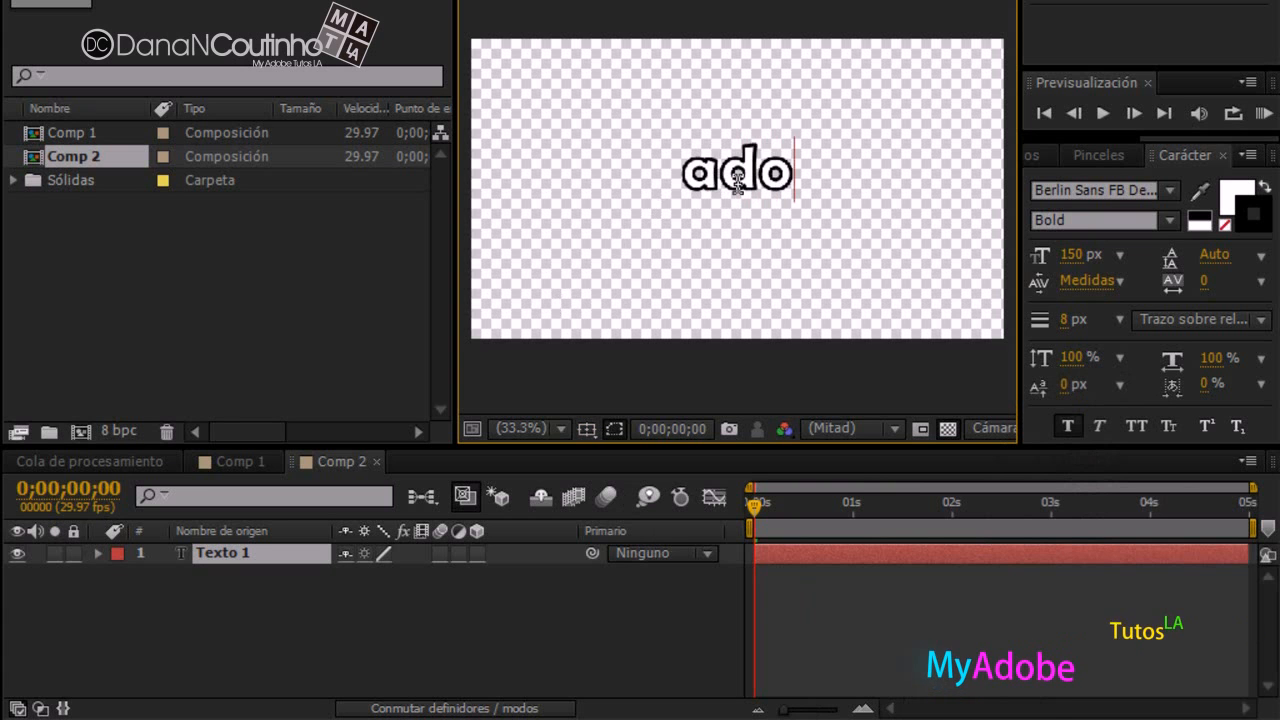
pyautogui.write('betutos')
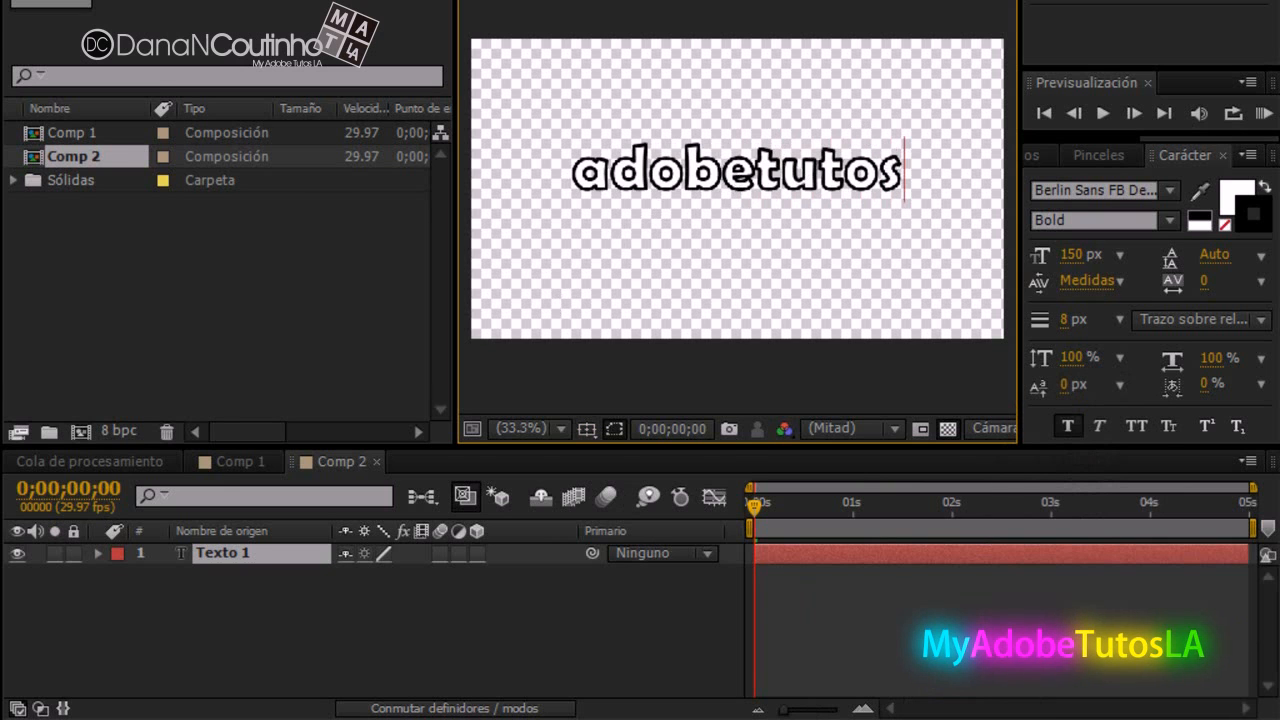
pyautogui.click(20, 2)
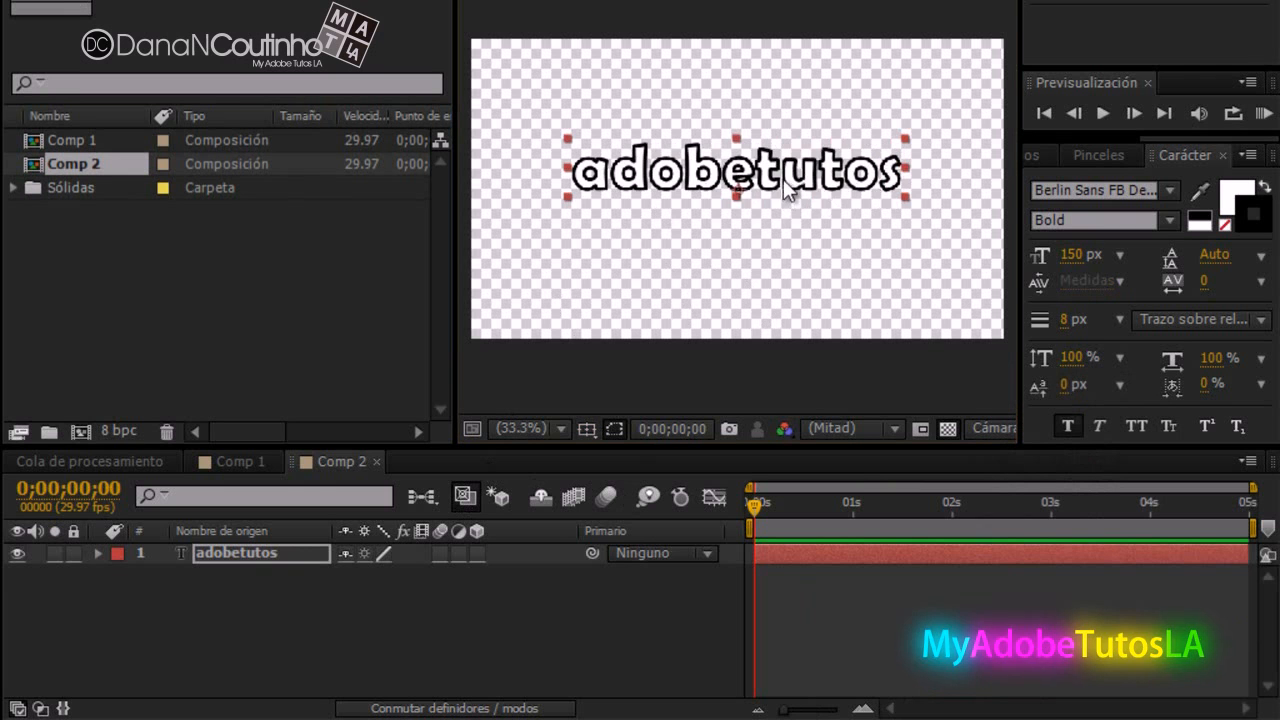
pyautogui.moveTo(783, 181); pyautogui.dragTo(795, 215)
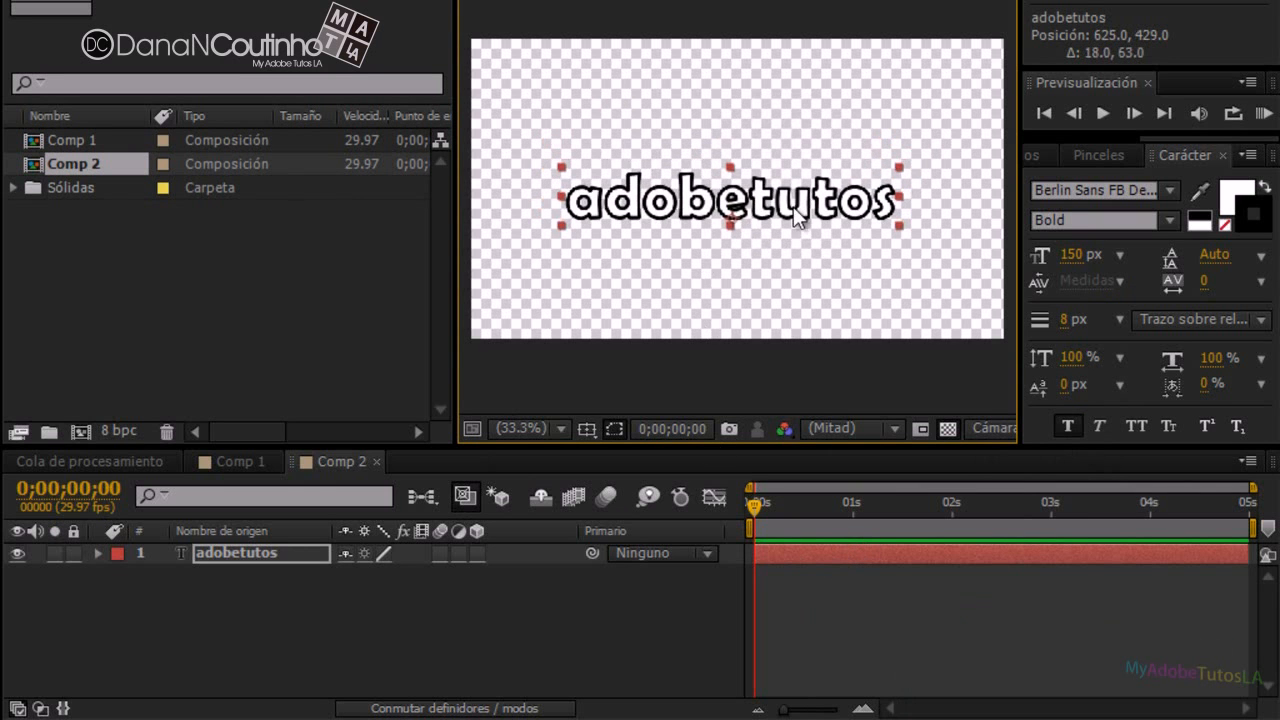
# Add a white 1280 × 720 px solid layer above the text in Comp 2.
pyautogui.rightClick(256, 593)
pyautogui.moveTo(537, 323)
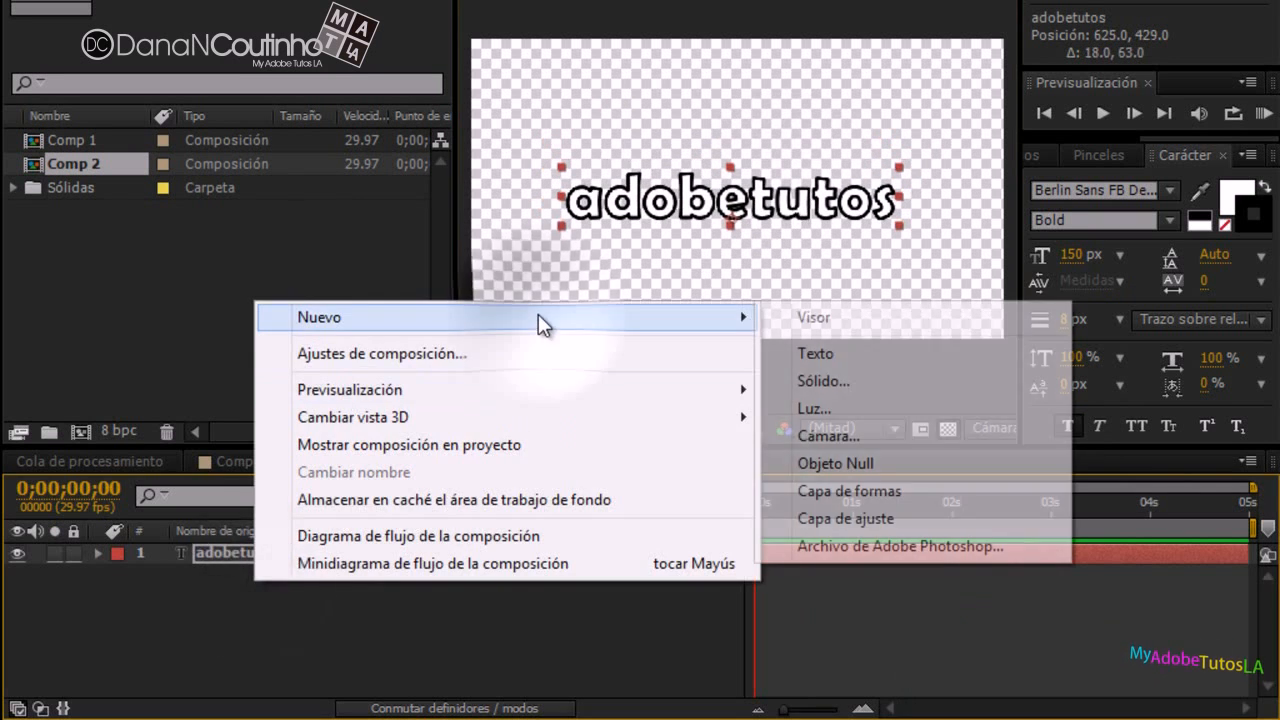
pyautogui.click(825, 381)
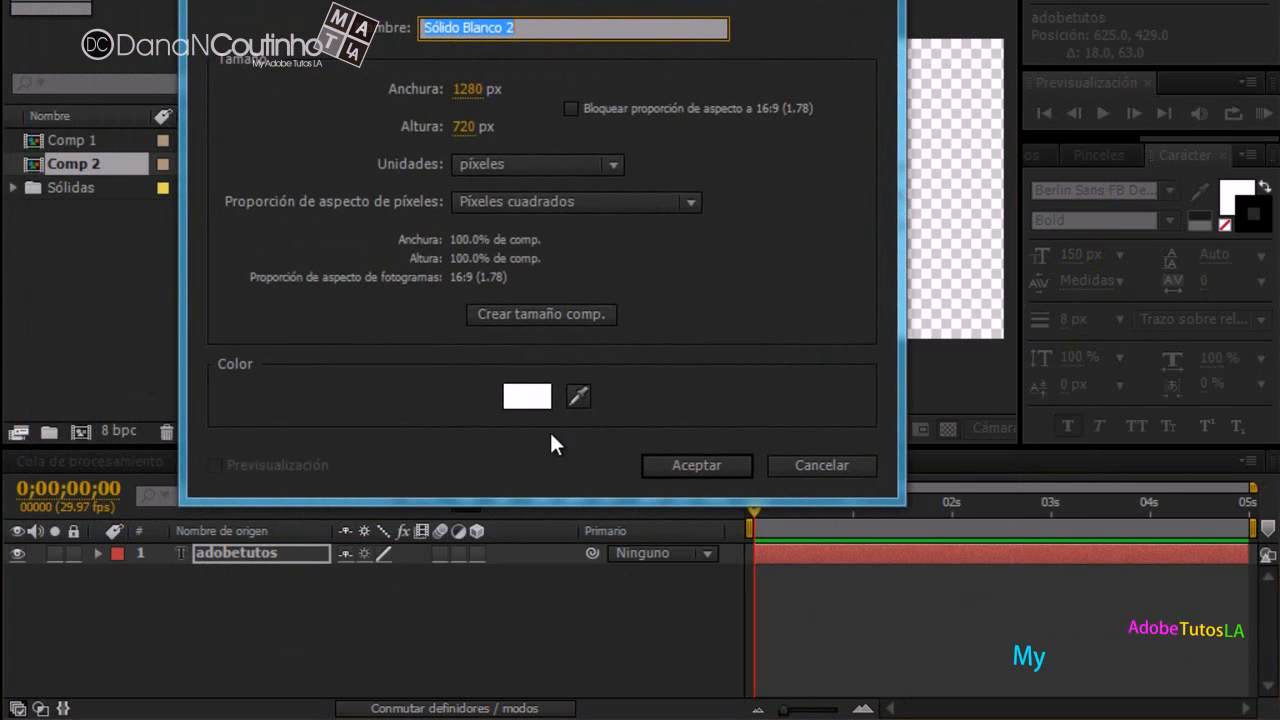
pyautogui.click(535, 403)
pyautogui.moveTo(349, 486); pyautogui.dragTo(70, 368)
pyautogui.click(632, 372)
pyautogui.click(690, 466)
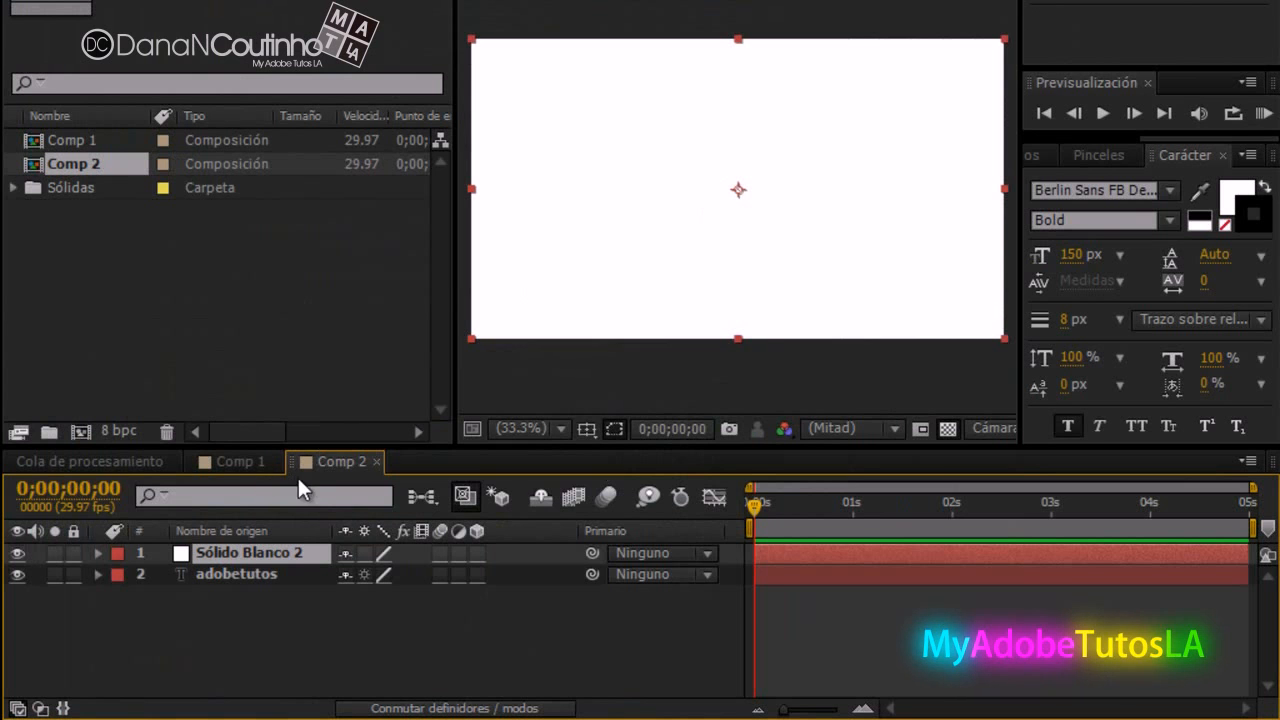
pyautogui.rightClick(267, 605)
pyautogui.moveTo(589, 343)
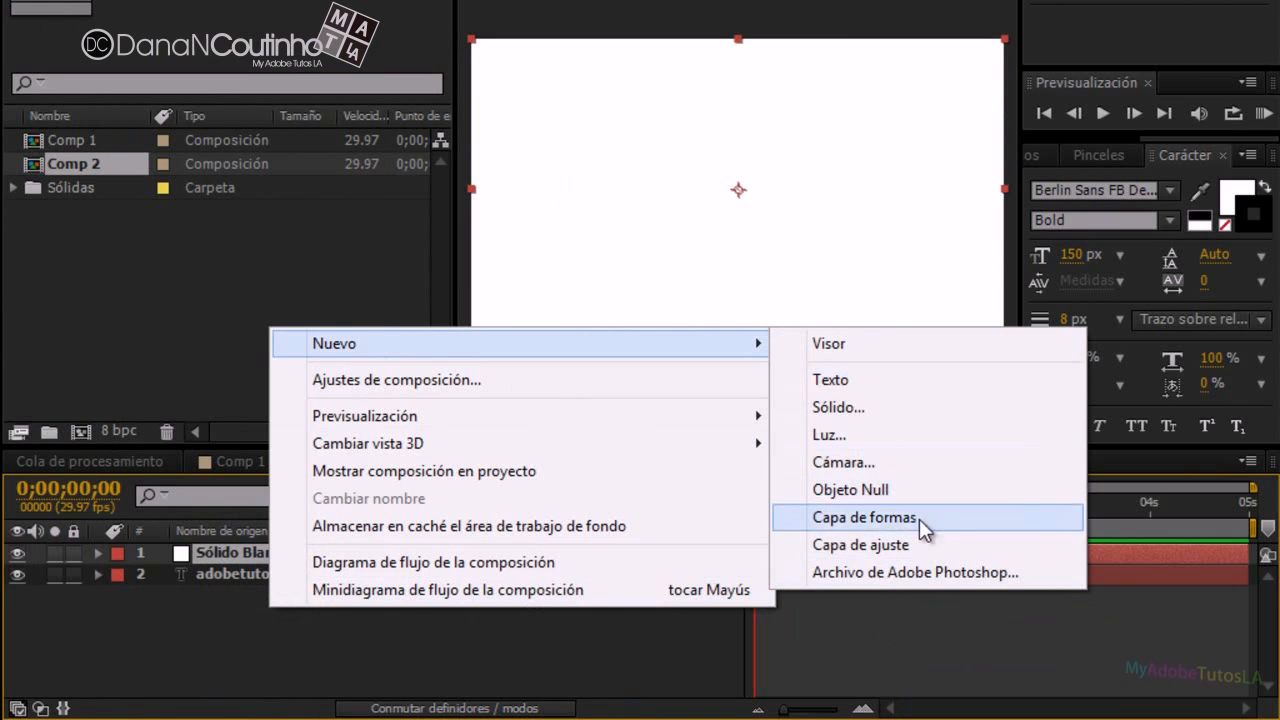
pyautogui.click(219, 600)
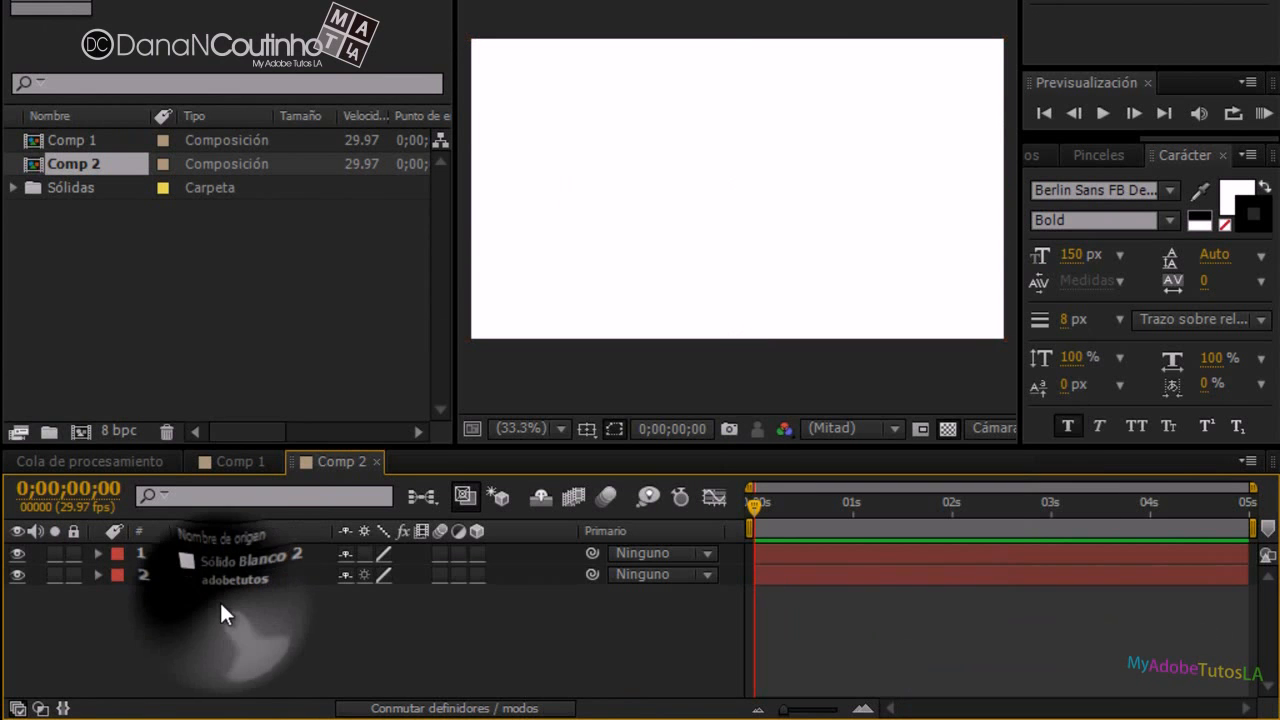
# Close the Comp 2 timeline and select the text layer in Comp 1.
pyautogui.click(376, 462)
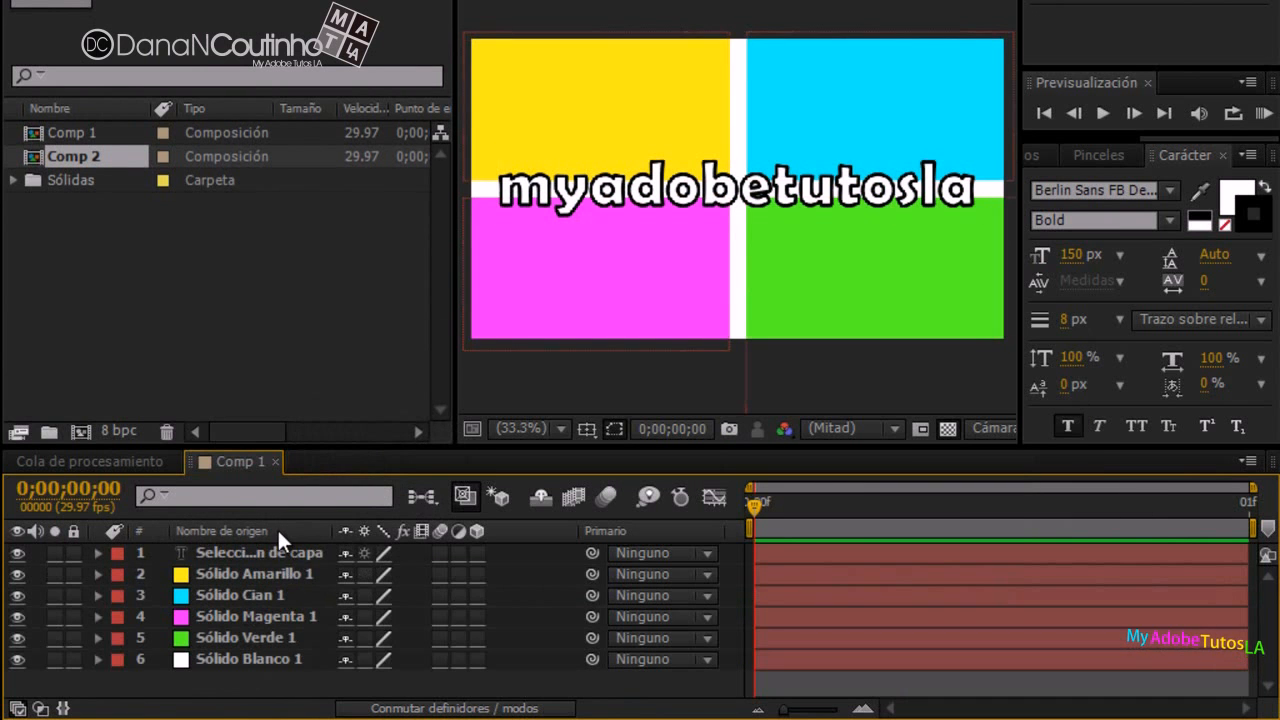
pyautogui.click(258, 555)
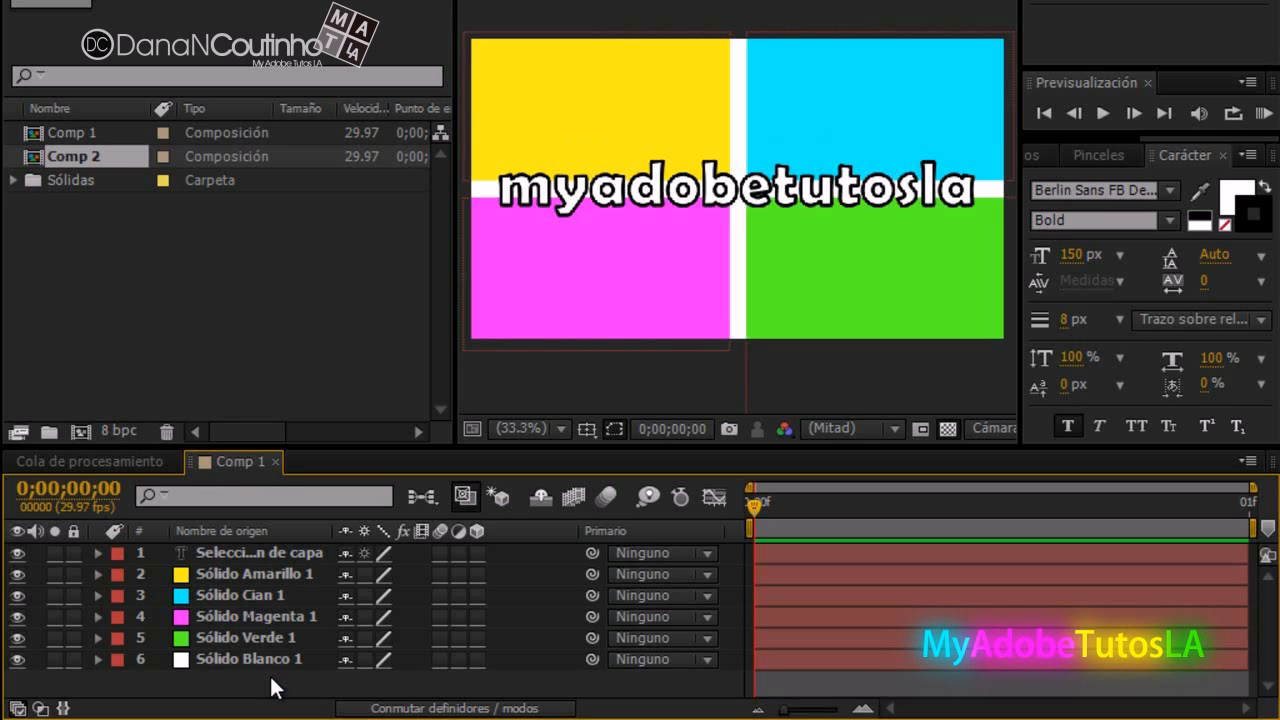
pyautogui.click(251, 552)
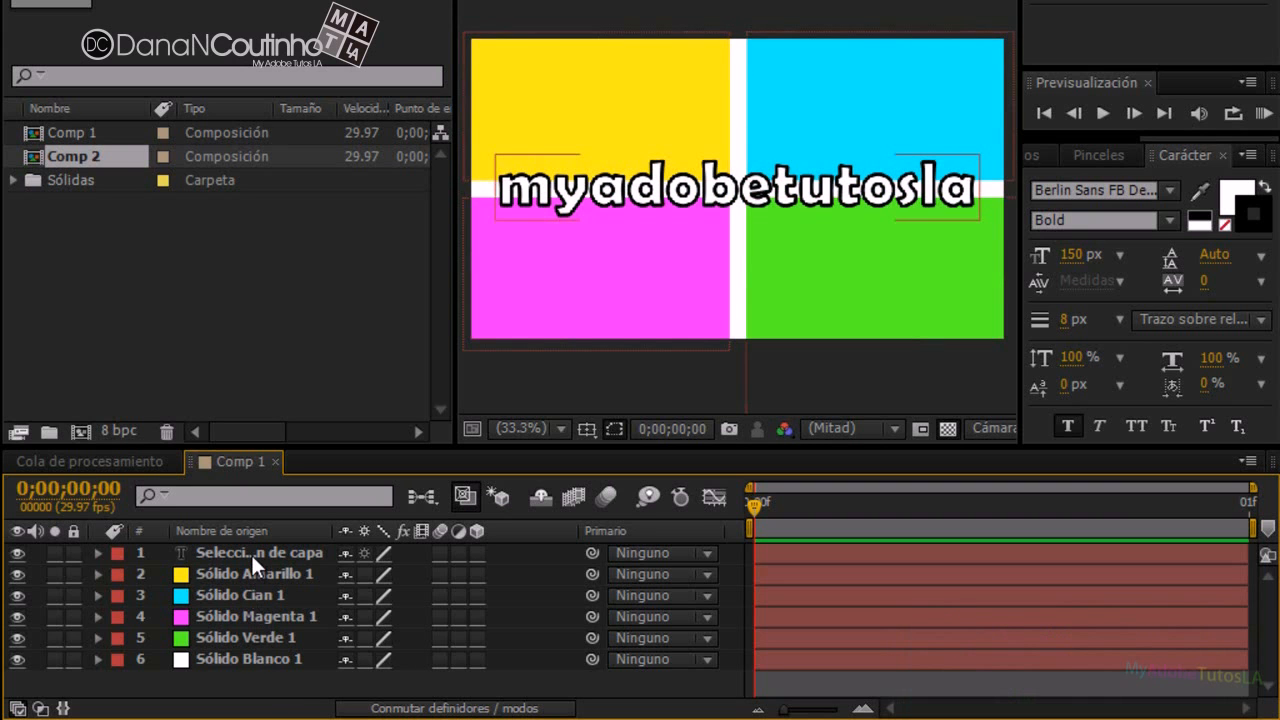
pyautogui.click(251, 552)
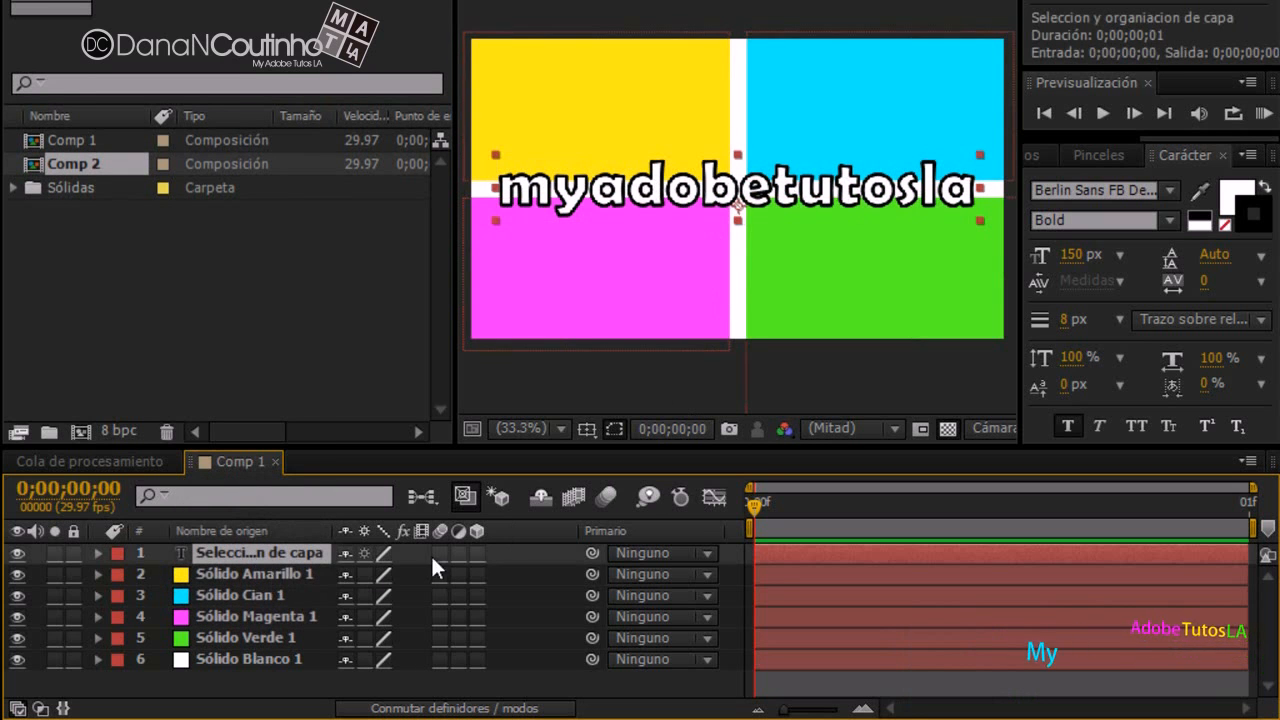
# Select the green, magenta, cyan and yellow solids one at a time, and clear the selection.
pyautogui.click(226, 636)
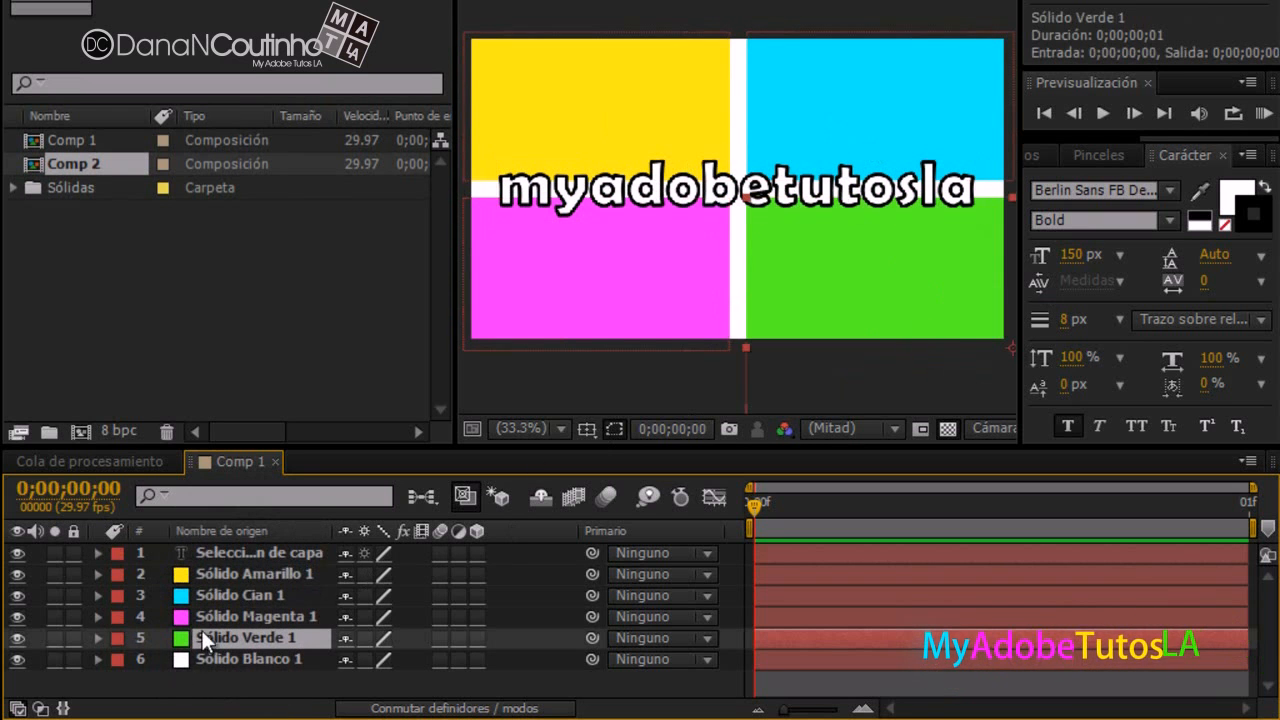
pyautogui.click(233, 613)
pyautogui.click(246, 589)
pyautogui.click(246, 563)
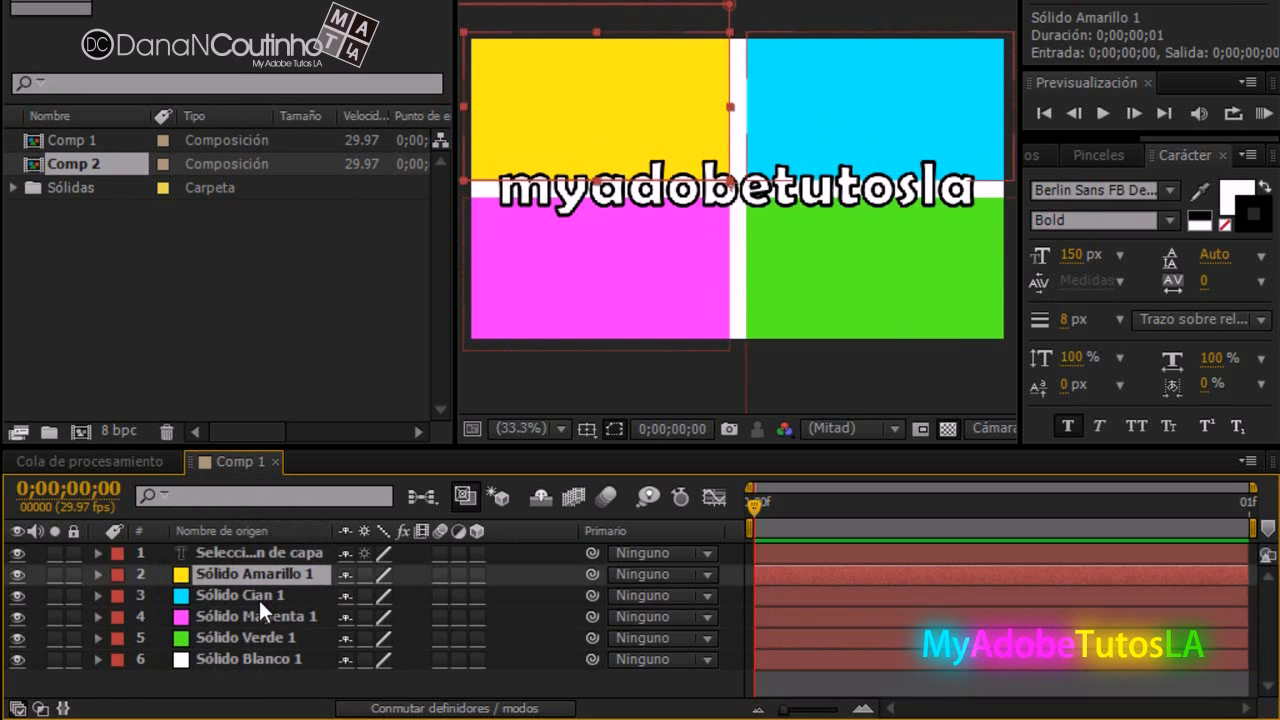
pyautogui.click(251, 674)
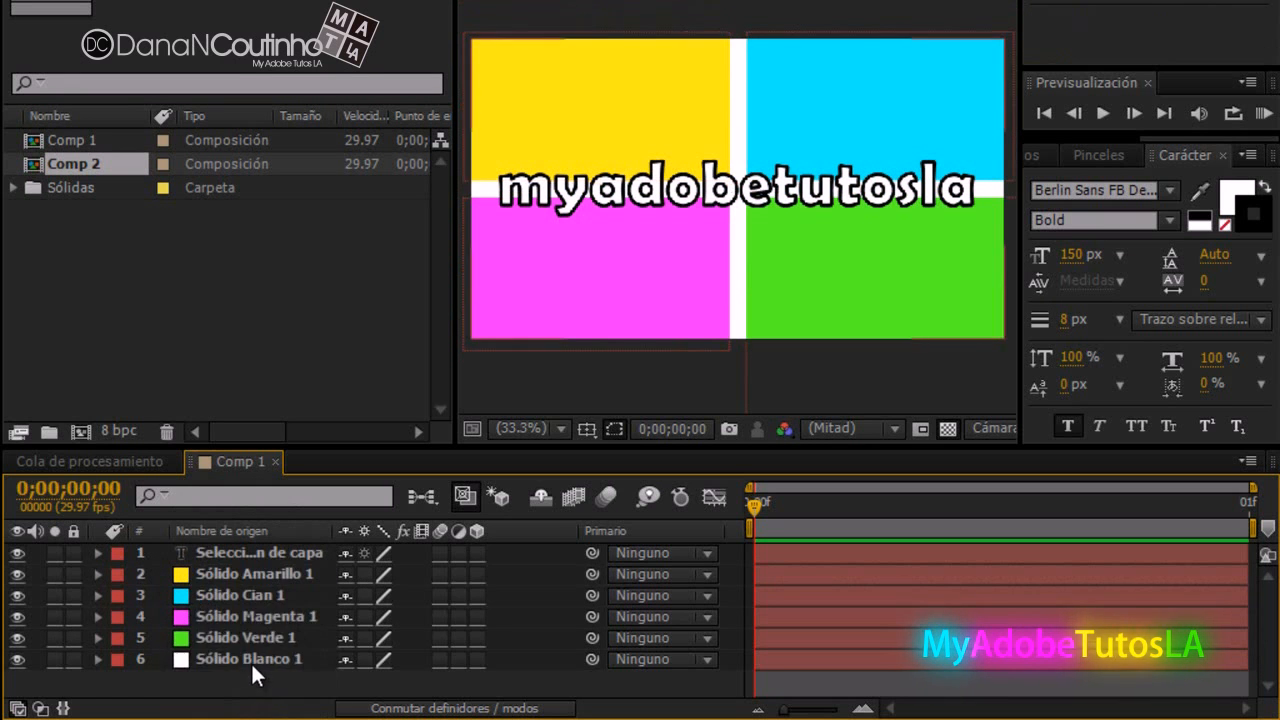
# Select all six layers as one range from the white solid up to the text layer, and deselect them.
pyautogui.click(248, 656)
pyautogui.keyDown('shift'); pyautogui.click(268, 556); pyautogui.keyUp('shift')
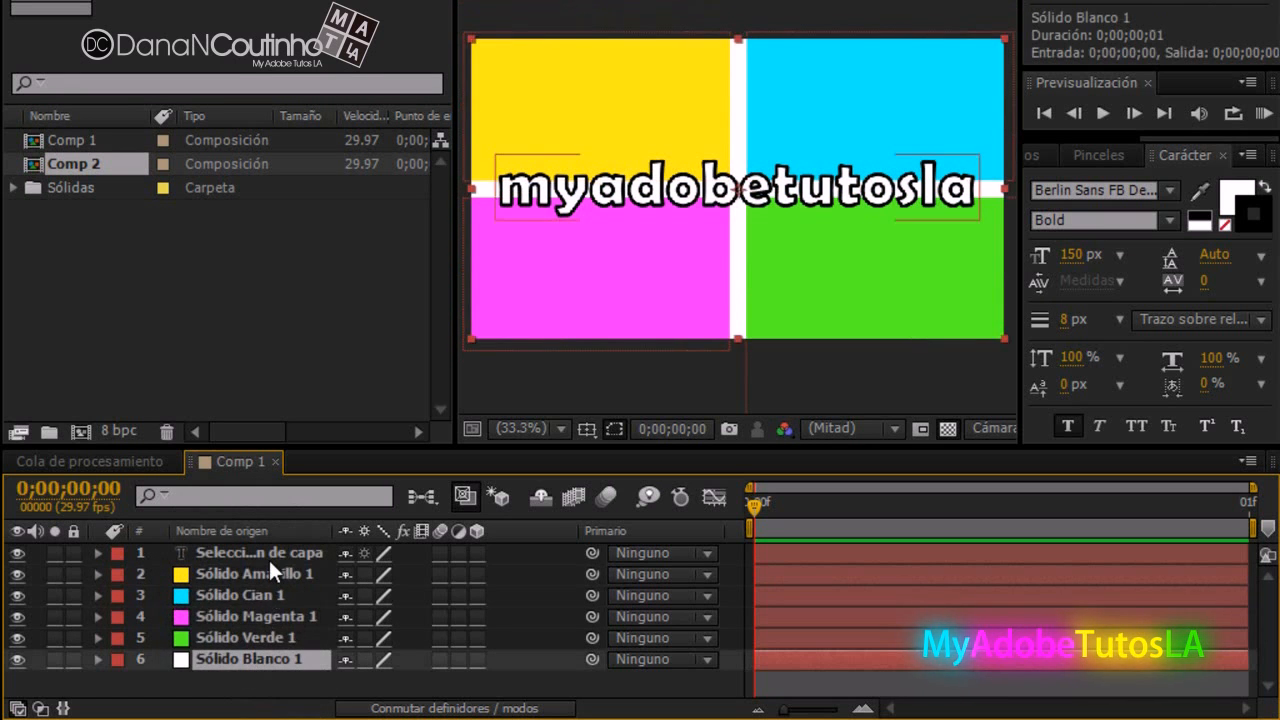
pyautogui.click(267, 674)
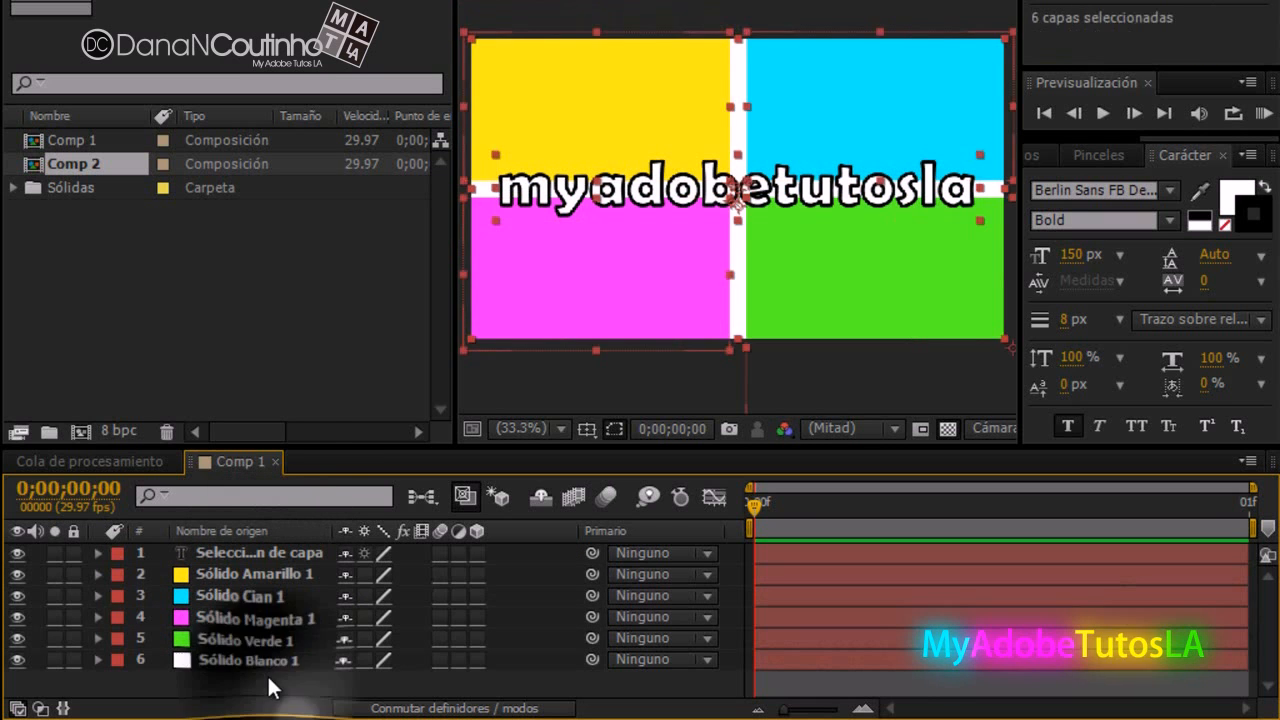
# Select only the text layer and the cyan solid together, and clear the selection.
pyautogui.click(261, 552)
pyautogui.keyDown('ctrl'); pyautogui.click(267, 592); pyautogui.keyUp('ctrl')
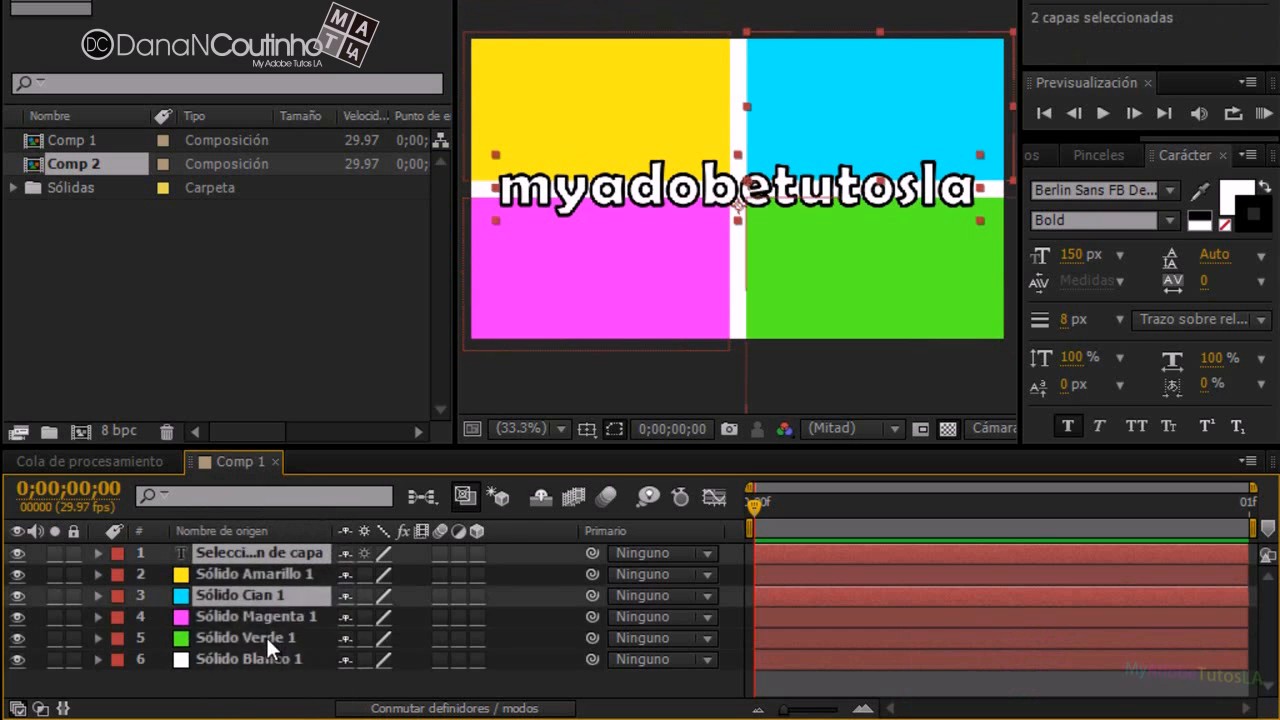
pyautogui.click(264, 675)
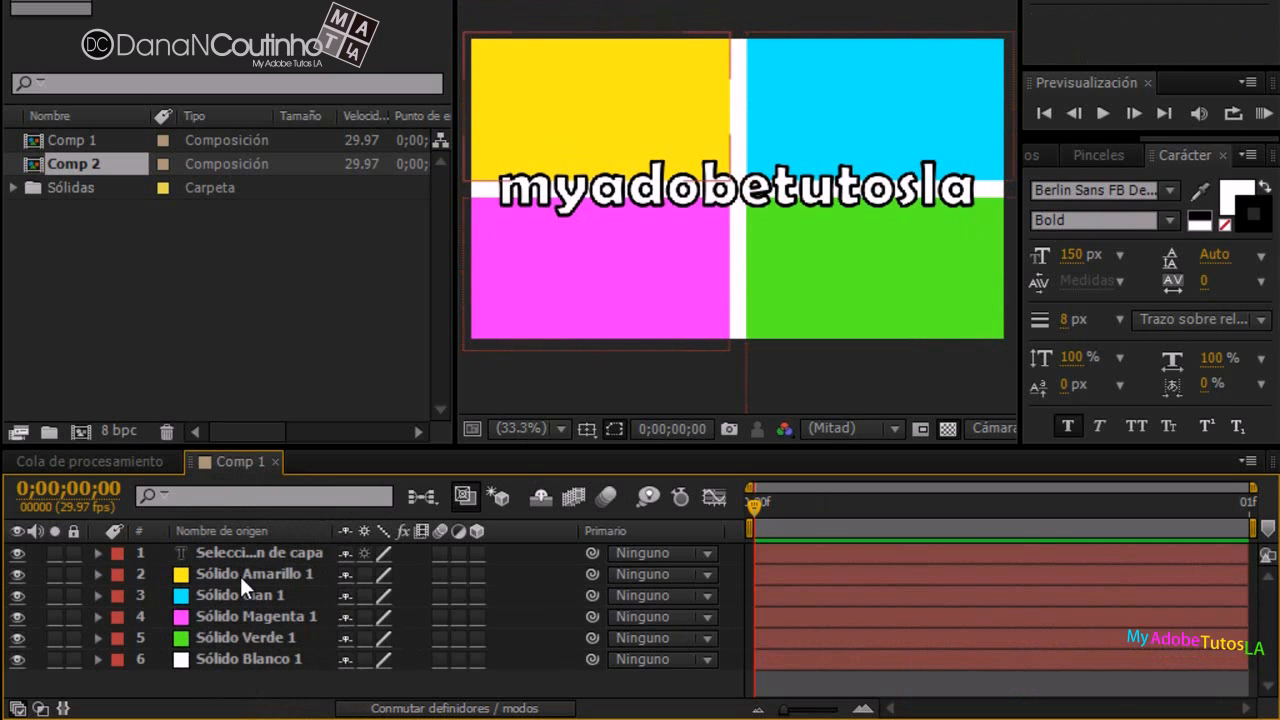
# Reorder the text layer below the yellow solid and back to the top, and repeat with the bottom of the layer stack.
pyautogui.moveTo(242, 550); pyautogui.dragTo(247, 575)
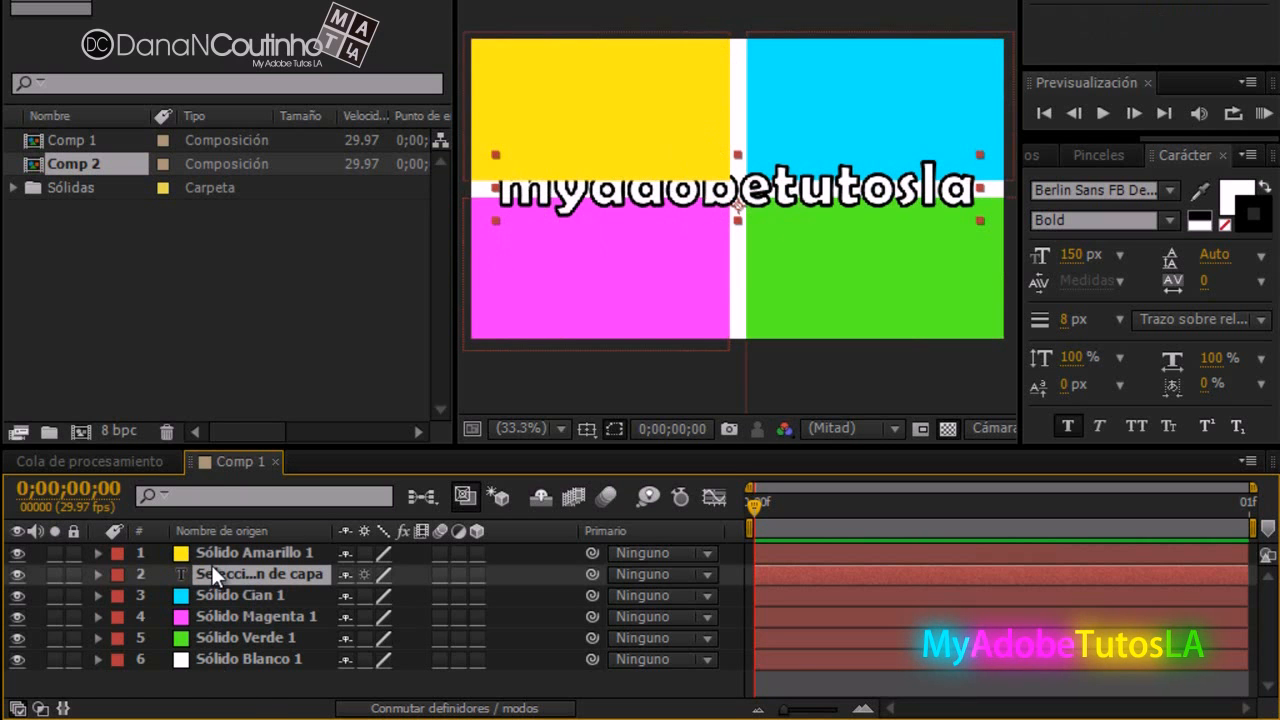
pyautogui.moveTo(233, 576); pyautogui.dragTo(234, 551)
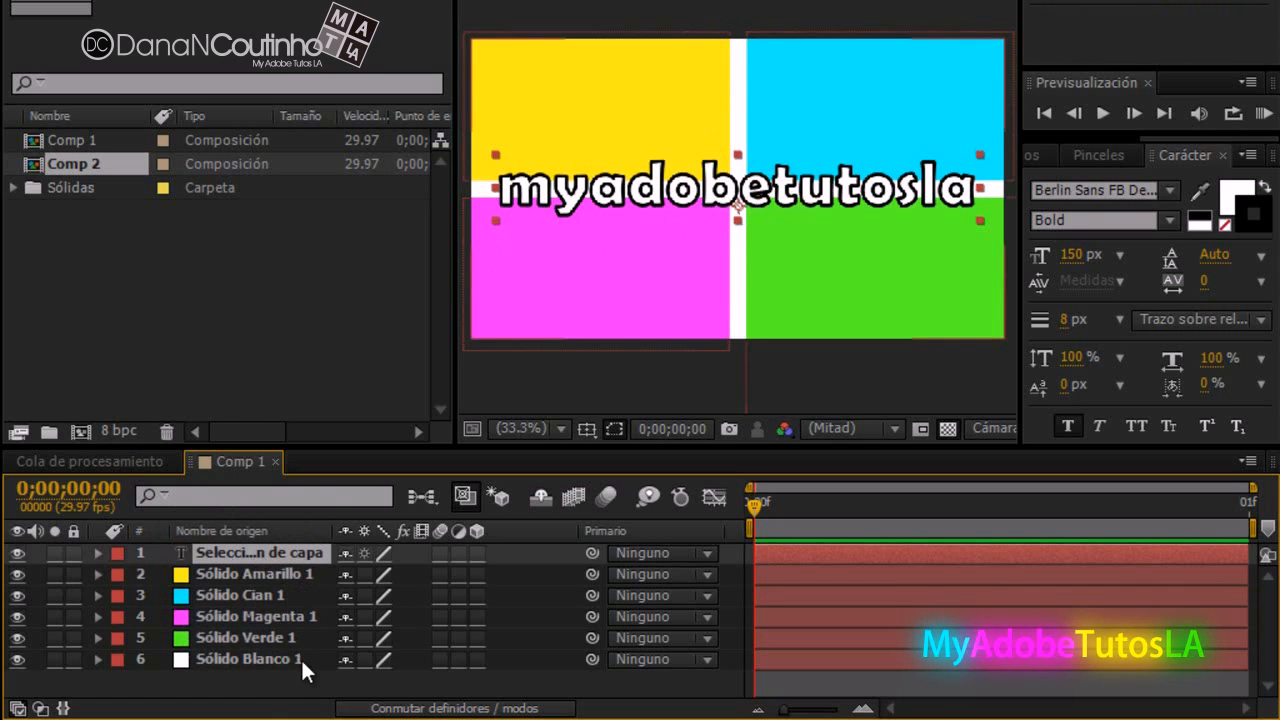
pyautogui.moveTo(258, 549); pyautogui.dragTo(254, 661)
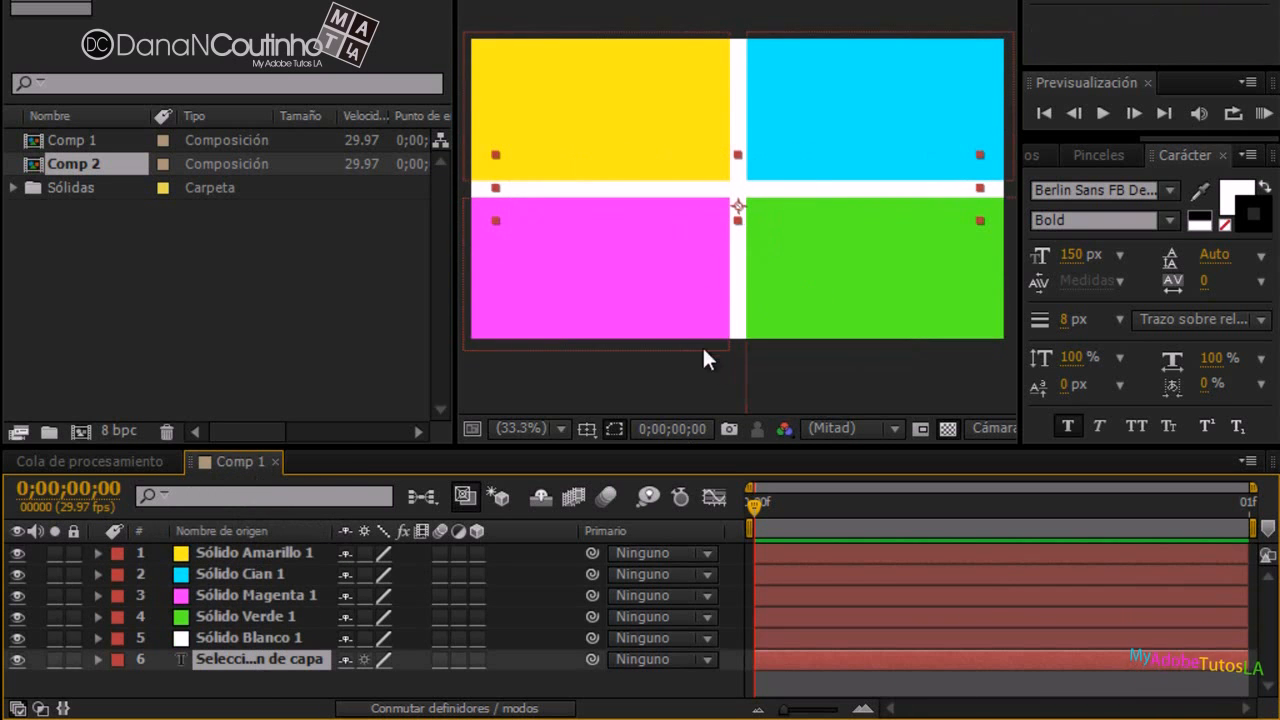
pyautogui.moveTo(235, 662); pyautogui.dragTo(243, 549)
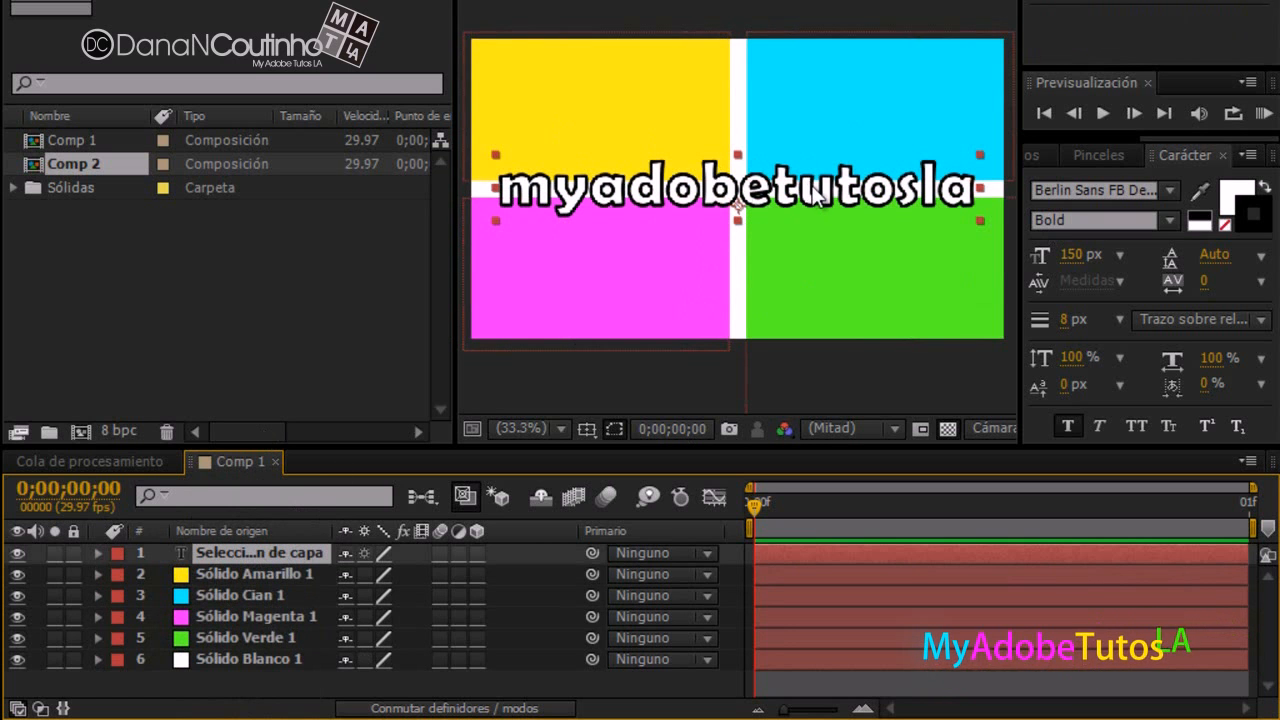
# Move the text down and the yellow solid to about position 958, 176 in the composition view, and undo both moves.
pyautogui.moveTo(815, 193); pyautogui.dragTo(814, 265)
pyautogui.click(212, 575)
pyautogui.moveTo(540, 165); pyautogui.dragTo(673, 94)
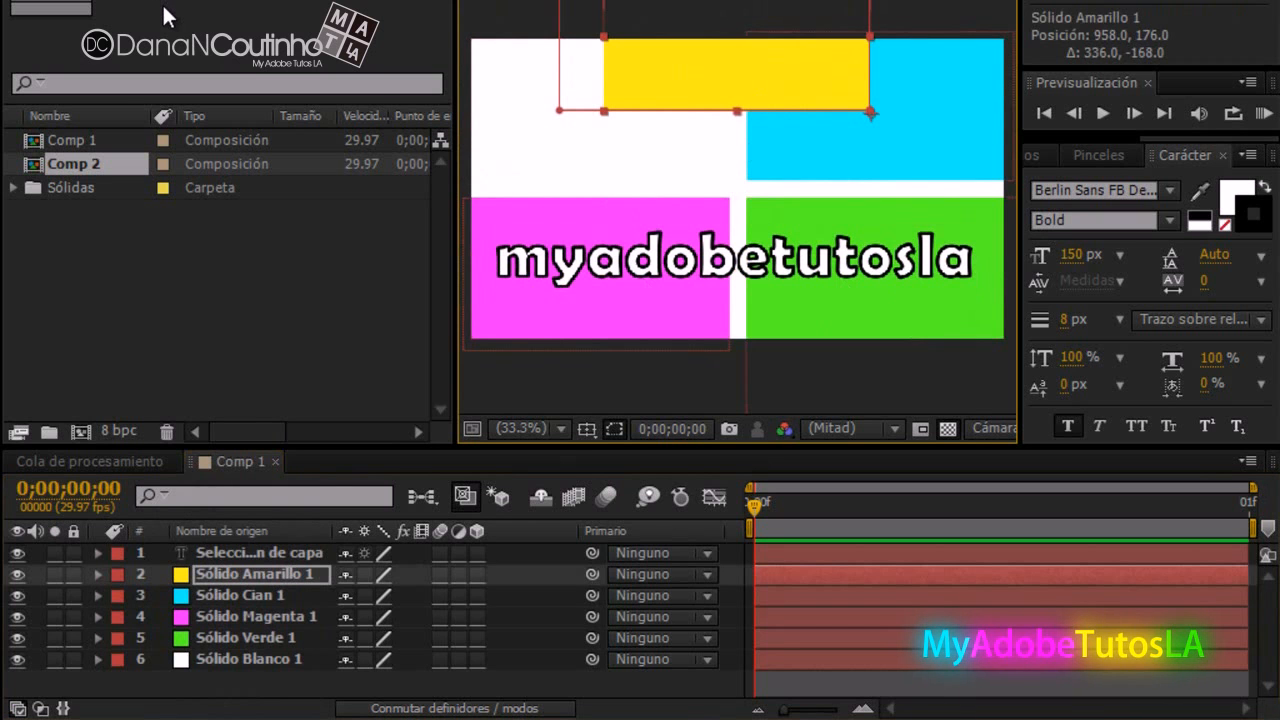
pyautogui.hotkey('ctrl', 'z')
pyautogui.hotkey('ctrl', 'z')
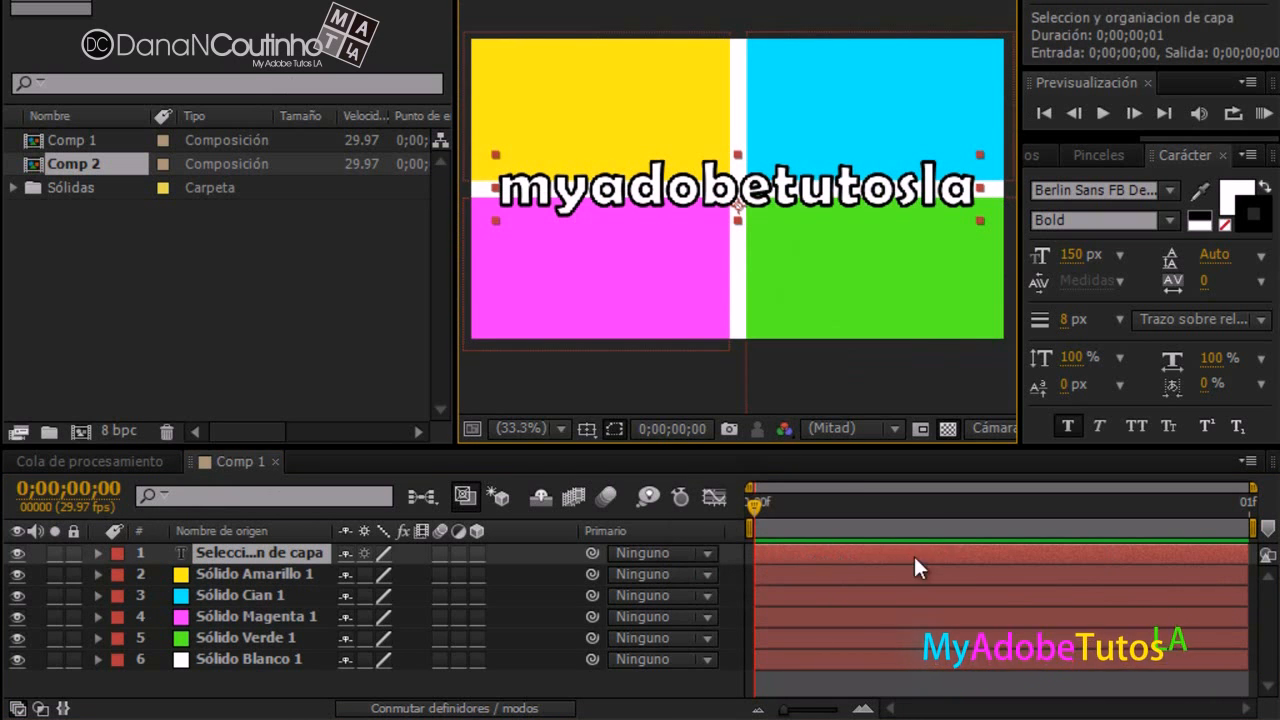
# Set the duration of Comp 1 to 0;00;05;00 and fit the whole duration in the timeline.
pyautogui.click(165, 0)
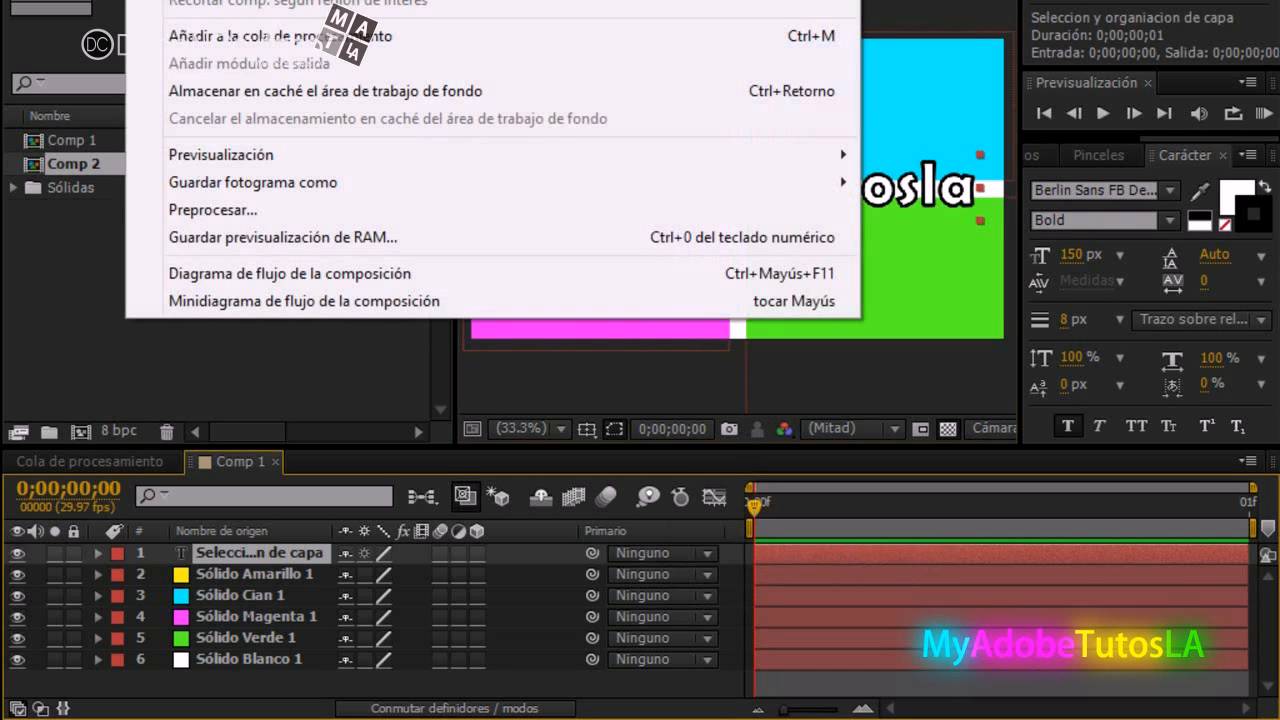
pyautogui.click(210, 0)
pyautogui.click(510, 394)
pyautogui.write('500')
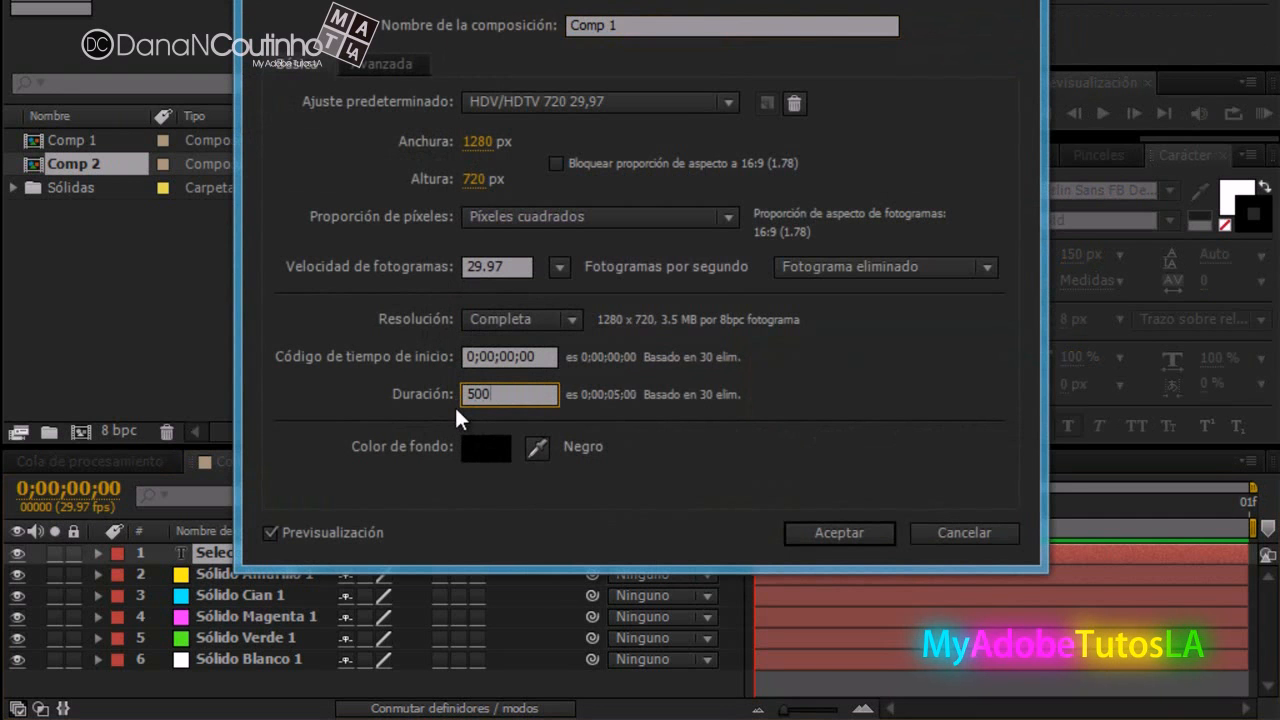
pyautogui.press('Return')
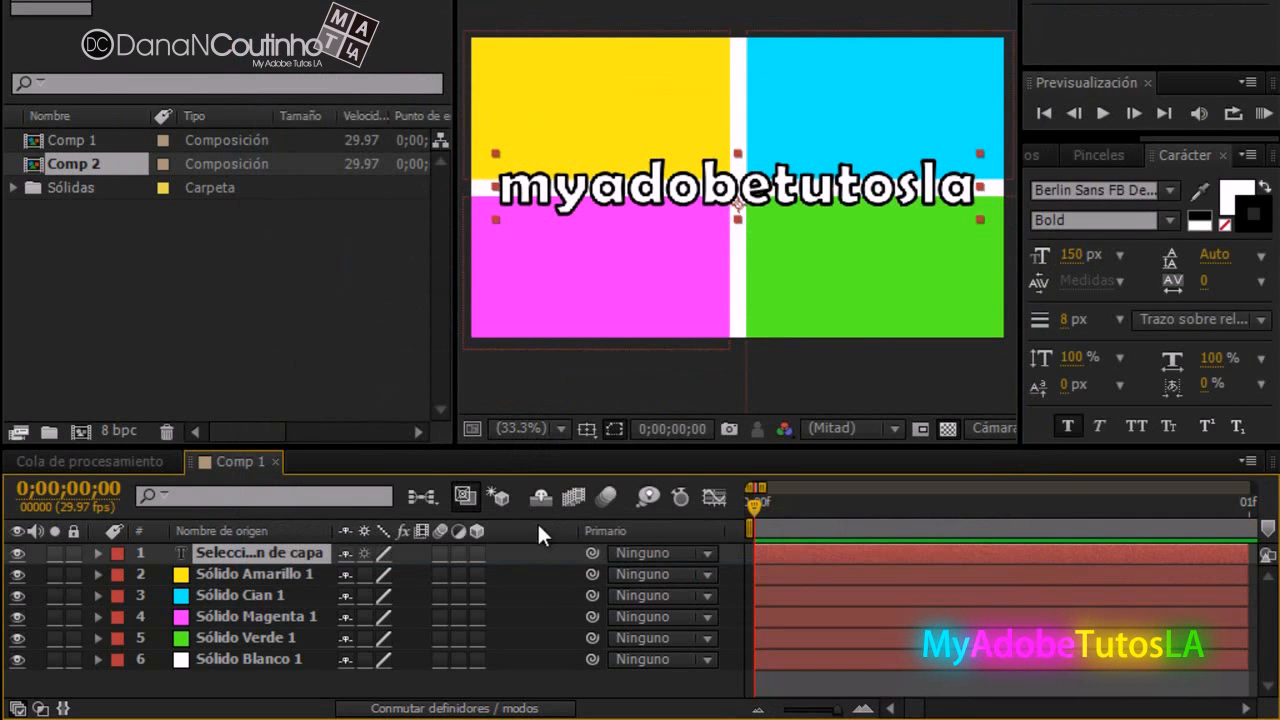
pyautogui.moveTo(838, 714); pyautogui.dragTo(781, 711)
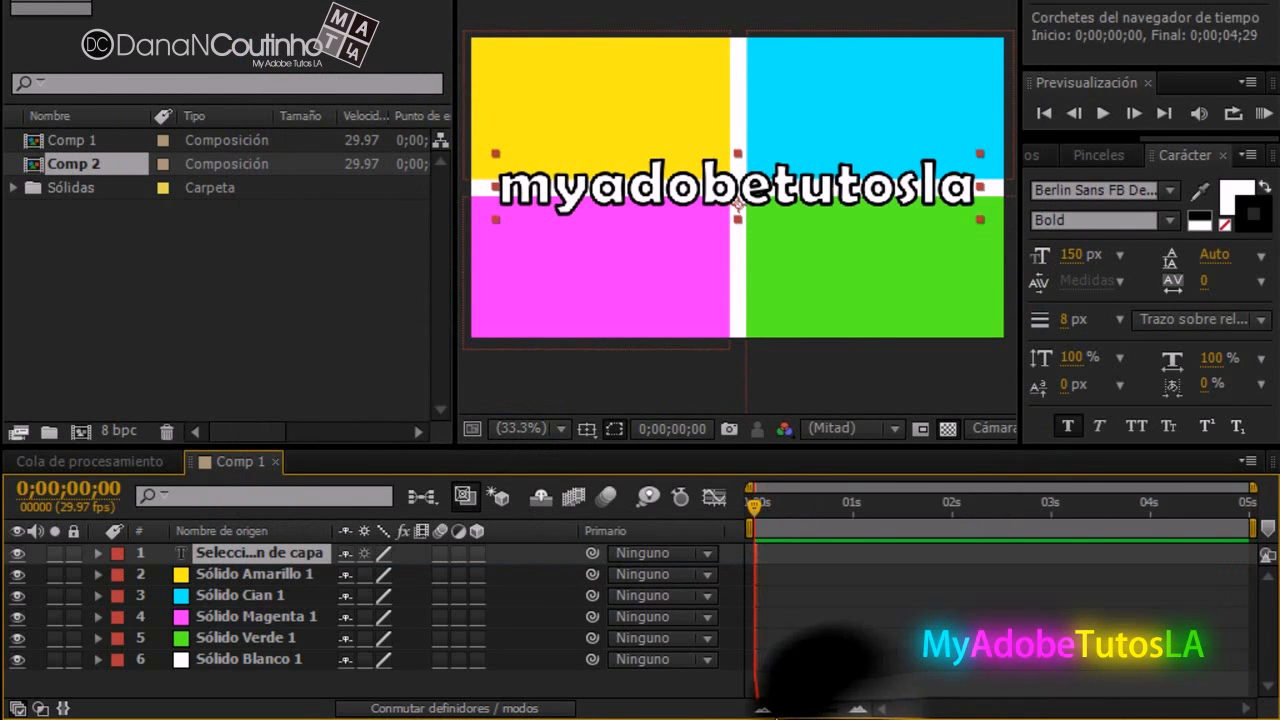
# Extend the ends of all six layers together to about 0;00;05;09, and clear the selection.
pyautogui.keyDown('shift'); pyautogui.click(262, 654); pyautogui.keyUp('shift')
pyautogui.moveTo(751, 552); pyautogui.dragTo(1256, 555)
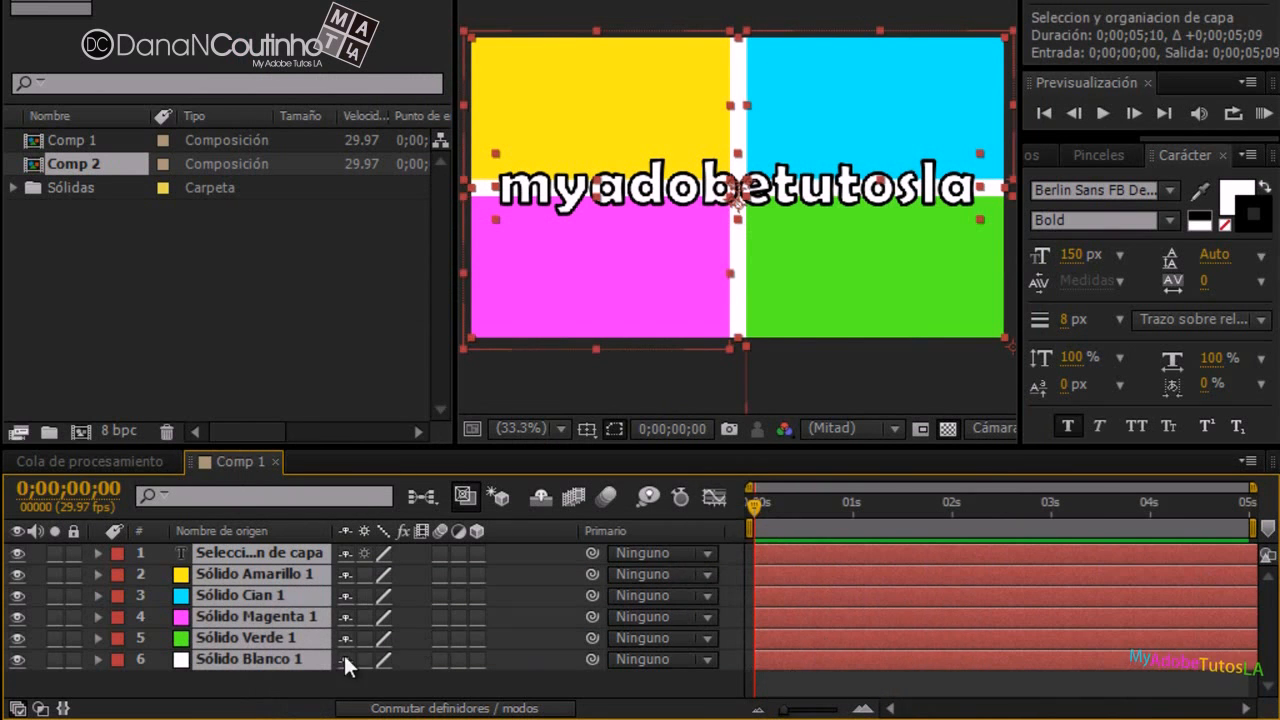
pyautogui.click(291, 675)
# Trim the start of the text layer to 0;00;01;00, and undo the trim.
pyautogui.click(259, 553)
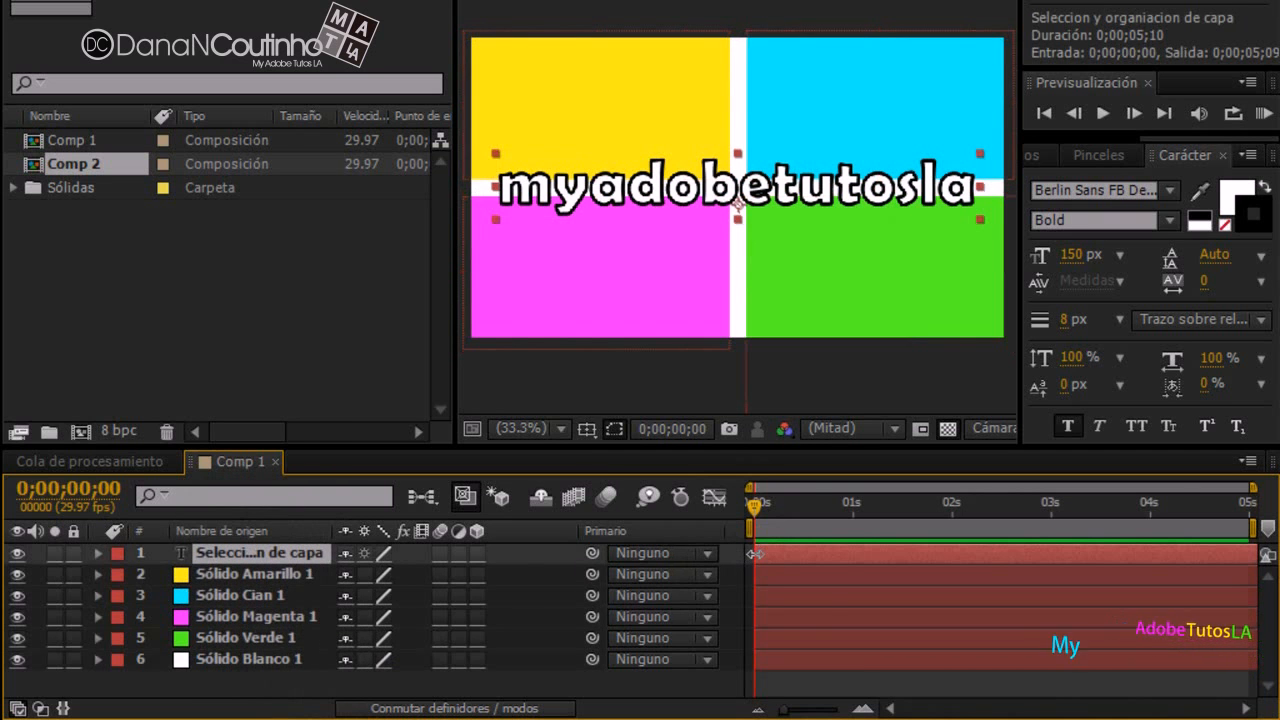
pyautogui.moveTo(752, 553); pyautogui.dragTo(852, 550)
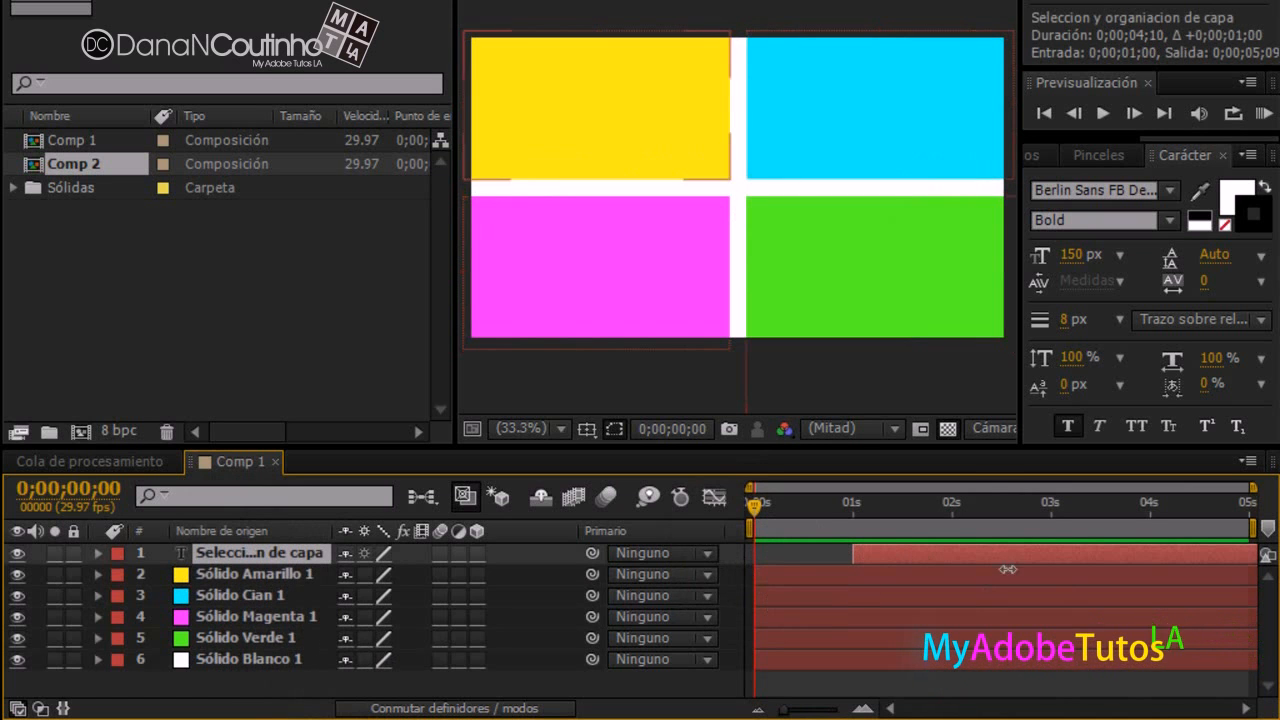
pyautogui.moveTo(753, 501); pyautogui.dragTo(744, 528)
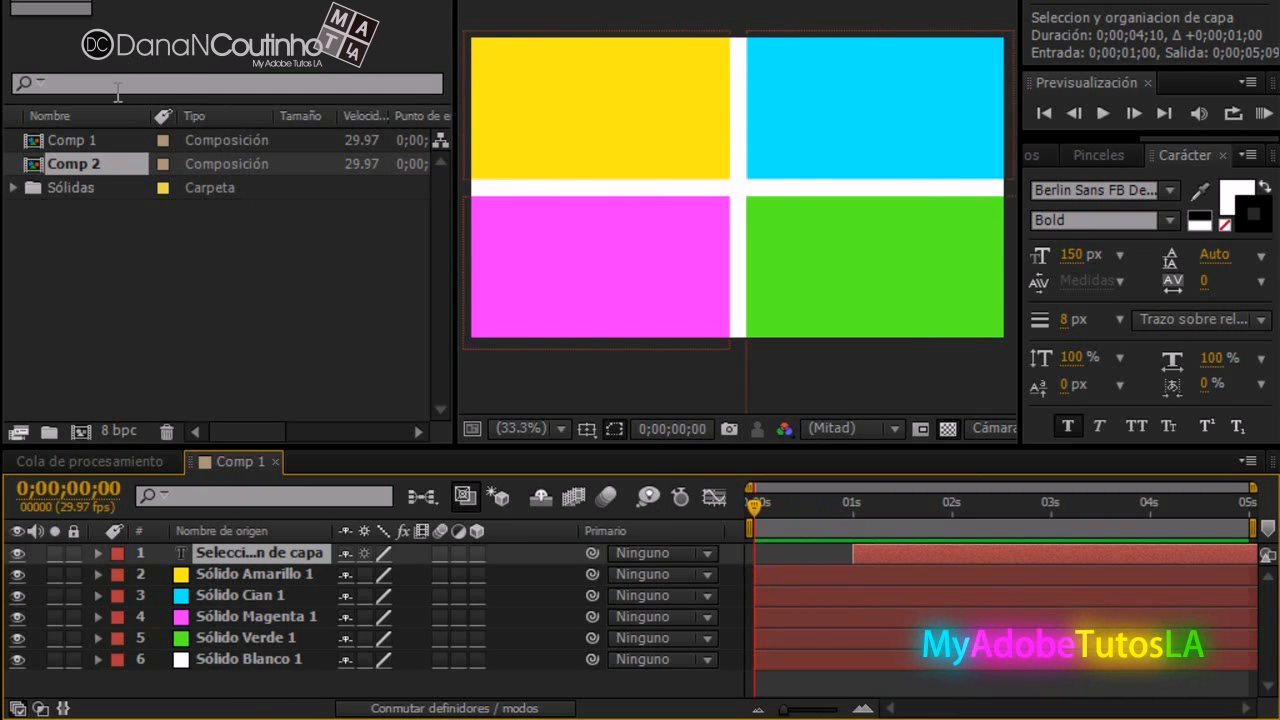
pyautogui.hotkey('ctrl', 'z')
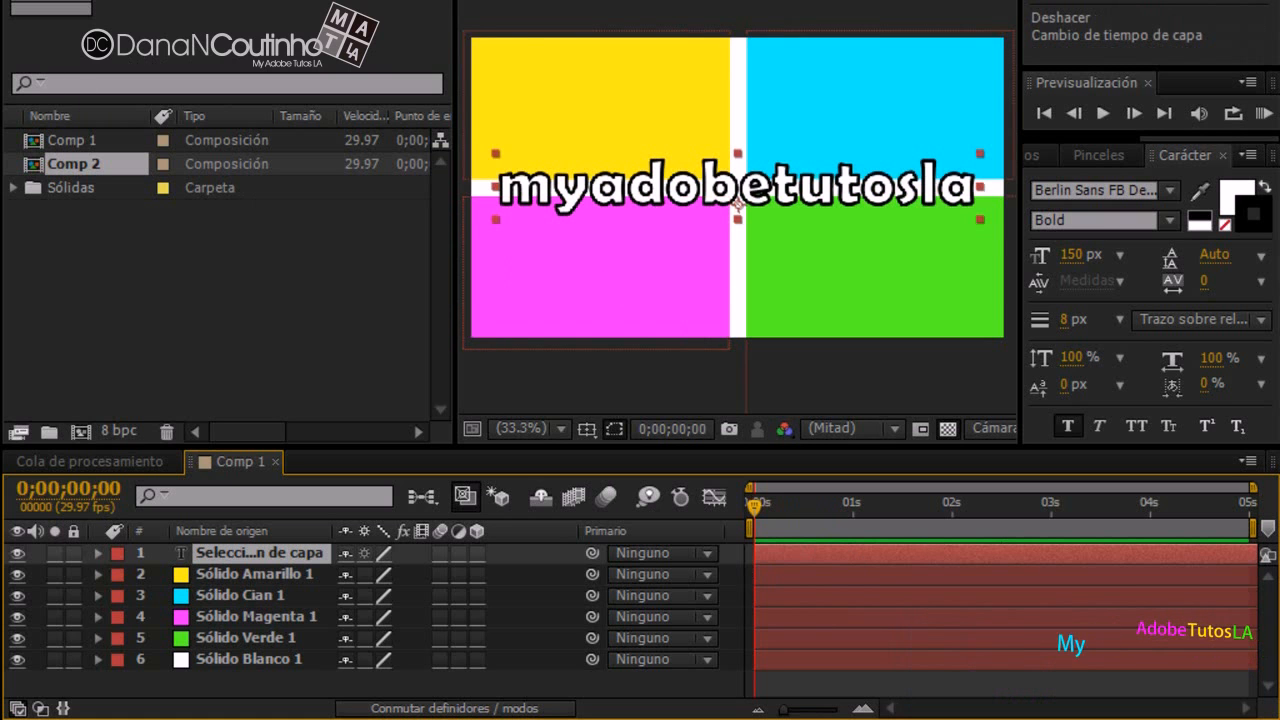
# Try to split the text layer with the current time at the start of the timeline.
pyautogui.click(90, 0)
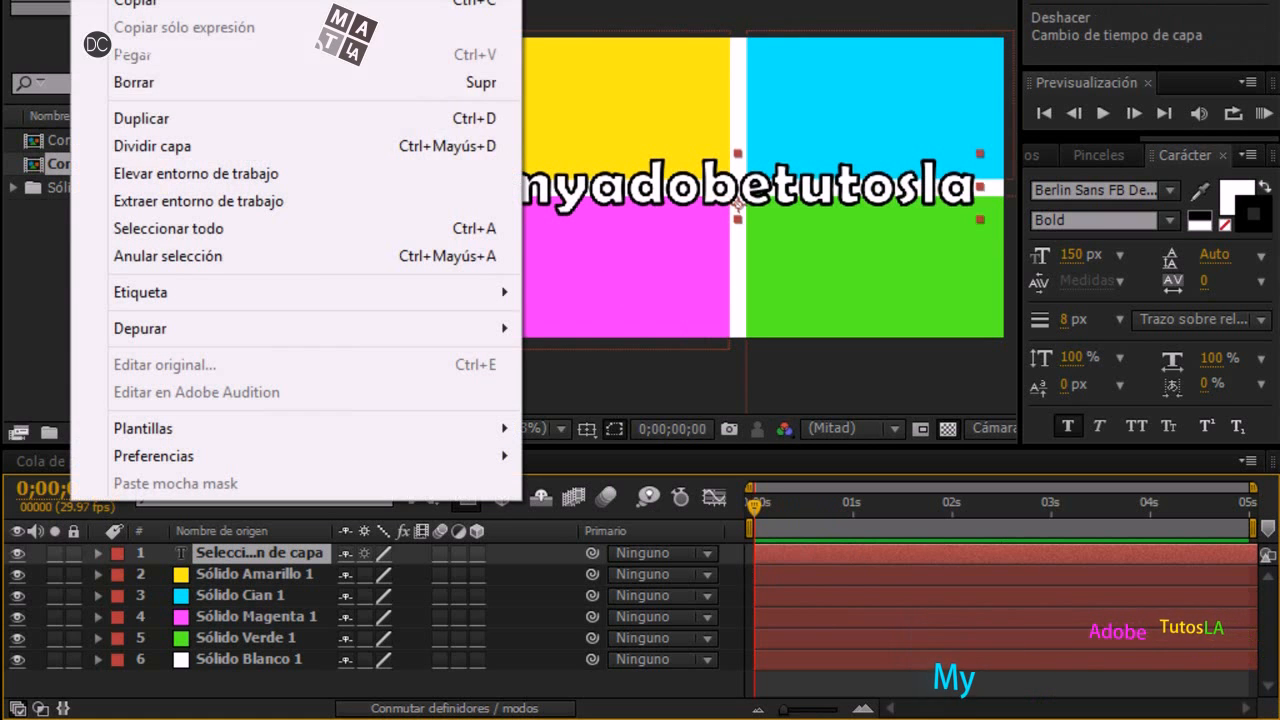
pyautogui.click(150, 150)
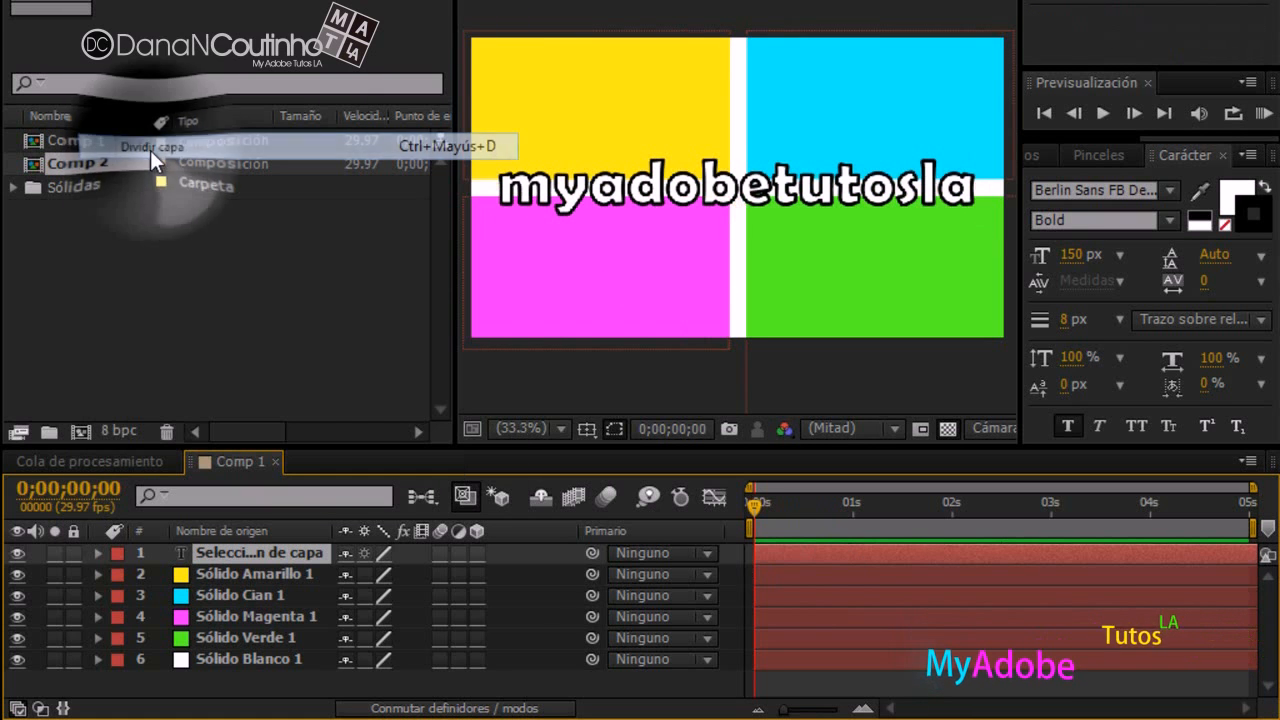
pyautogui.click(262, 552)
pyautogui.click(187, 2)
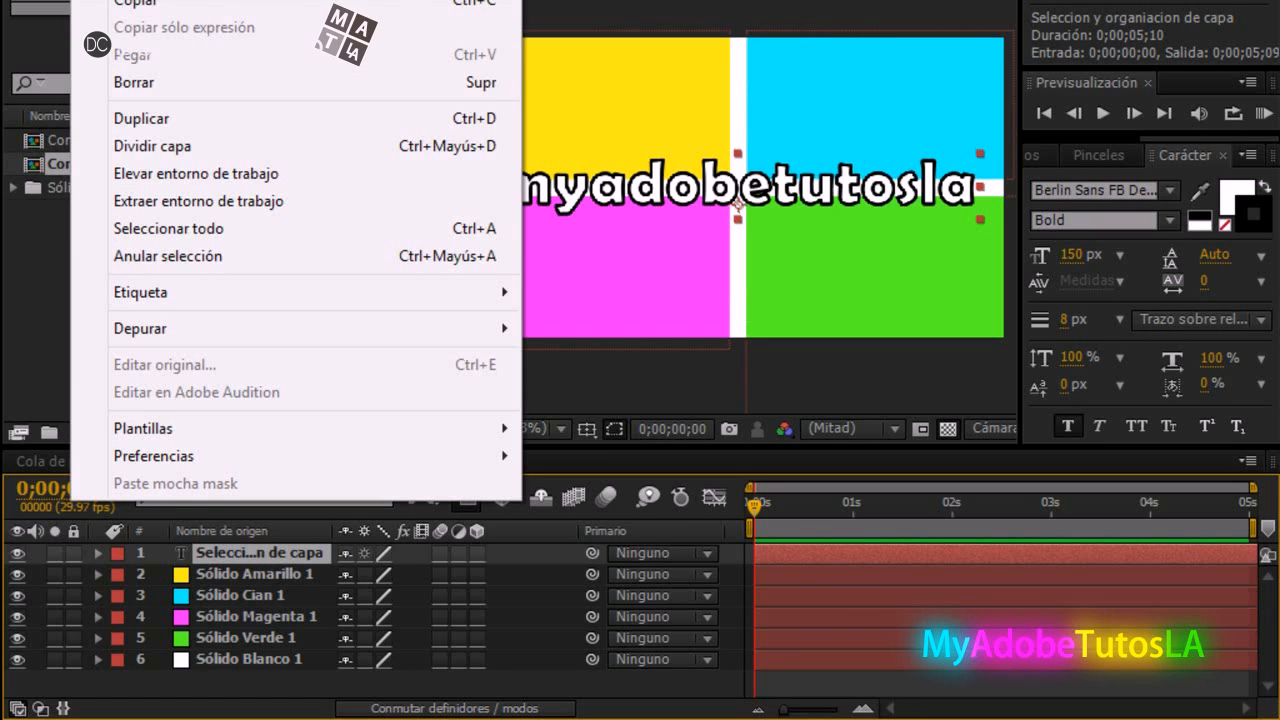
pyautogui.click(104, 145)
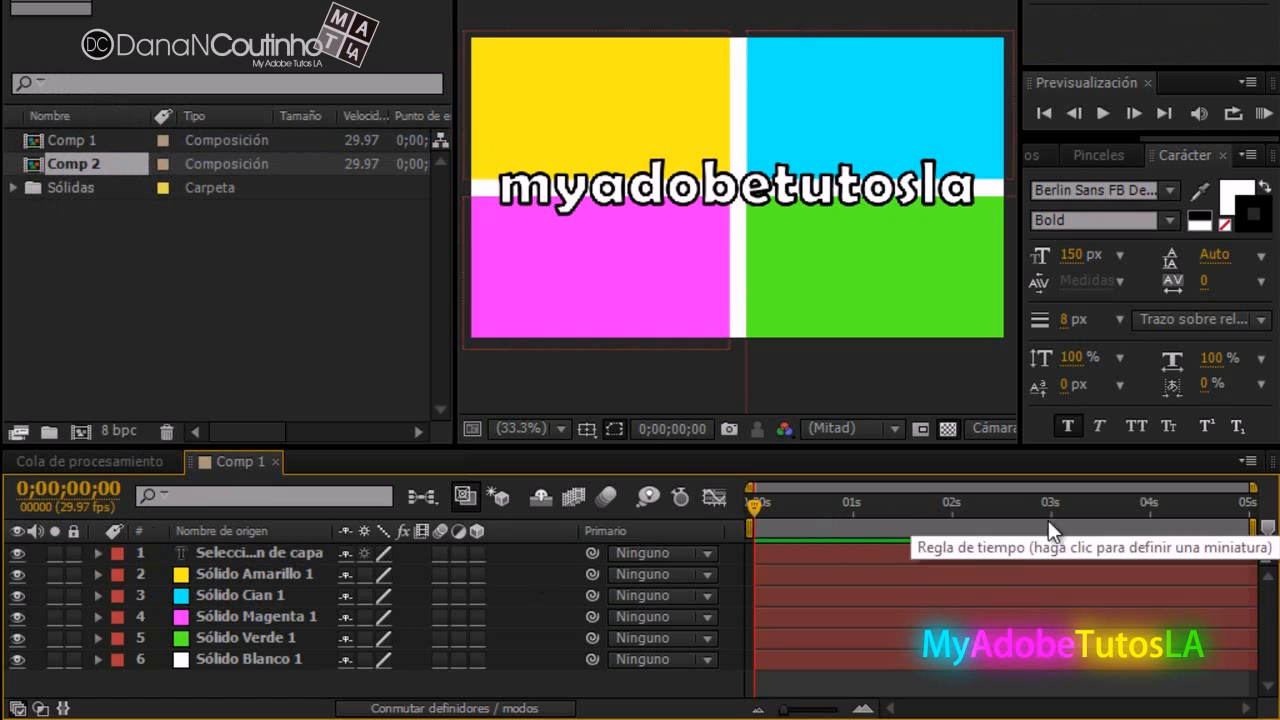
# Set the current time to 0;00;02;00, split all the layers there, and undo the split.
pyautogui.click(951, 506)
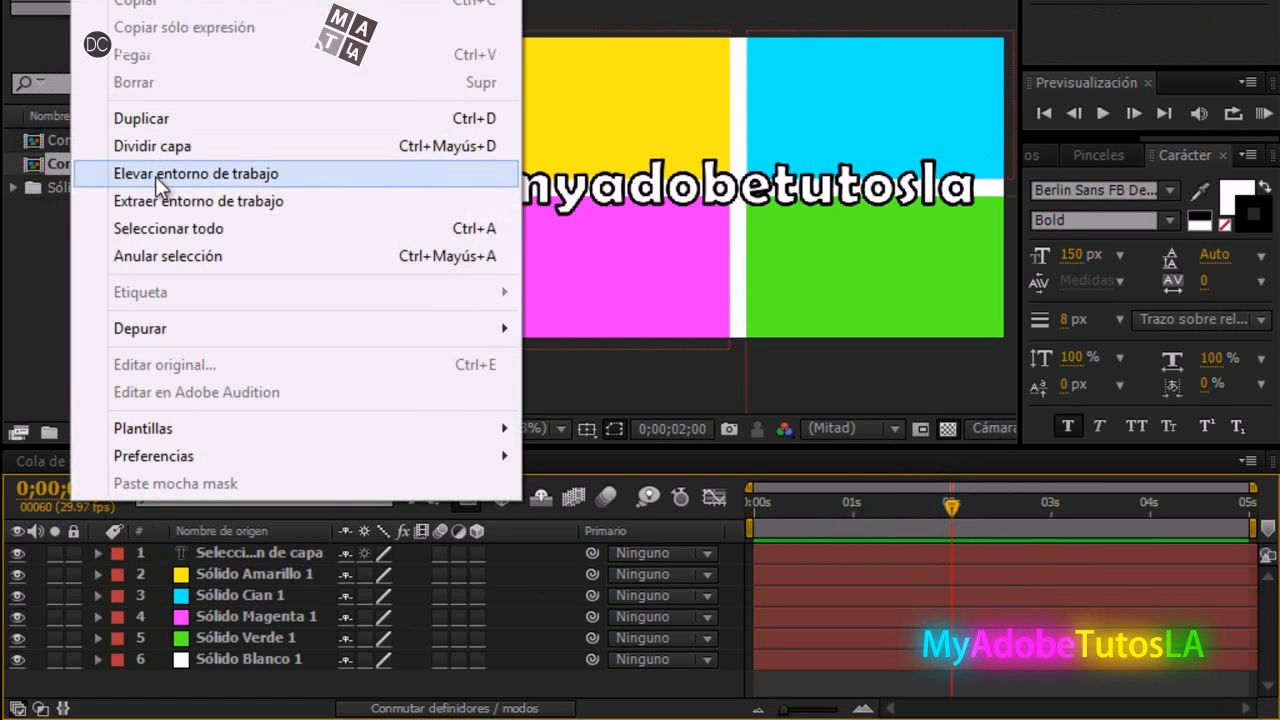
pyautogui.click(160, 145)
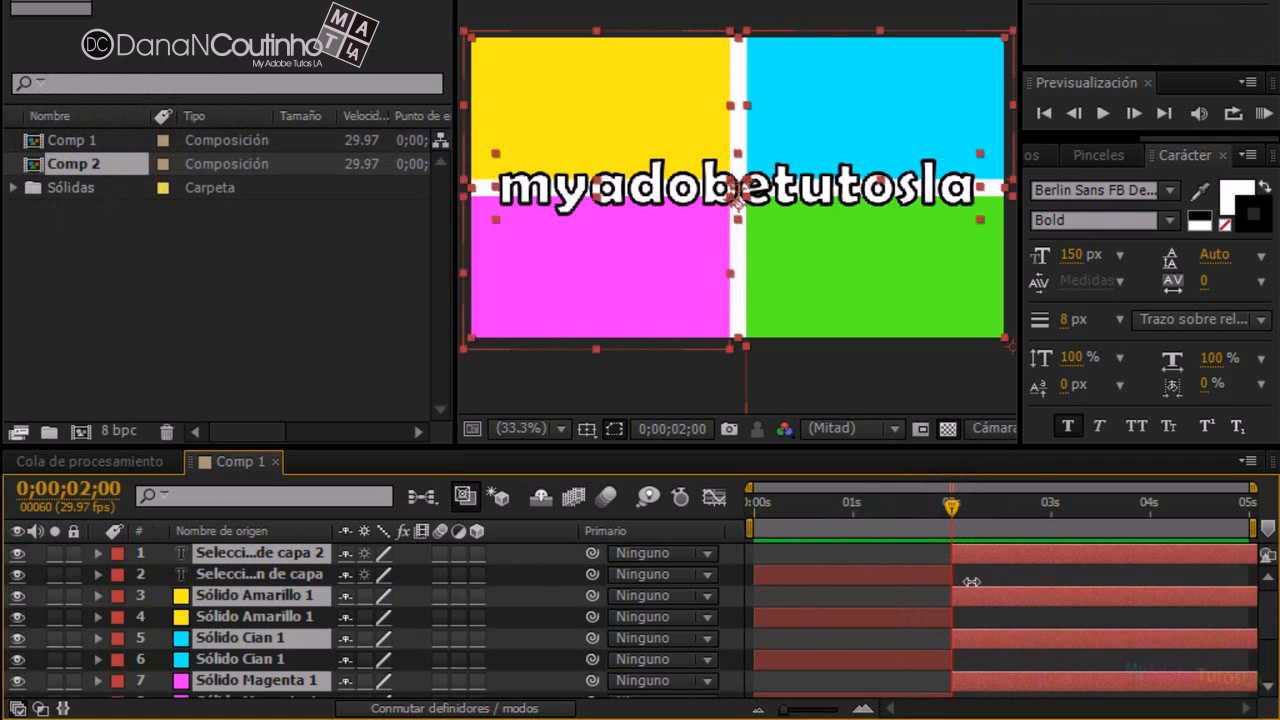
pyautogui.moveTo(955, 506)
pyautogui.mouseDown()
pyautogui.moveTo(924, 507)
pyautogui.moveTo(957, 509)
pyautogui.moveTo(946, 510)
pyautogui.mouseUp()
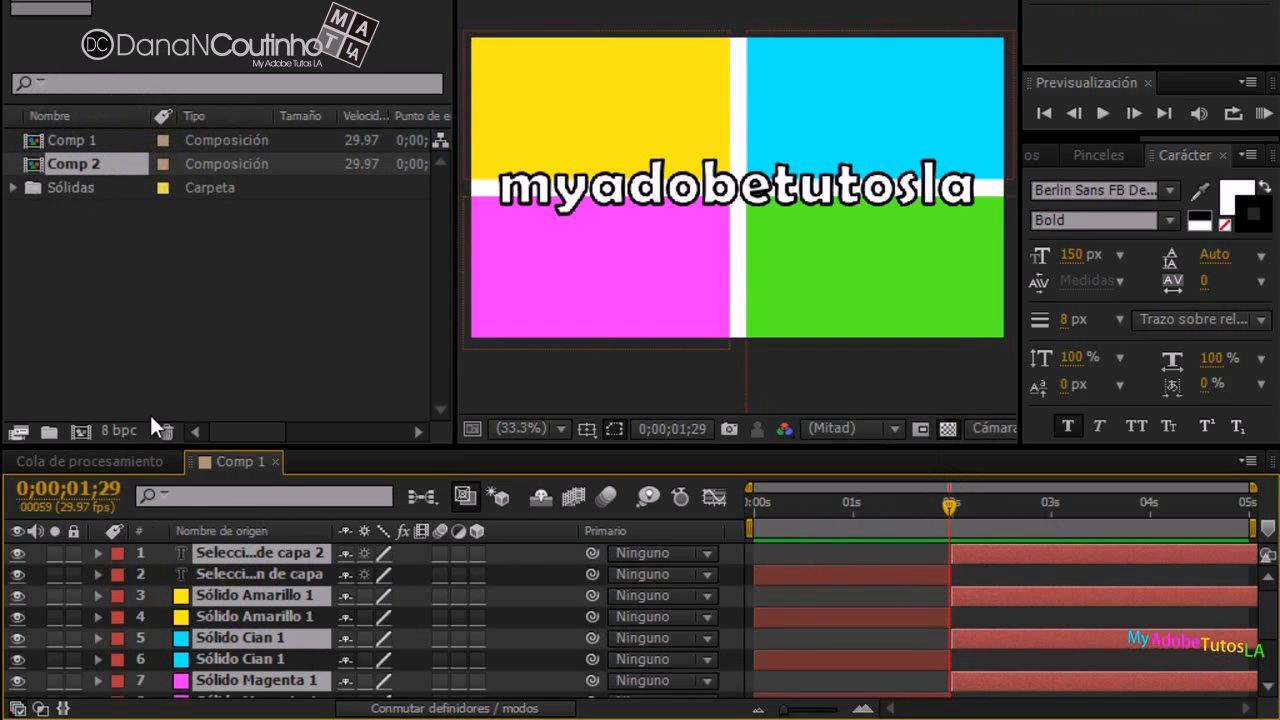
pyautogui.hotkey('ctrl', 'z')
# Split only the text layer at 0;00;02;00, delete its second part, and undo both changes.
pyautogui.click(257, 554)
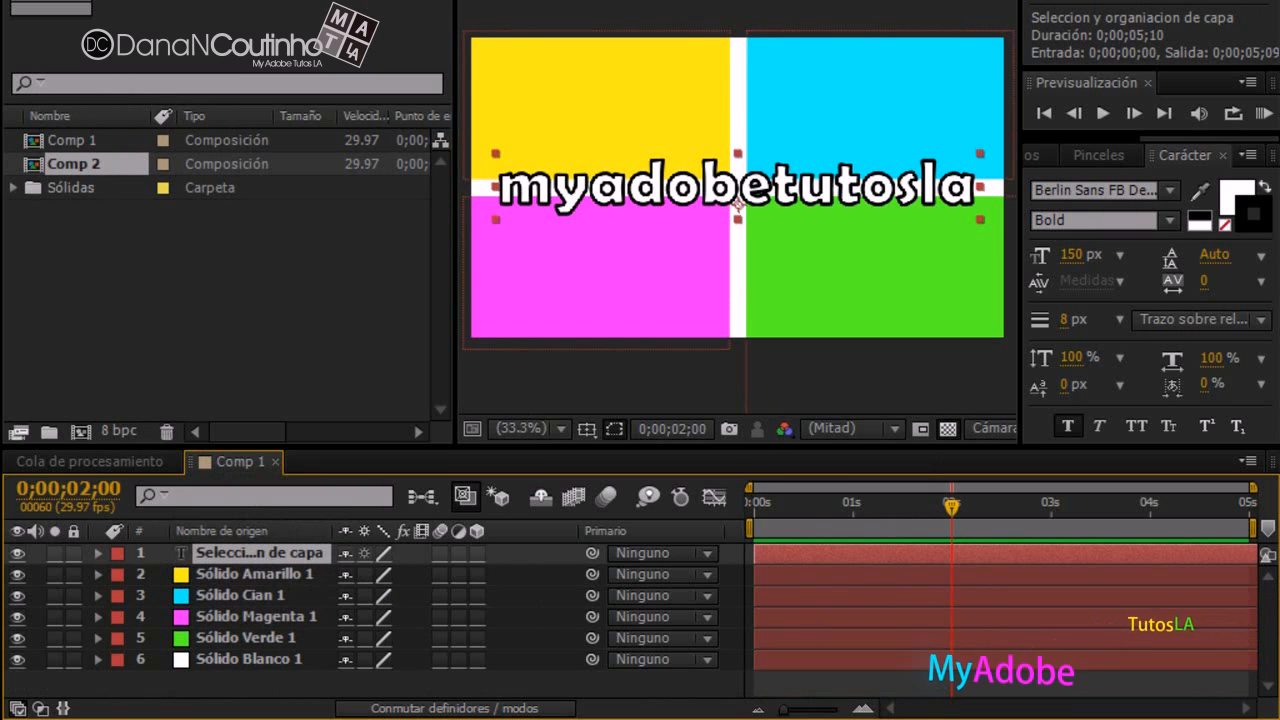
pyautogui.rightClick(264, 553)
pyautogui.click(160, 145)
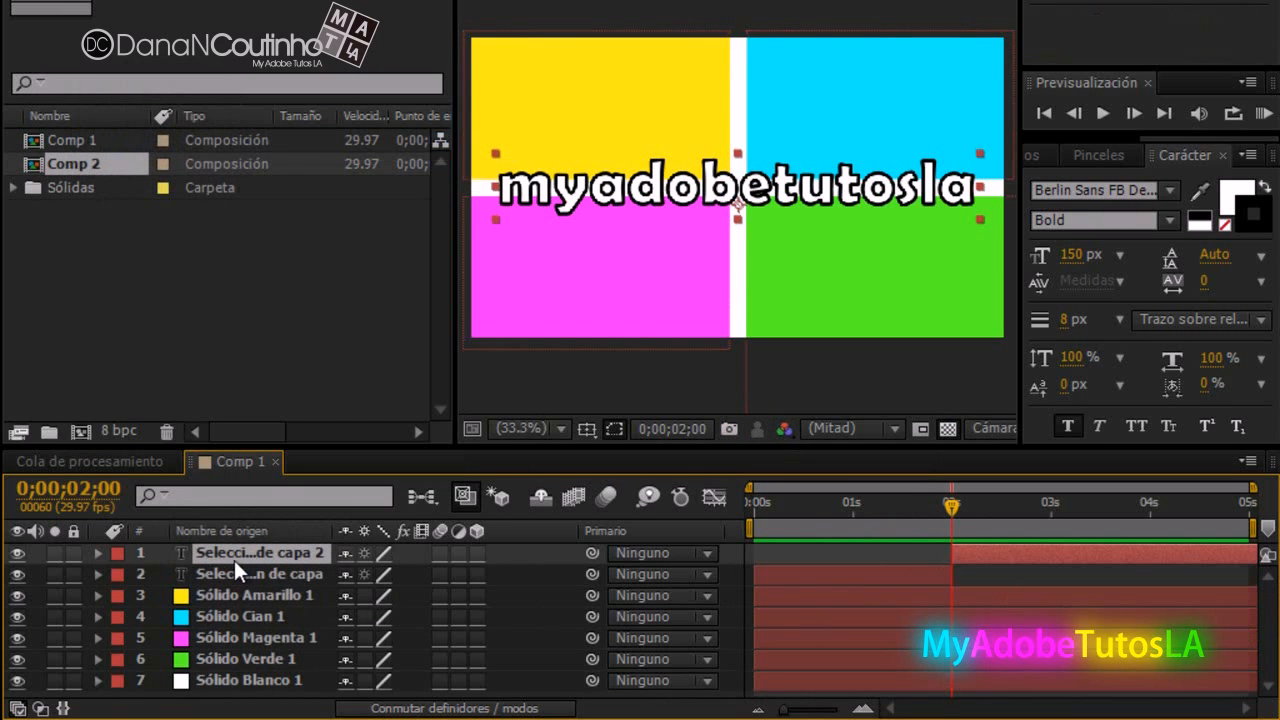
pyautogui.press('Delete')
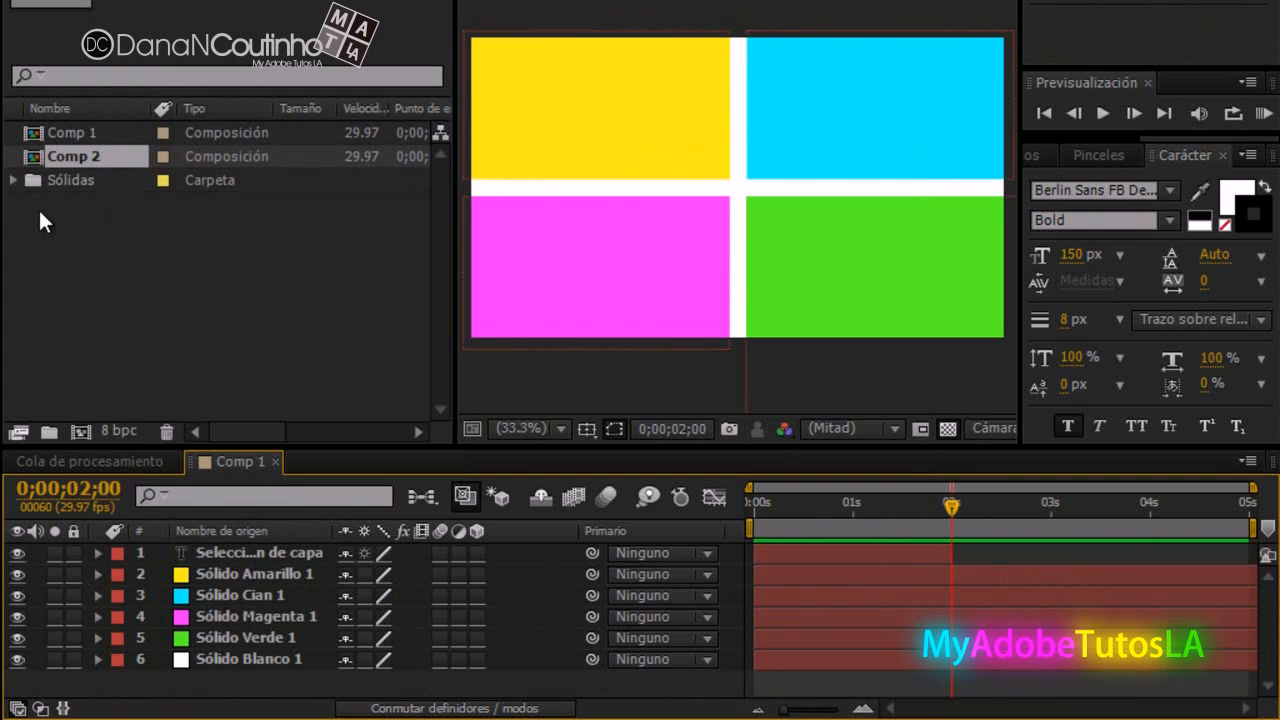
pyautogui.hotkey('ctrl', 'z')
pyautogui.hotkey('ctrl', 'z')
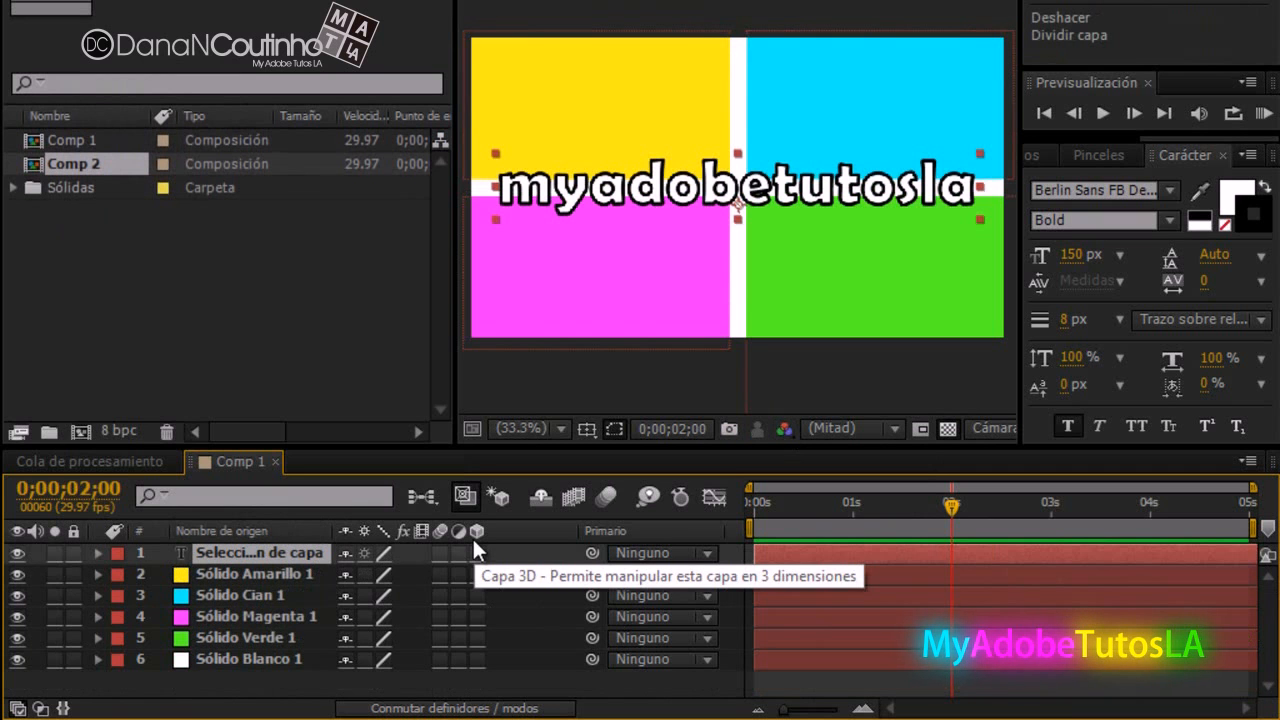
# Shift the text layer to start at about 0;00;01;27 and undo it, and duplicate the layer three times and undo the copies.
pyautogui.moveTo(887, 552); pyautogui.dragTo(1075, 556)
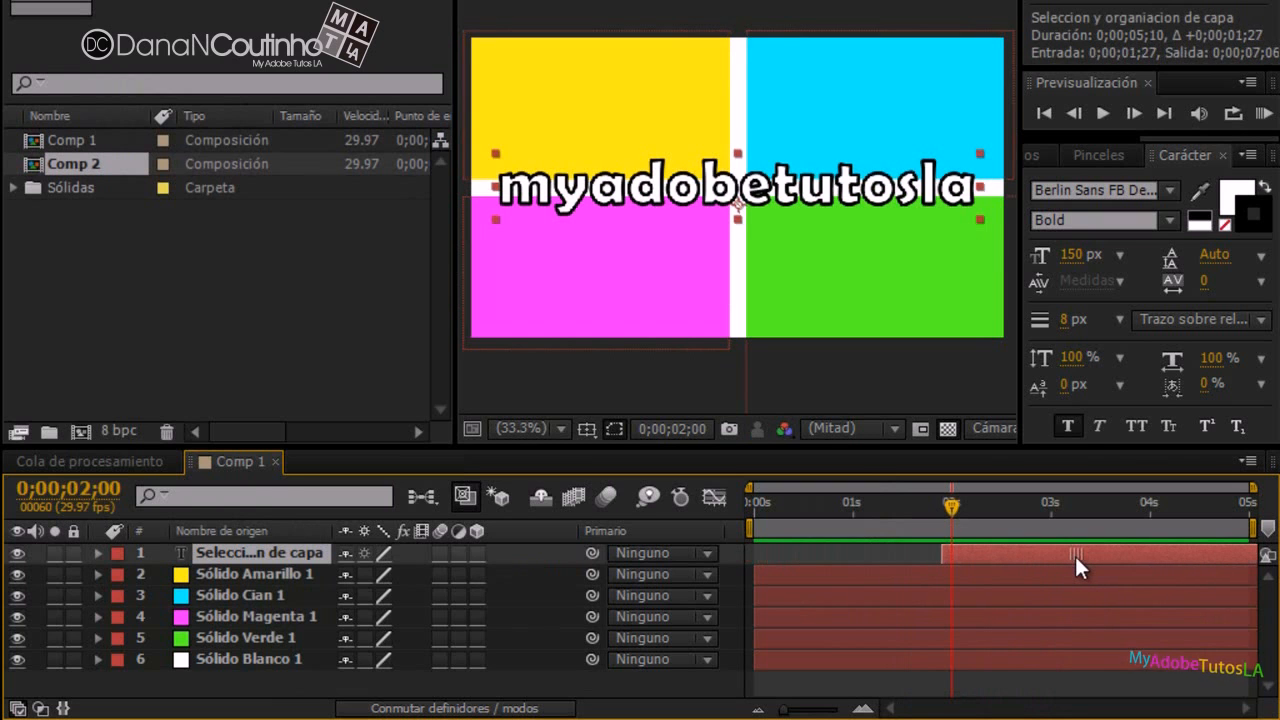
pyautogui.hotkey('ctrl', 'z')
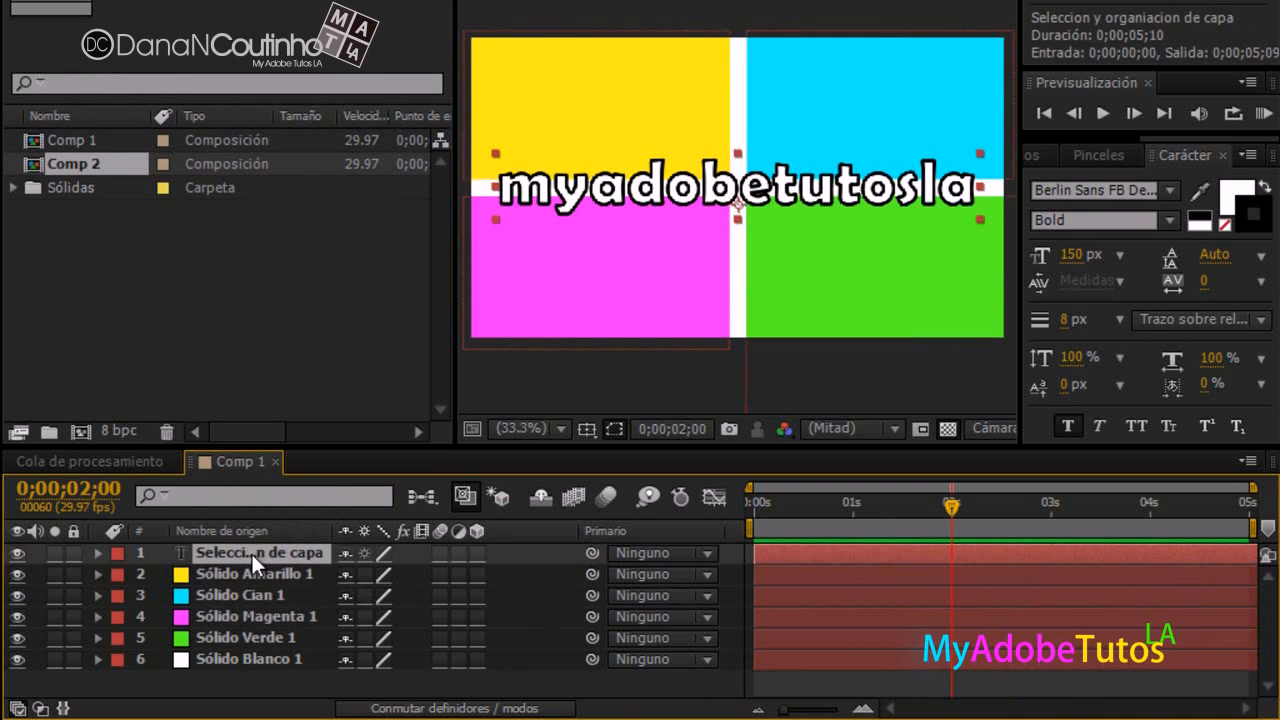
pyautogui.hotkey('ctrl', 'd')
pyautogui.hotkey('ctrl', 'd')
pyautogui.hotkey('ctrl', 'd')
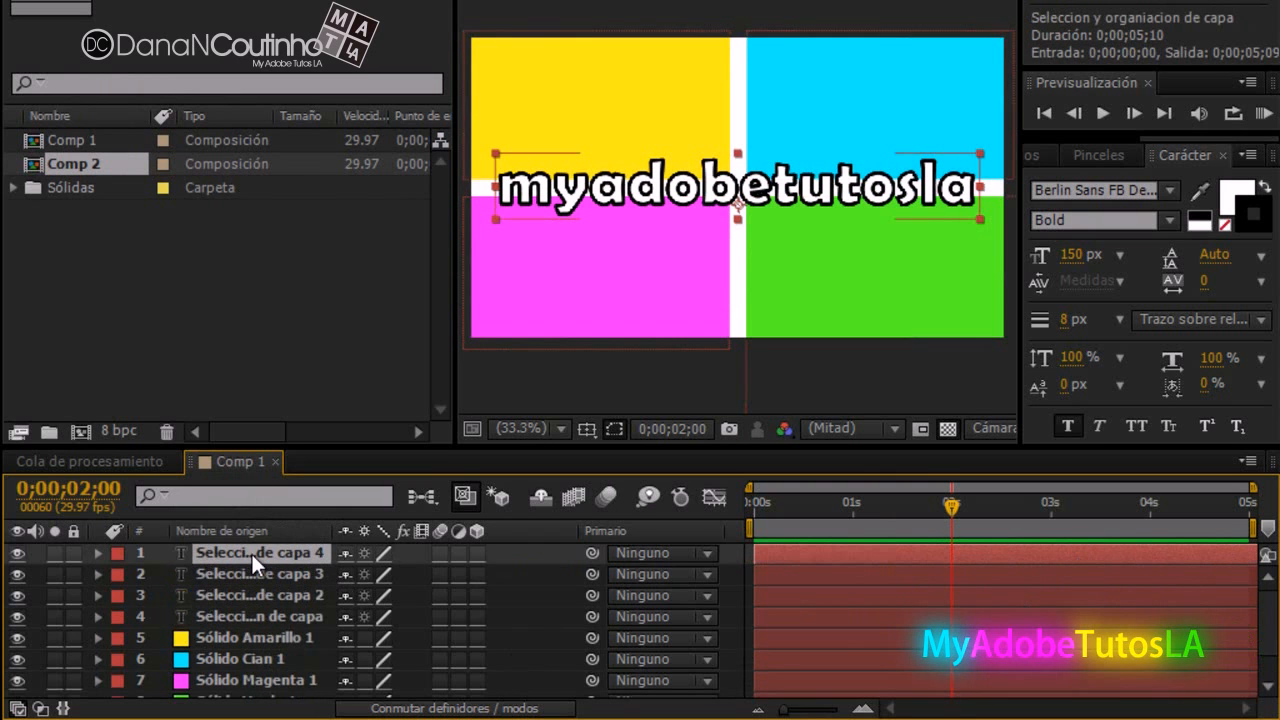
pyautogui.hotkey('ctrl', 'z')
pyautogui.hotkey('ctrl', 'z')
pyautogui.hotkey('ctrl', 'z')
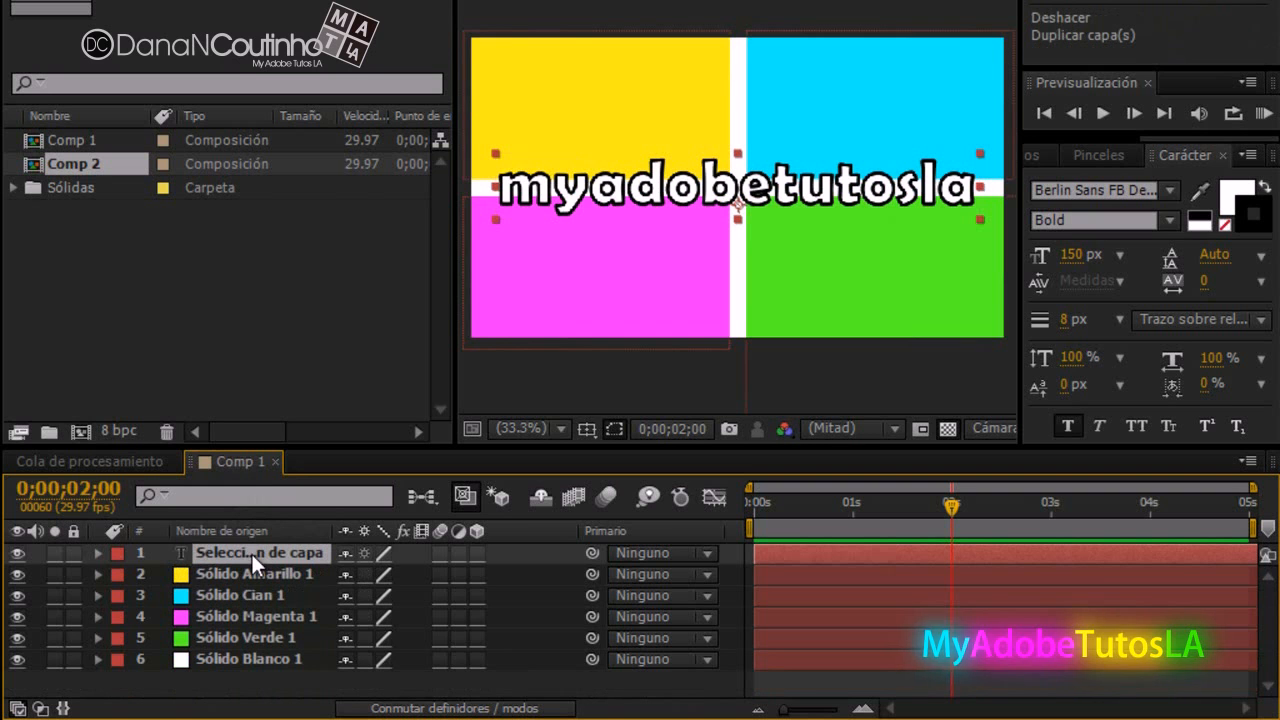
# Select the white solid, the text layer and the yellow solid one after another, and clear the selection.
pyautogui.click(252, 660)
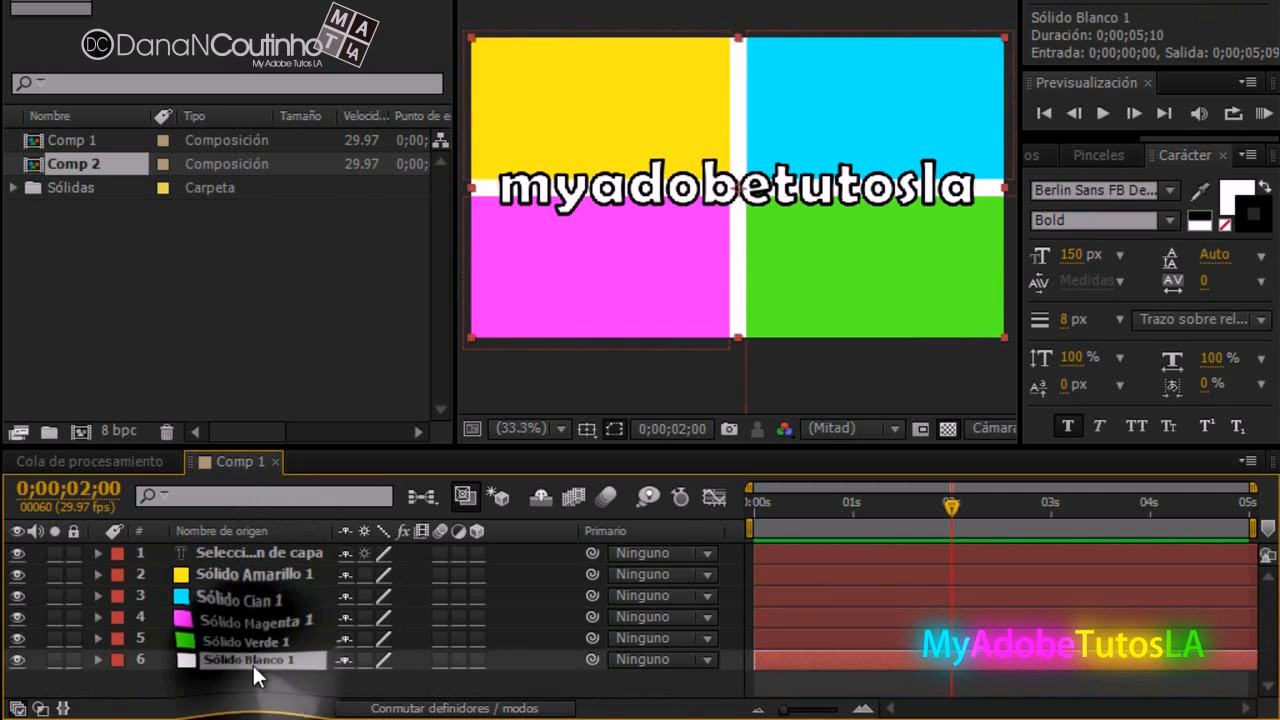
pyautogui.click(242, 552)
pyautogui.click(248, 574)
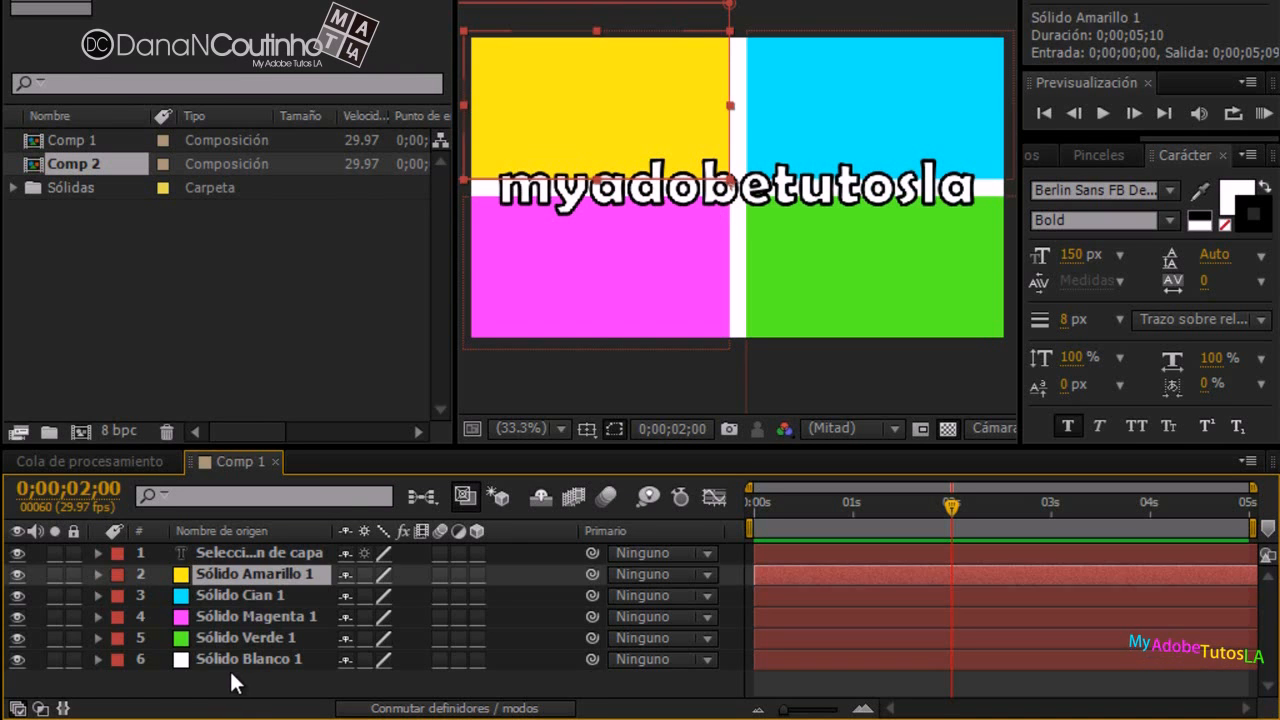
pyautogui.click(230, 678)
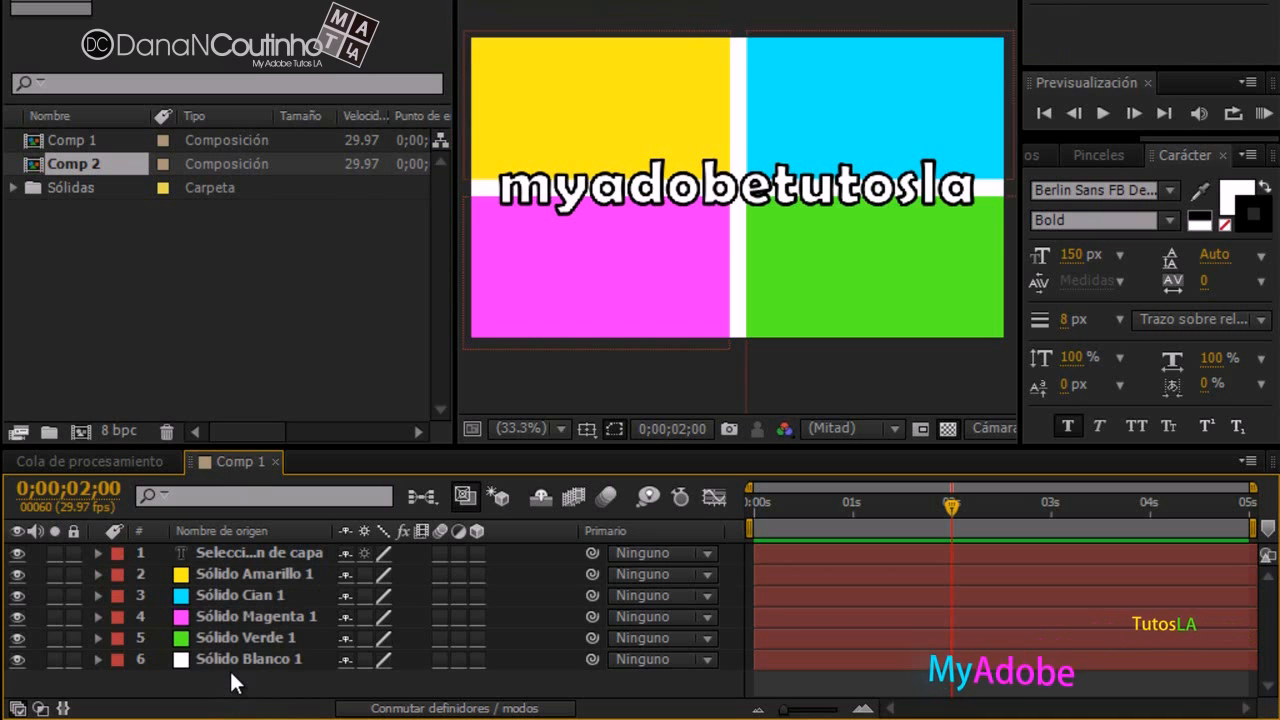
# Rename the text layer as "texto".
pyautogui.click(276, 555)
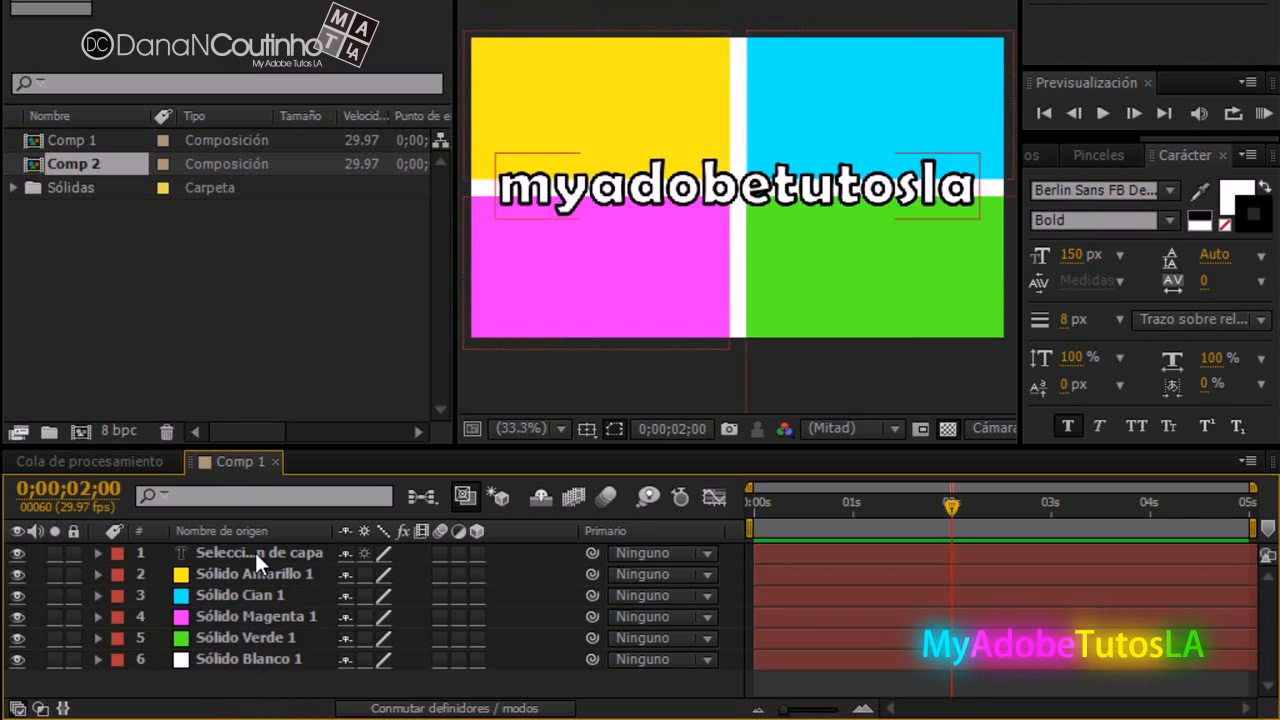
pyautogui.click(255, 552)
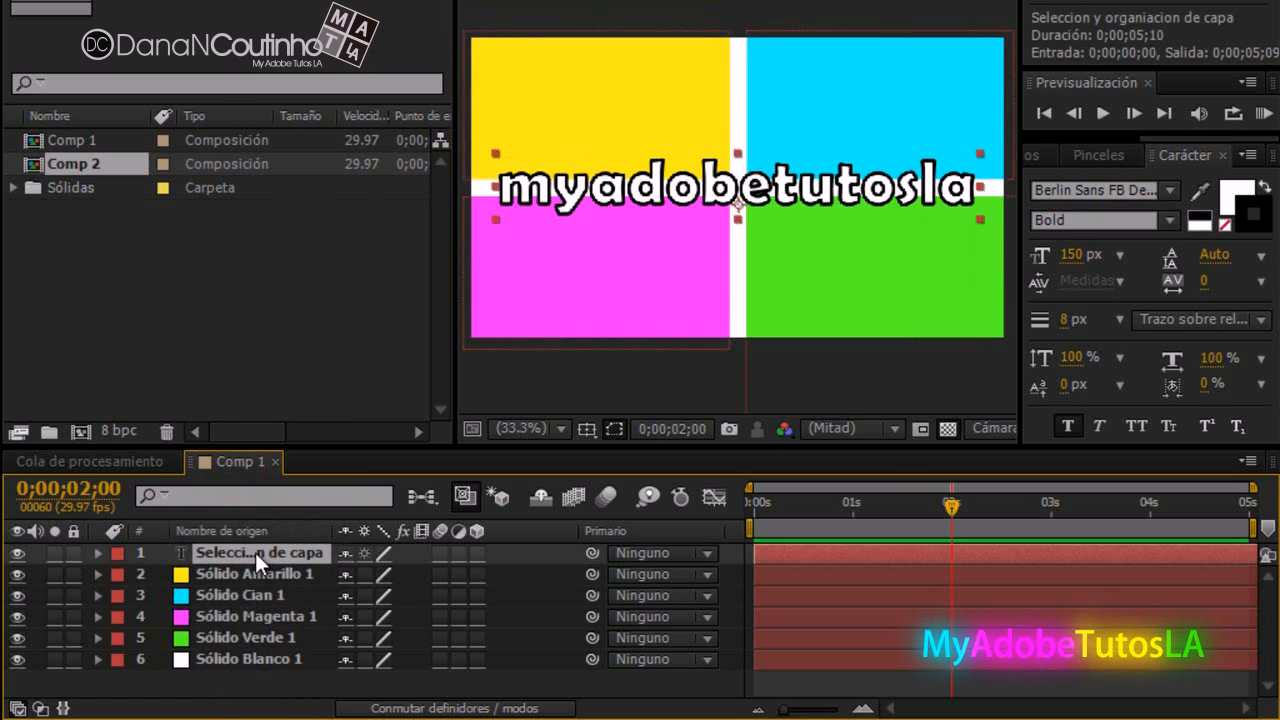
pyautogui.press('Return')
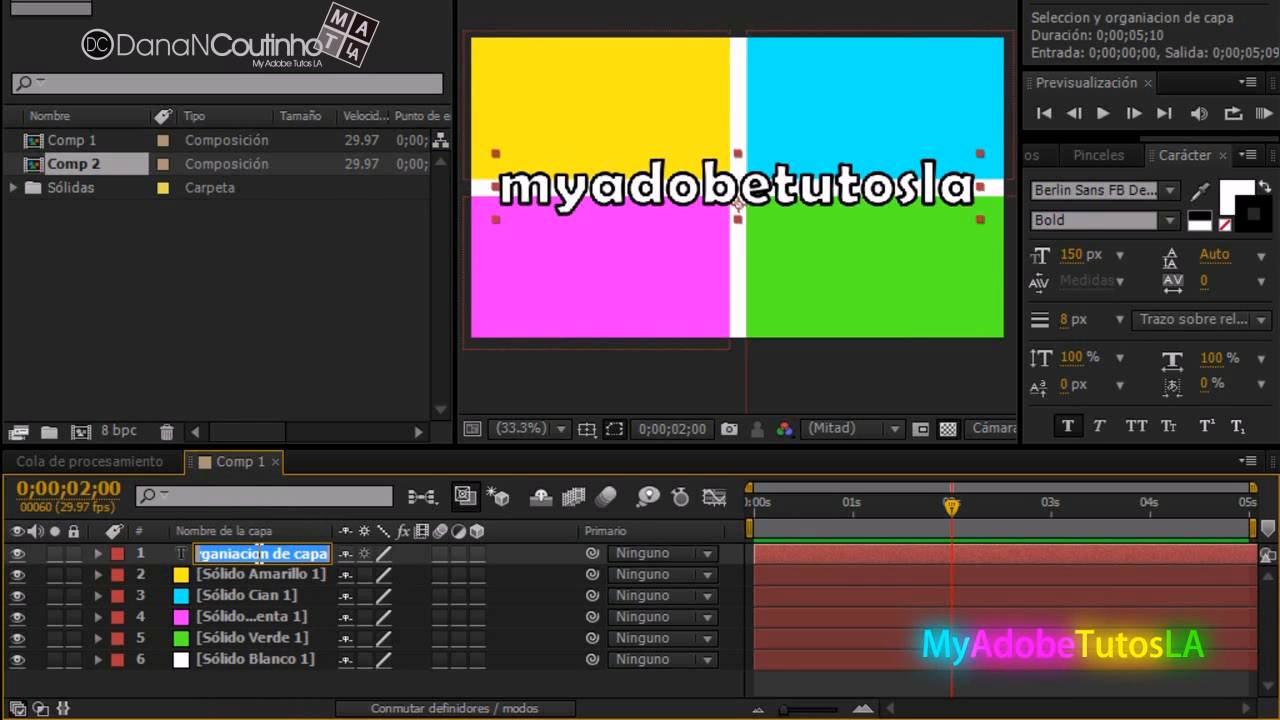
pyautogui.write('text')
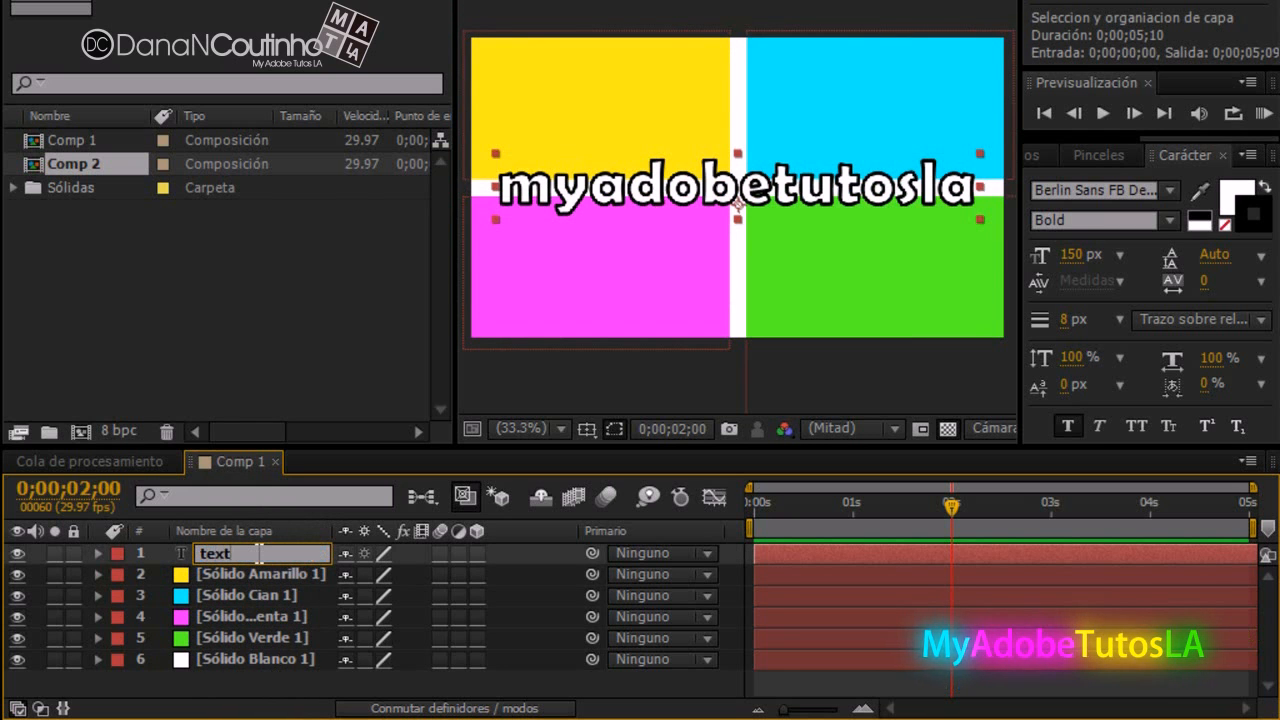
pyautogui.write('o')
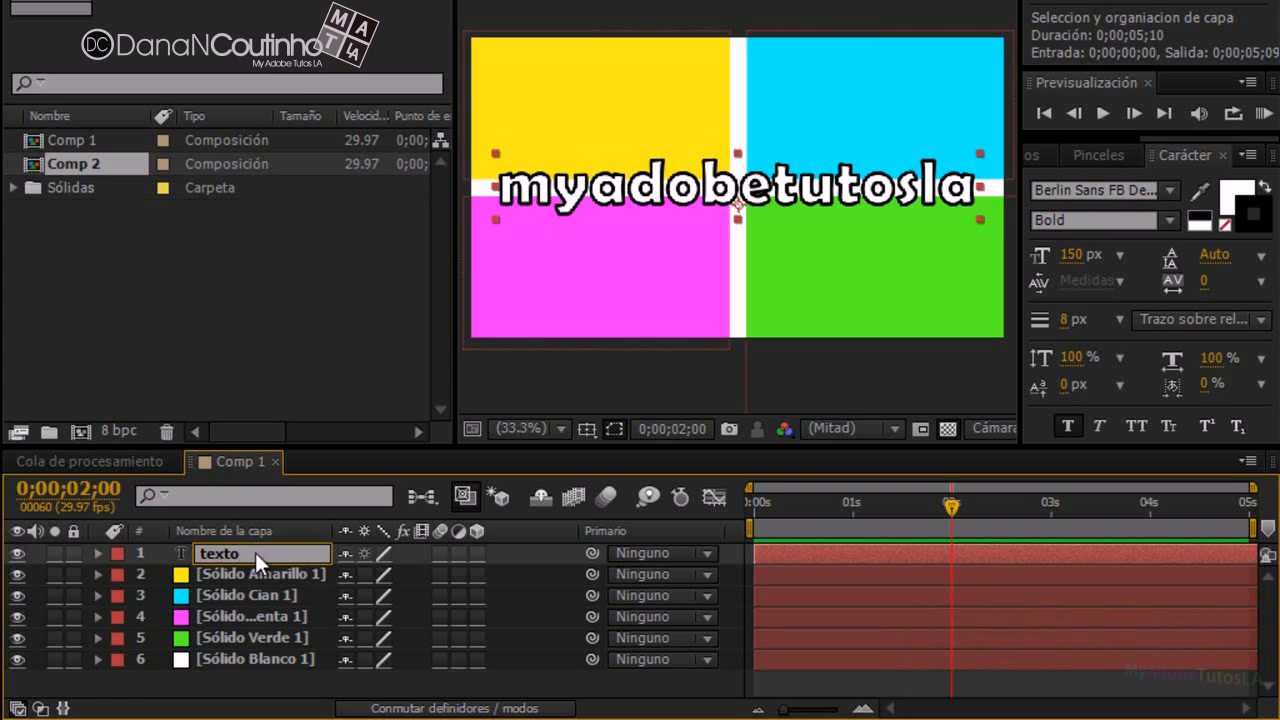
pyautogui.press('Return')
# Rename the yellow solid layer as "amarillo".
pyautogui.click(254, 569)
pyautogui.press('Return')
pyautogui.write('amarillo')
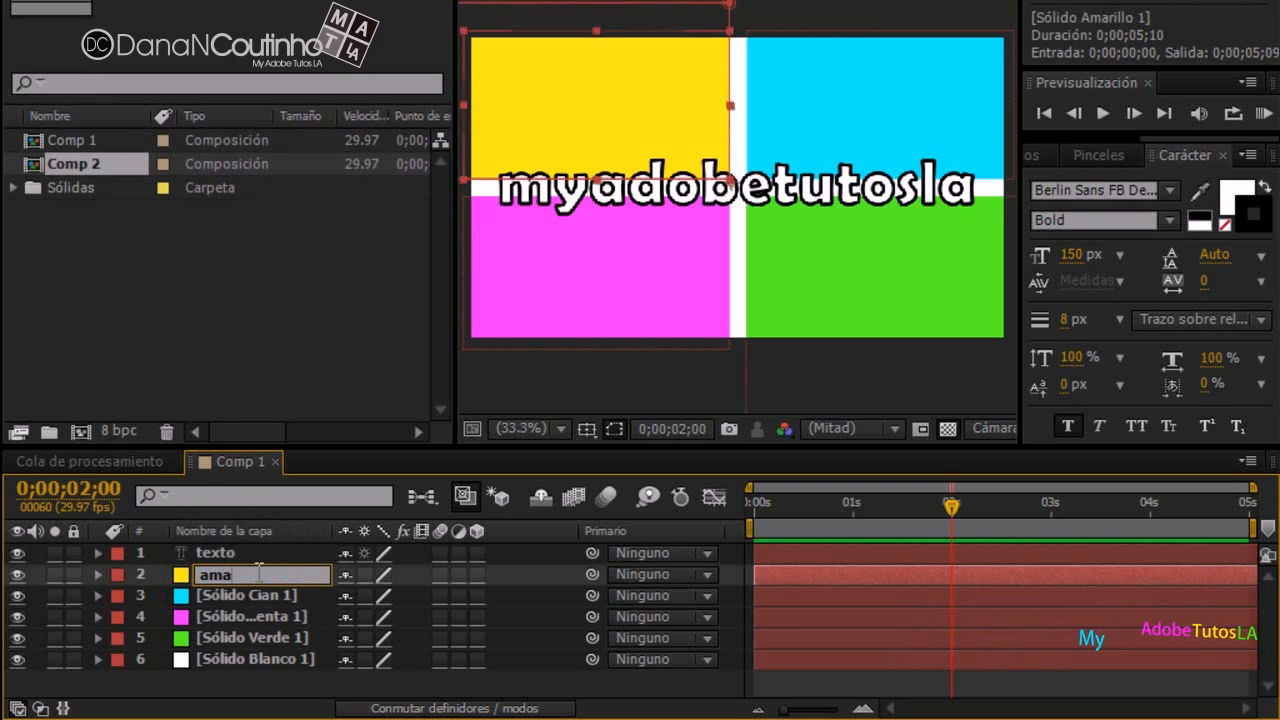
pyautogui.press('Return')
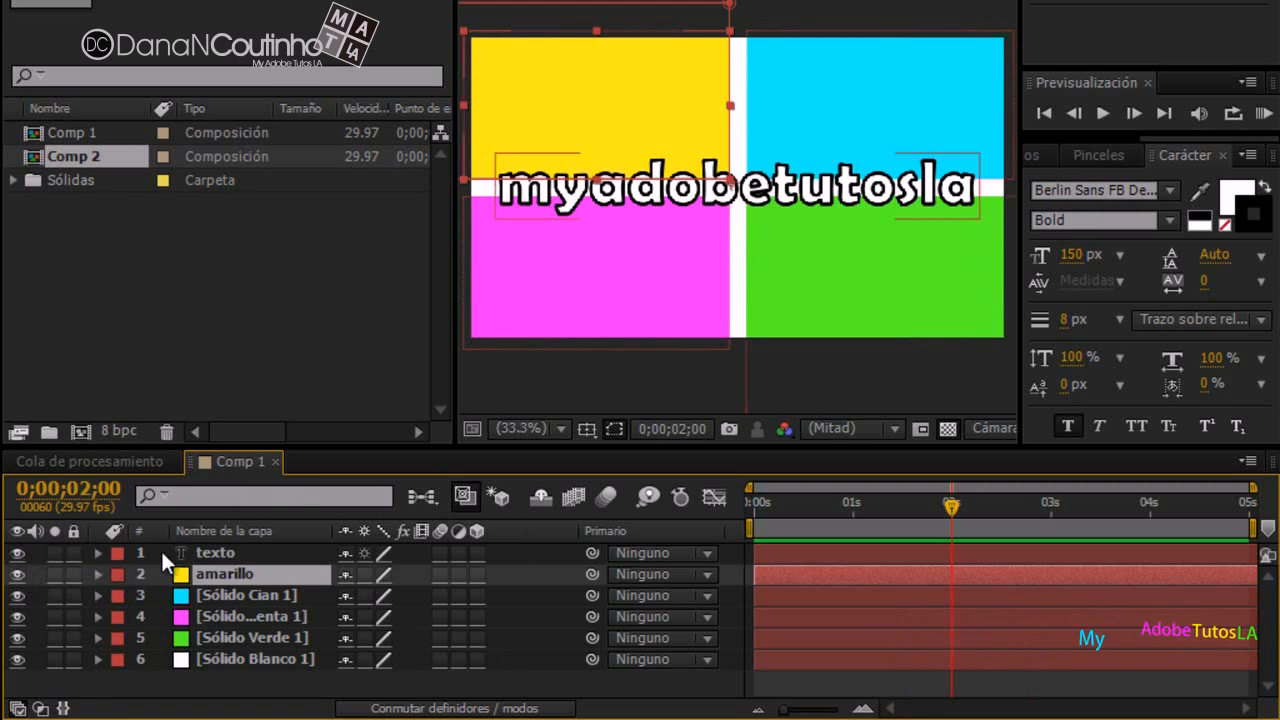
# Hide the texto layer in the composition.
pyautogui.click(228, 553)
pyautogui.click(17, 553)
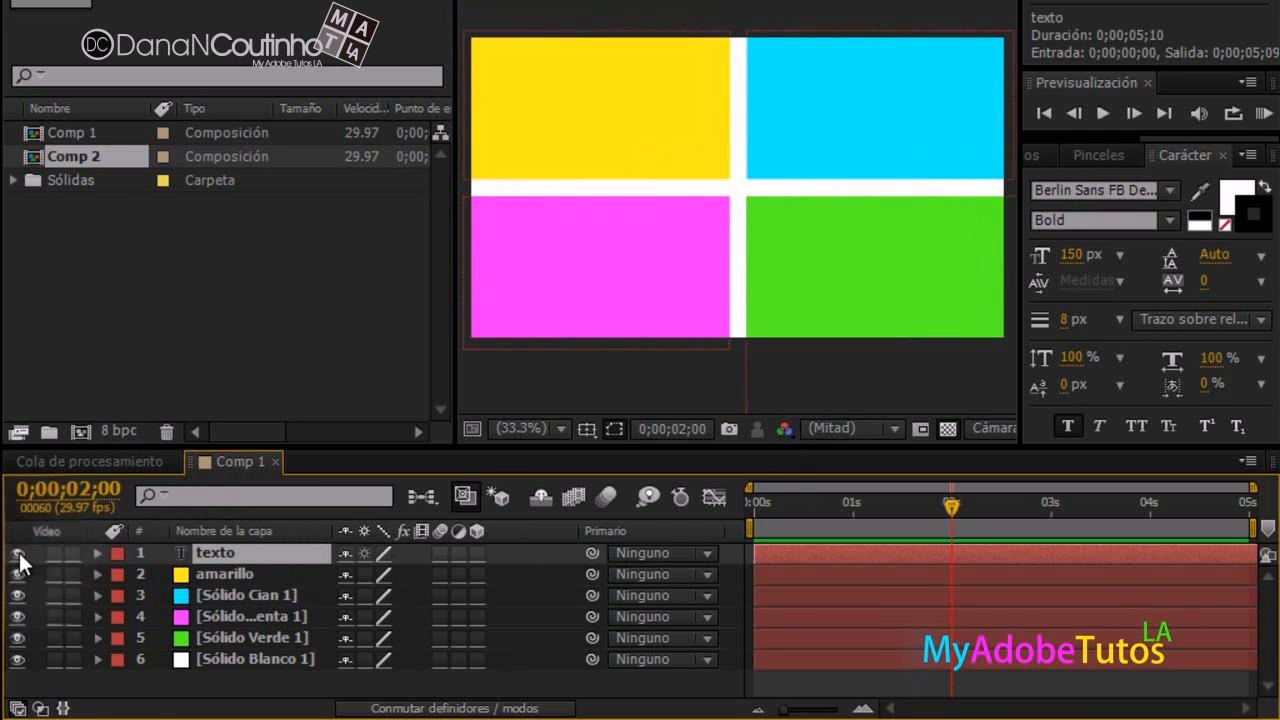
# Show the texto layer again, toggle the amarillo layer's visibility off and on, and clear the selection.
pyautogui.click(18, 553)
pyautogui.click(17, 571)
pyautogui.click(17, 571)
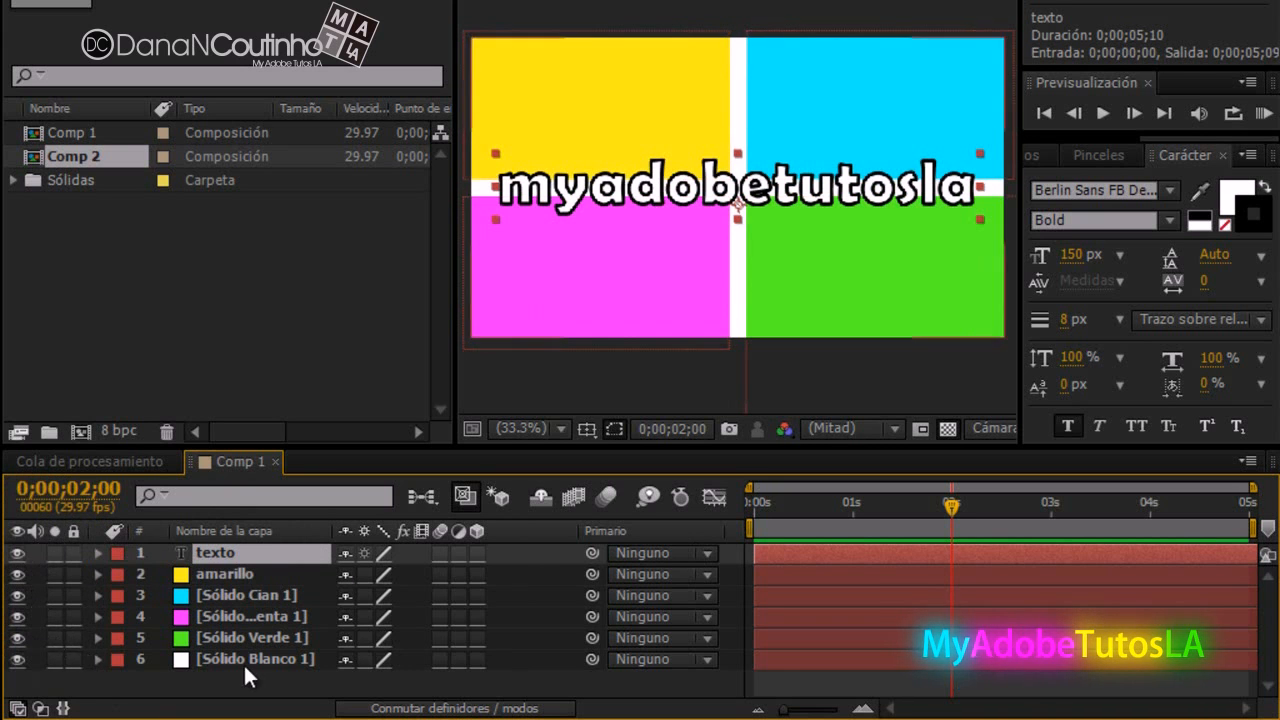
pyautogui.click(268, 690)
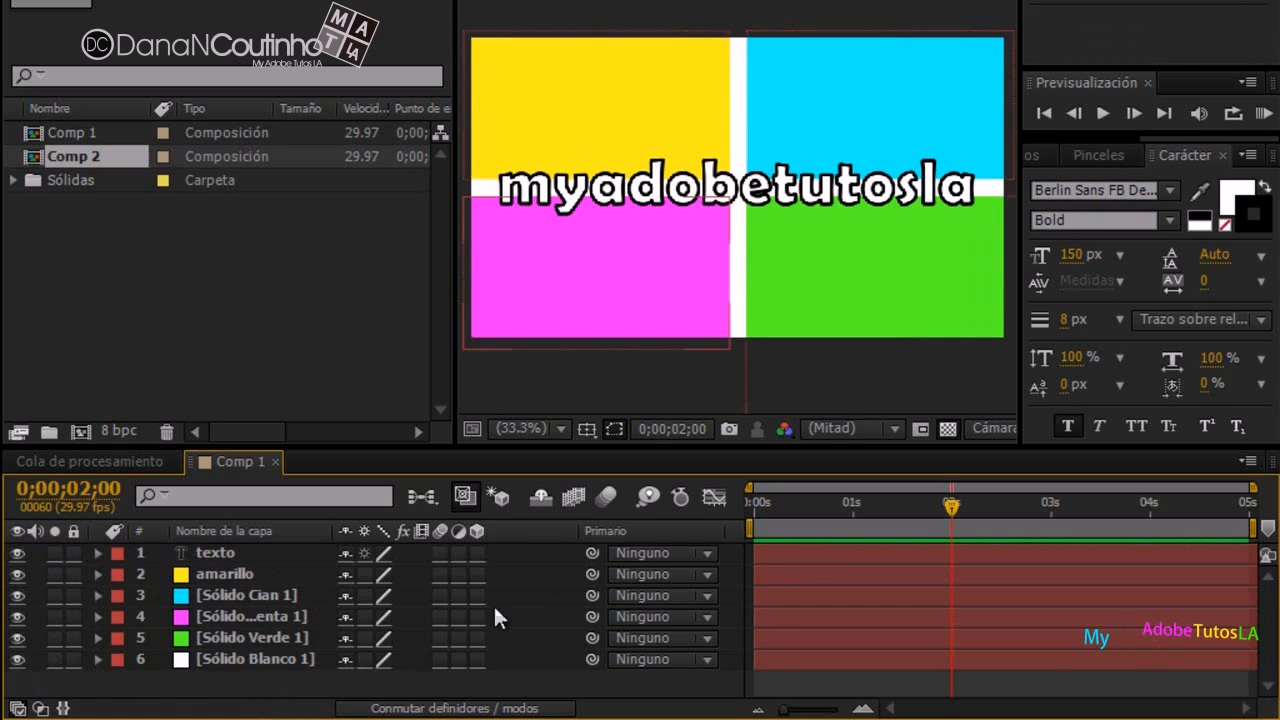
# Solo and unsolo the texto layer and the white solid in turn, and briefly lock and unlock the texto layer.
pyautogui.click(54, 552)
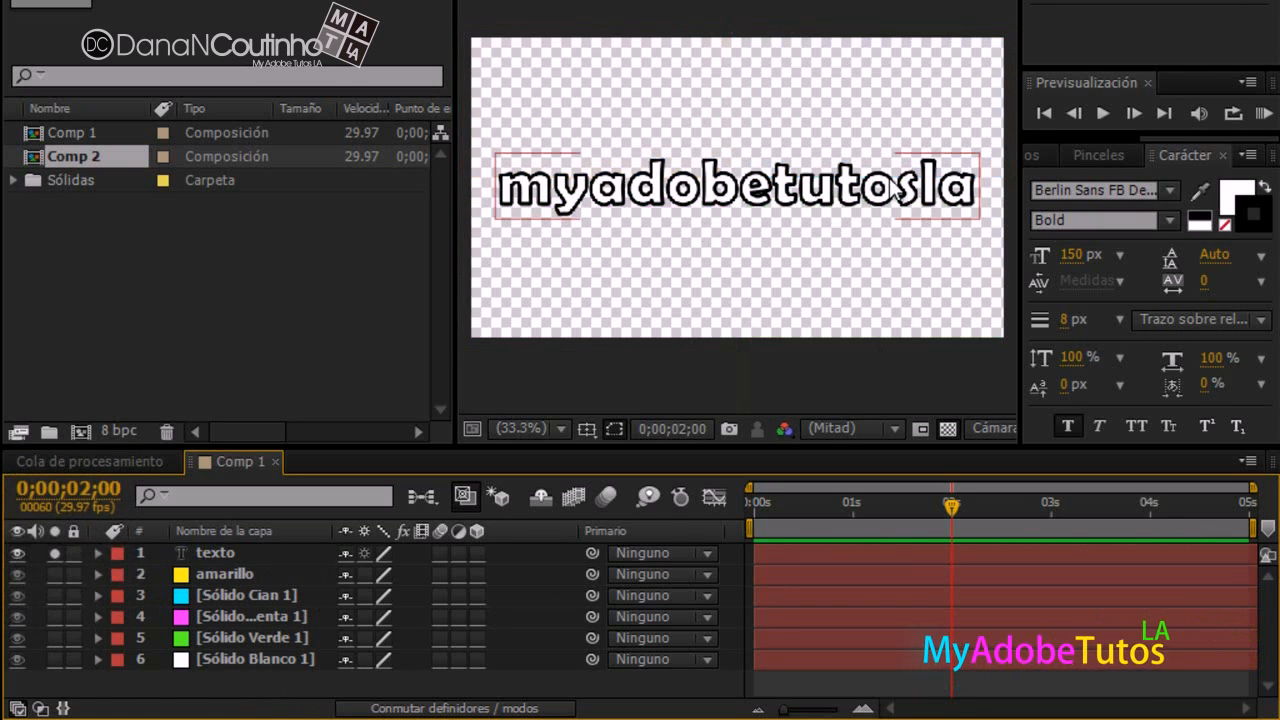
pyautogui.click(54, 552)
pyautogui.click(54, 658)
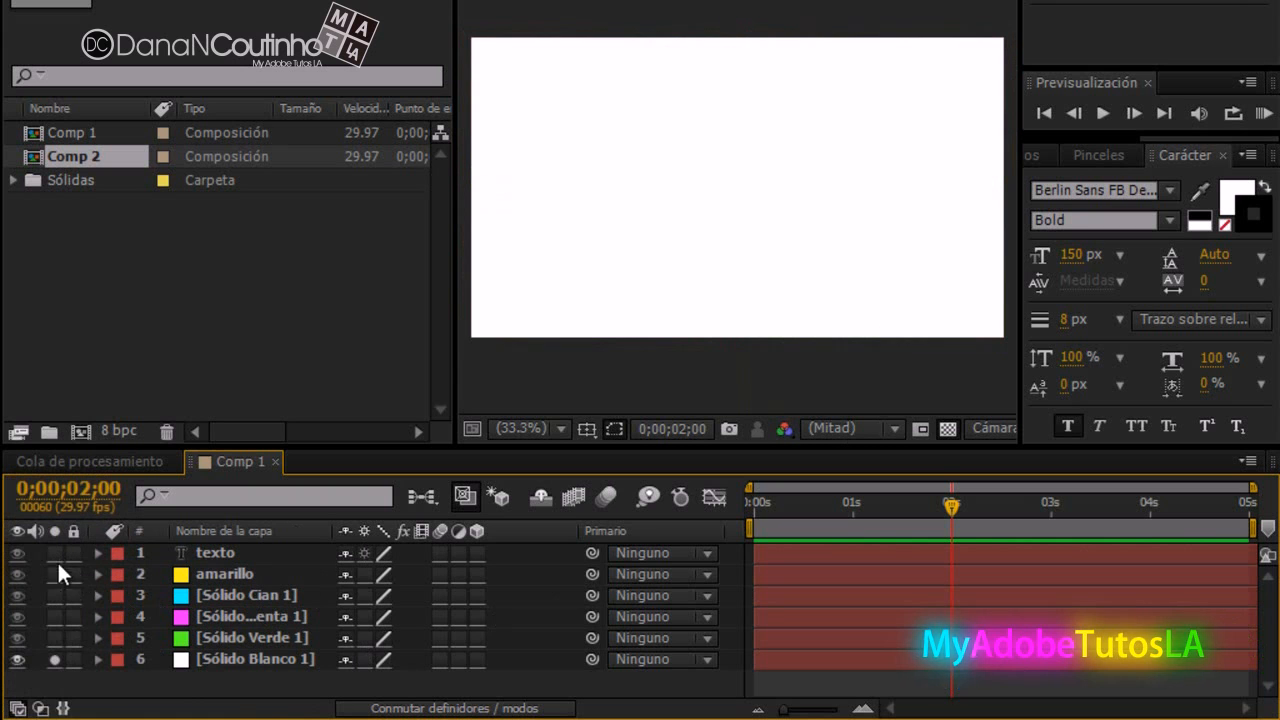
pyautogui.click(49, 657)
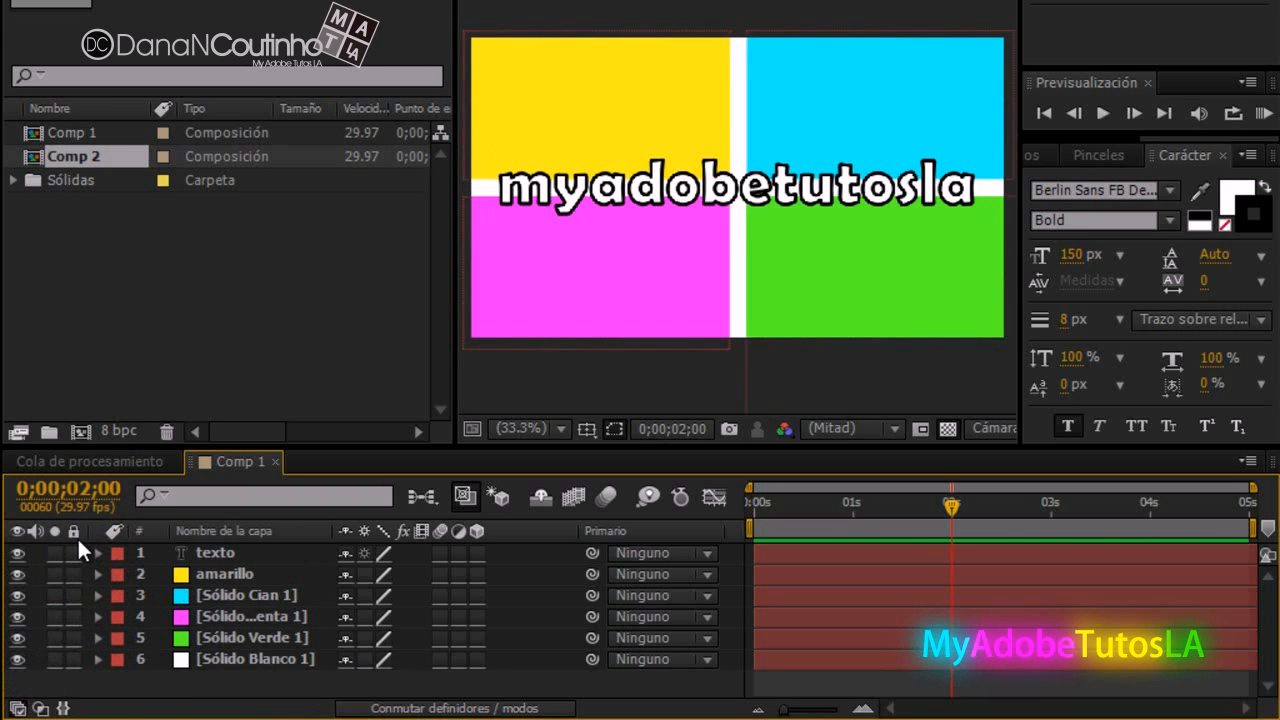
pyautogui.click(73, 552)
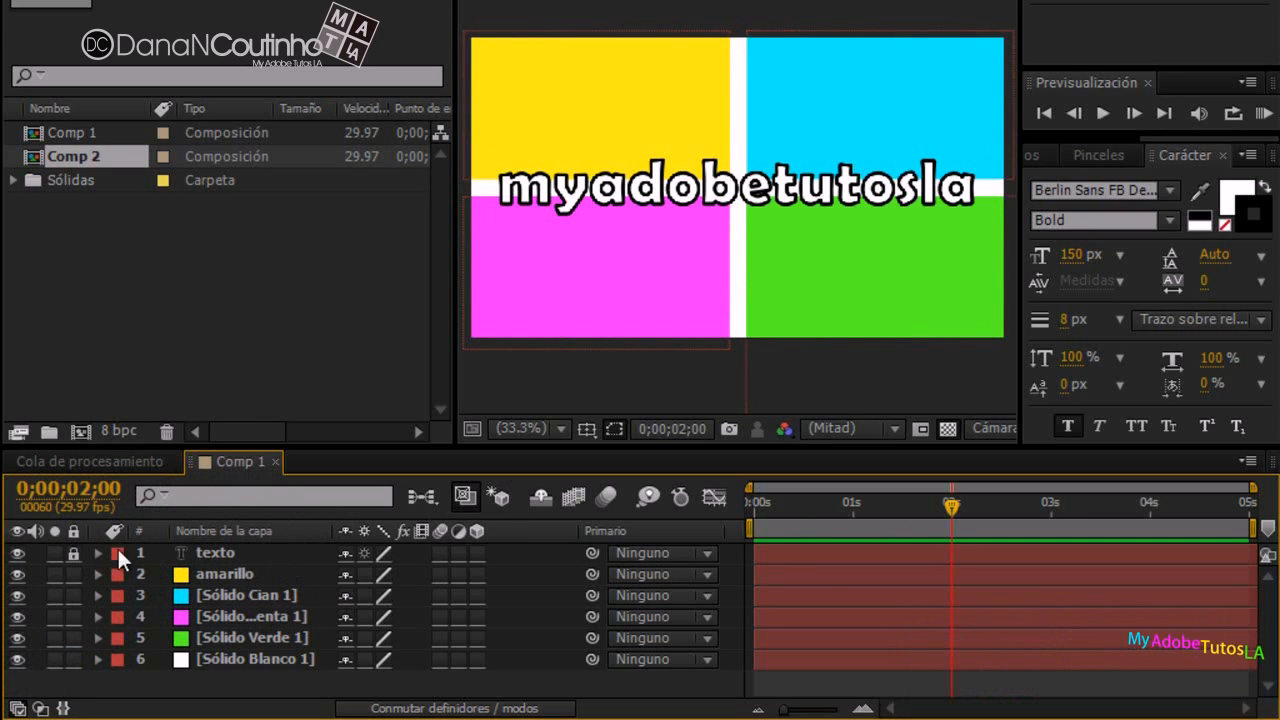
pyautogui.click(74, 552)
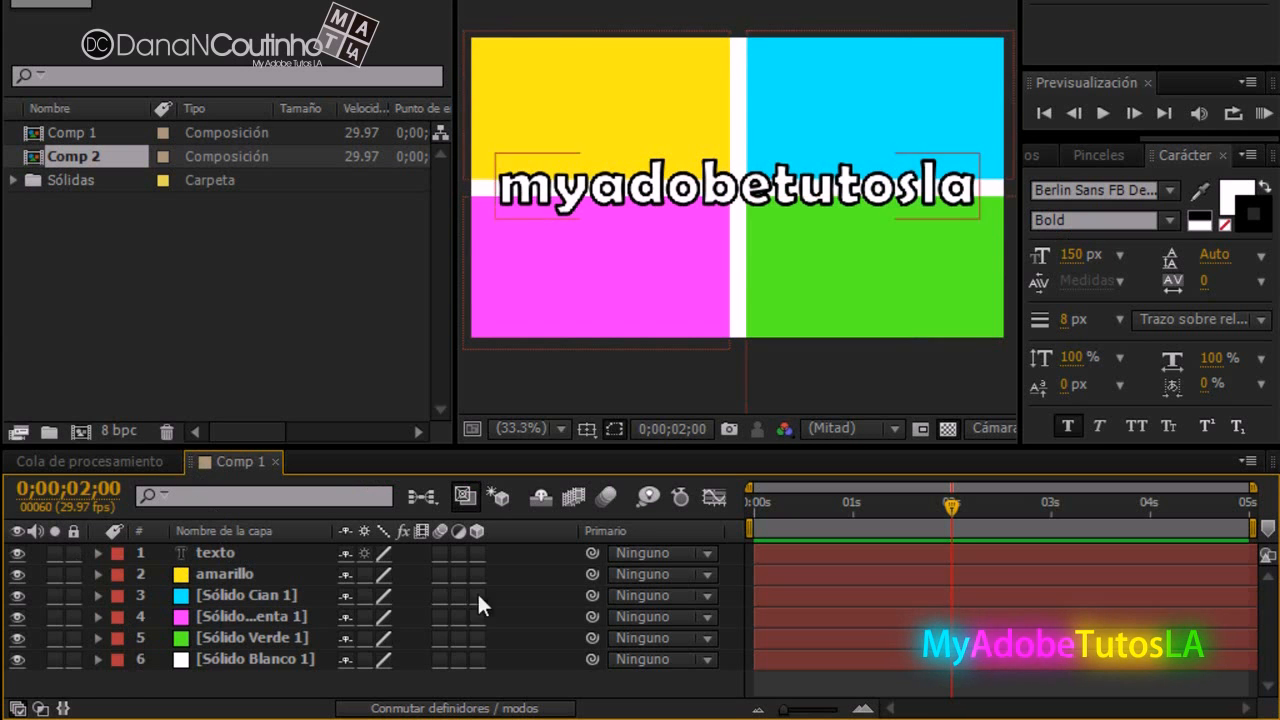
# Expand the texto layer's transform properties and select the text in the composition view.
pyautogui.click(97, 552)
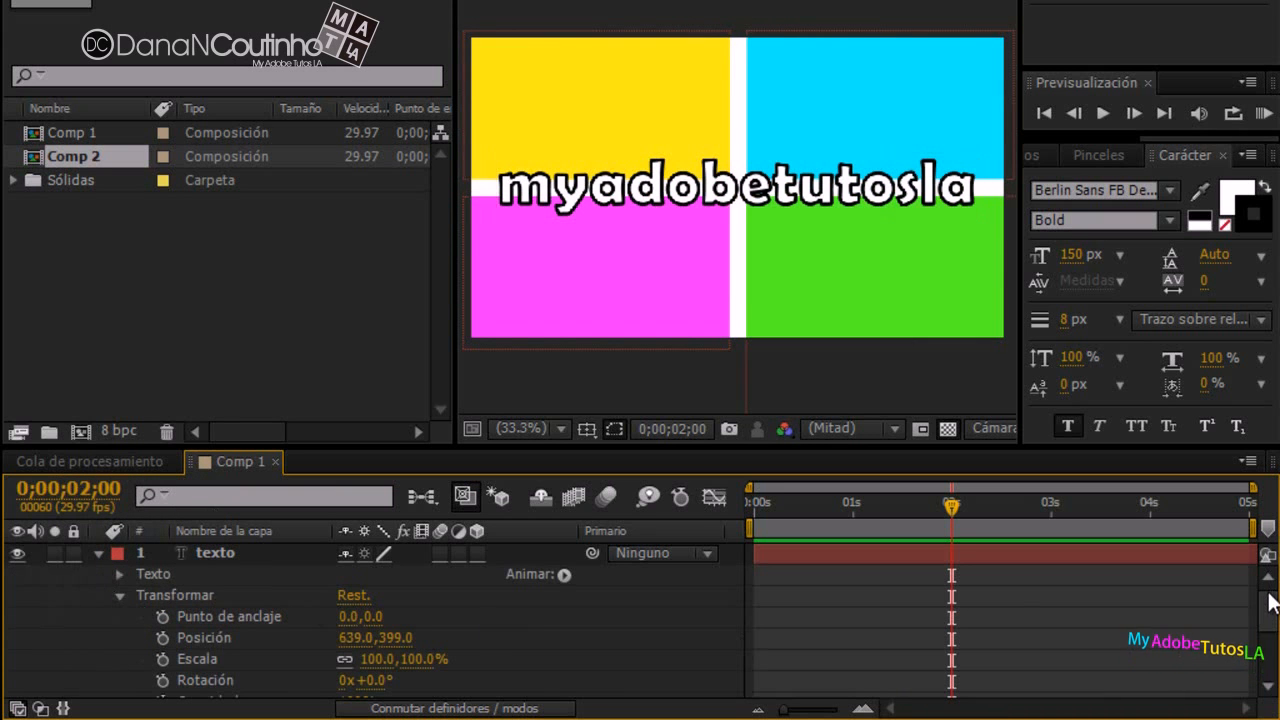
pyautogui.scroll(-2, 1268, 600)
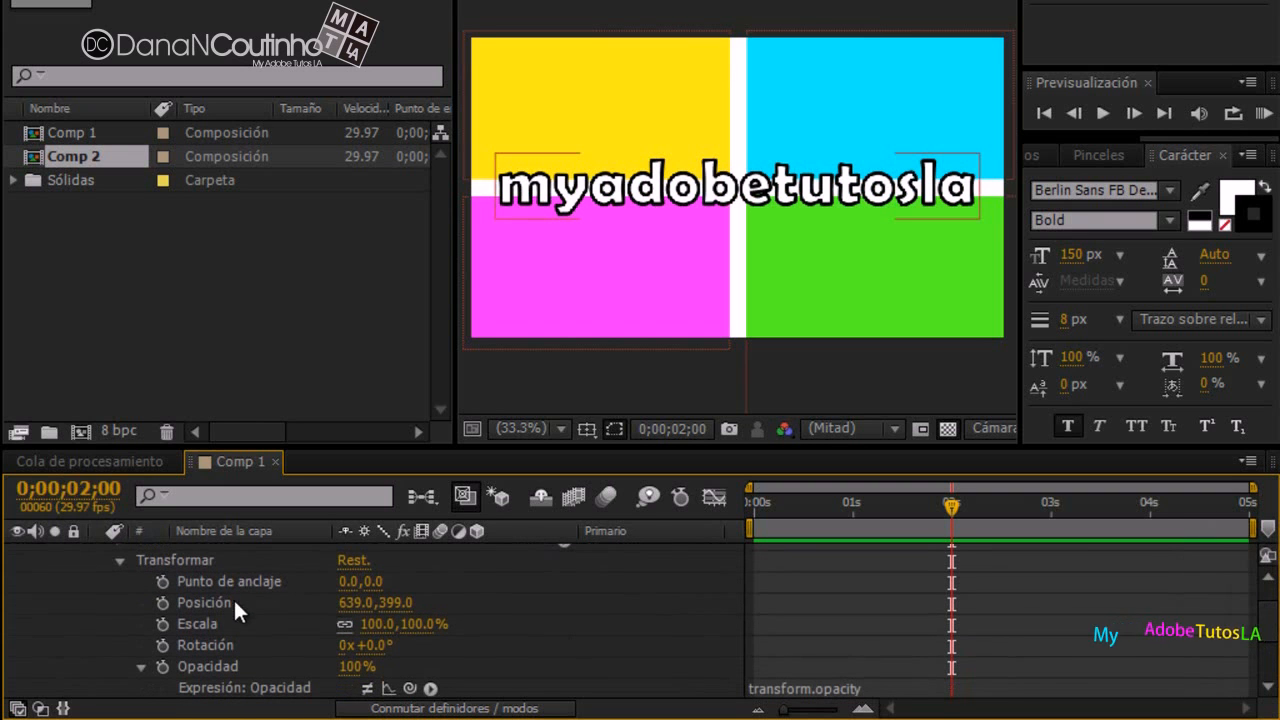
pyautogui.click(690, 190)
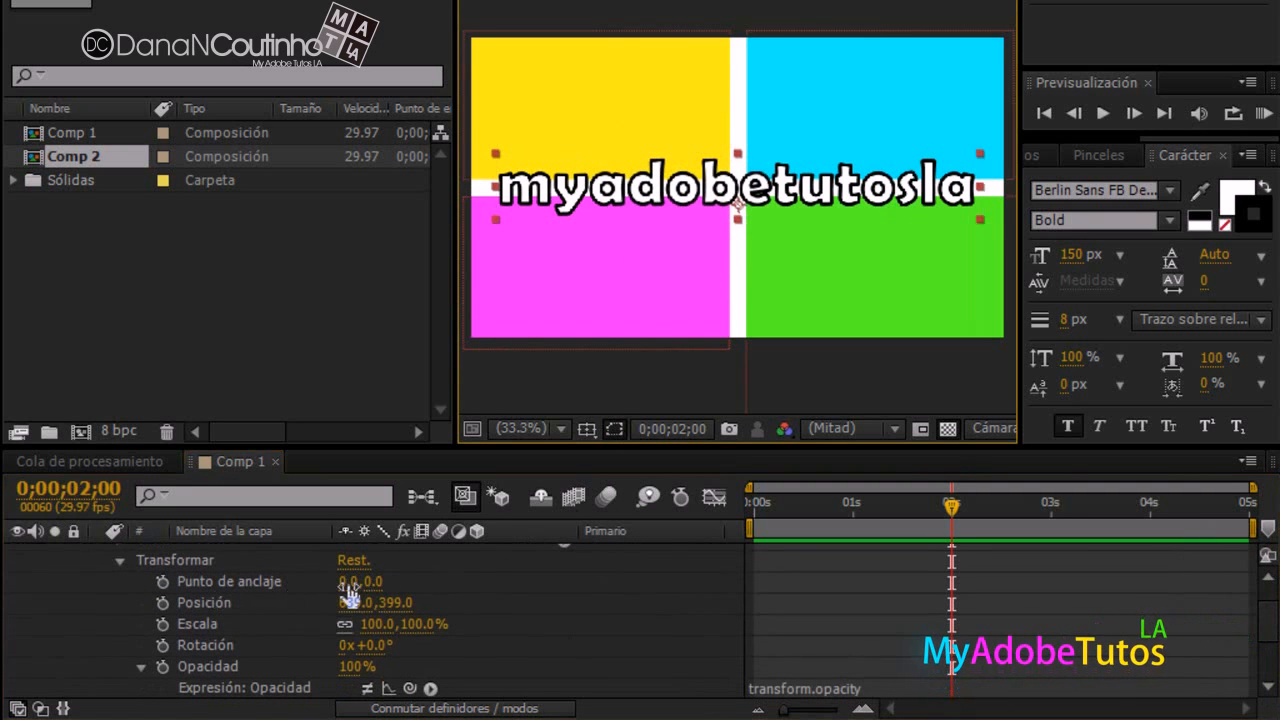
# Try horizontal anchor point values of 31 and 577 on the texto layer with test rotations, restoring the anchor point to 0.0, 0.0.
pyautogui.moveTo(348, 582); pyautogui.dragTo(400, 605)
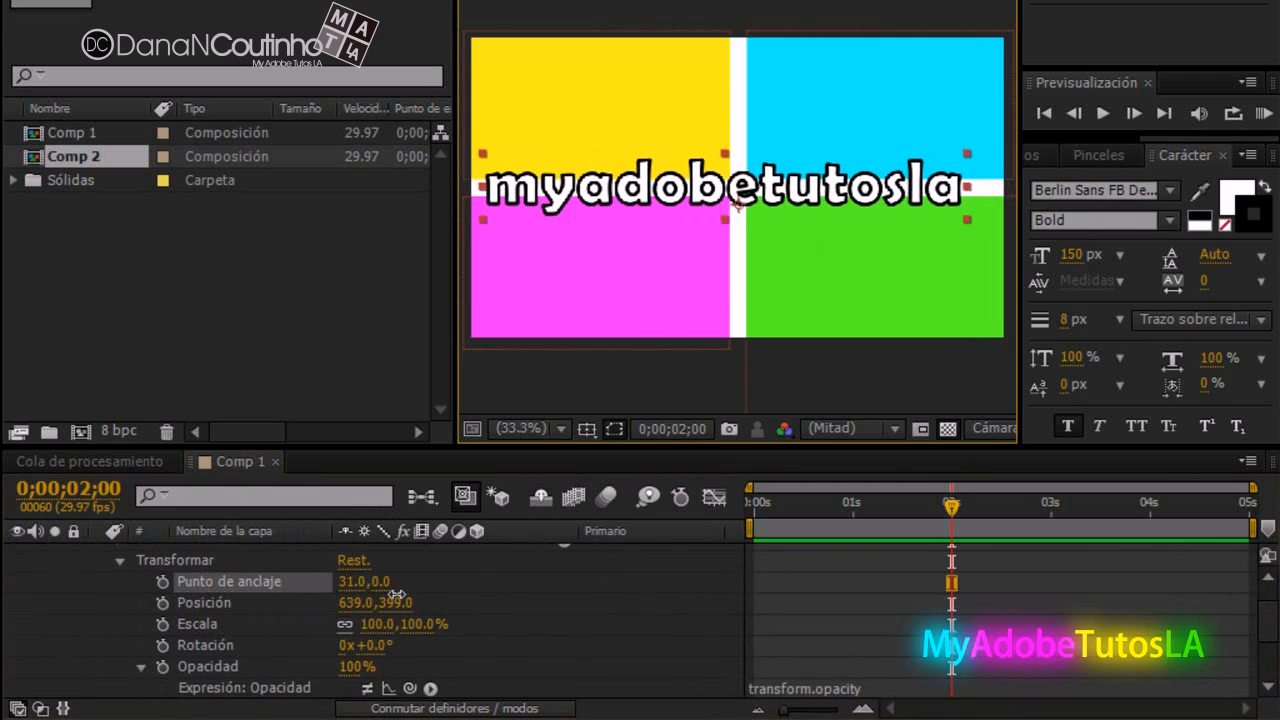
pyautogui.hotkey('ctrl', 'z')
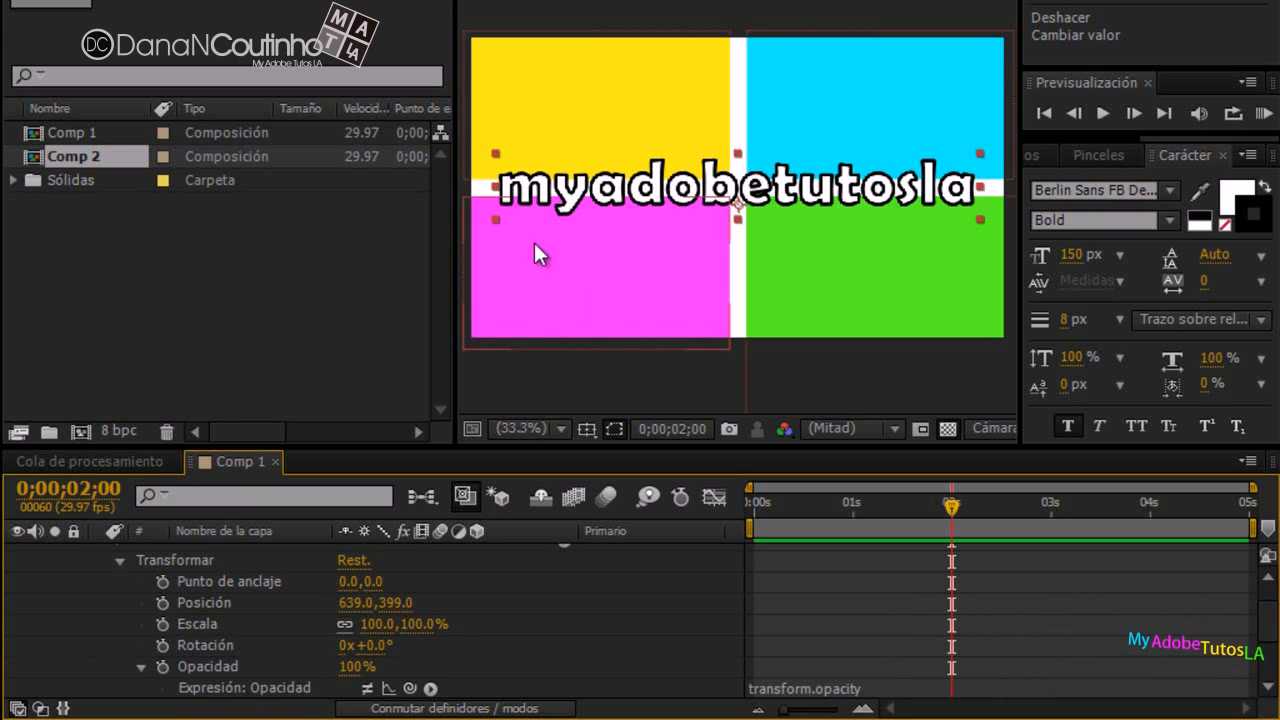
pyautogui.moveTo(350, 588); pyautogui.dragTo(1055, 565)
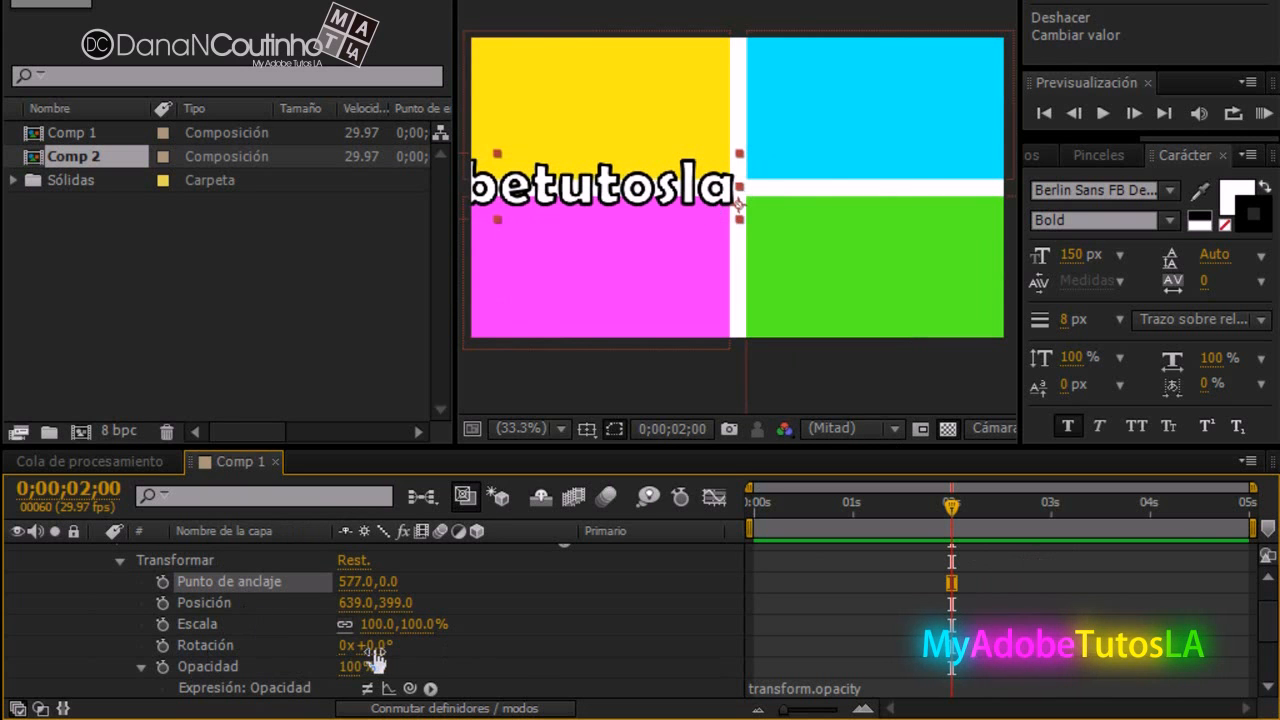
pyautogui.moveTo(375, 648); pyautogui.dragTo(394, 668)
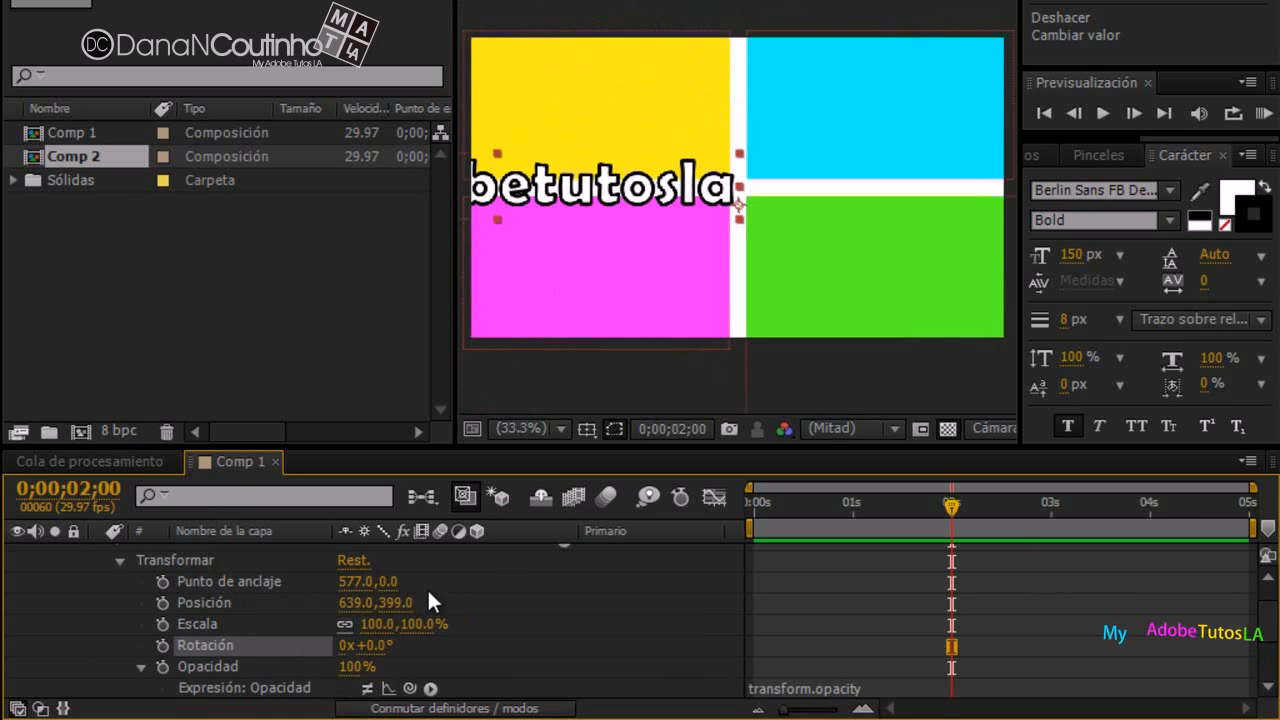
pyautogui.moveTo(347, 590); pyautogui.dragTo(283, 612)
pyautogui.moveTo(355, 590); pyautogui.dragTo(213, 625)
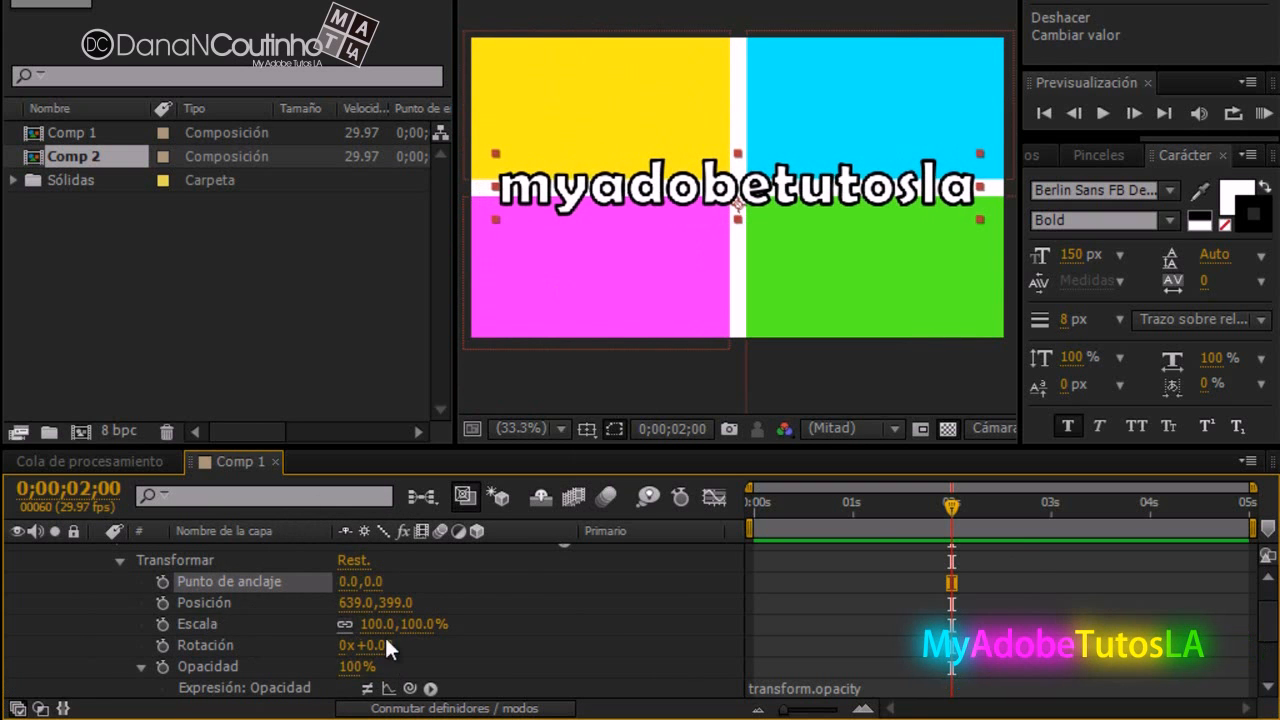
pyautogui.moveTo(375, 648)
pyautogui.mouseDown()
pyautogui.moveTo(431, 648)
pyautogui.moveTo(360, 651)
pyautogui.moveTo(389, 662)
pyautogui.mouseUp()
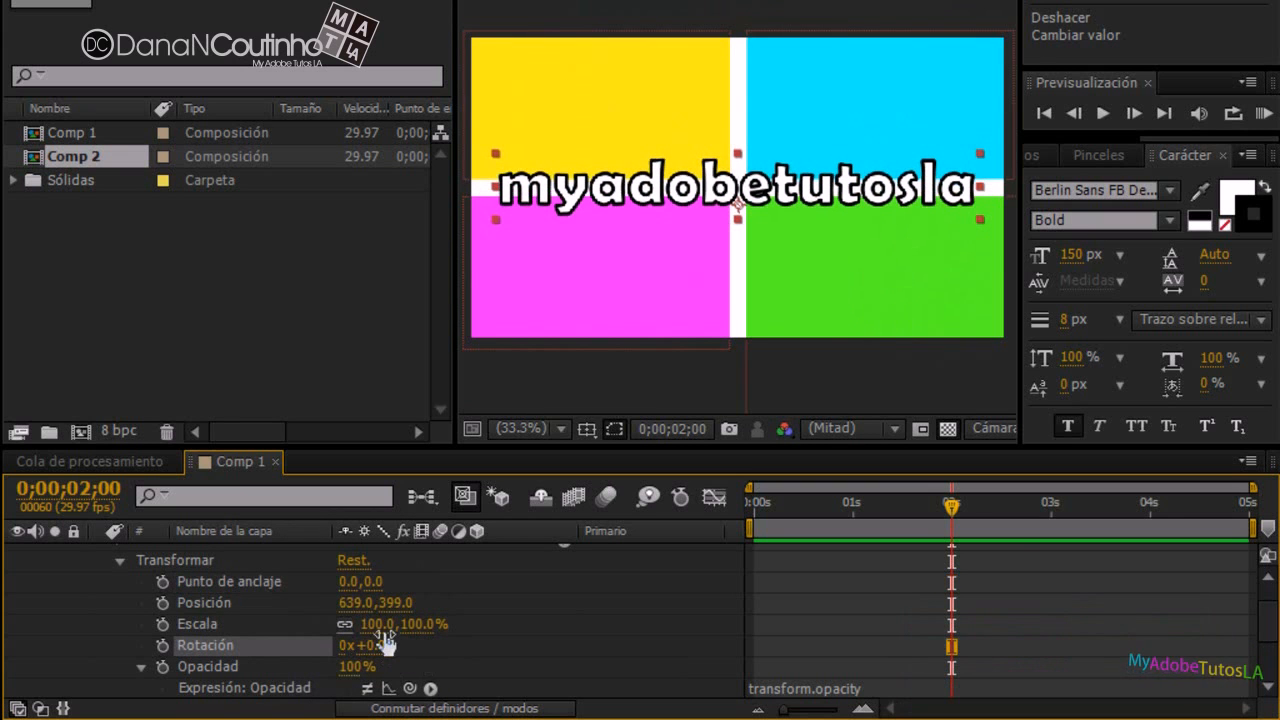
# Set the texto layer's scale to 83% and its opacity to 47%, and collapse its properties.
pyautogui.moveTo(377, 630); pyautogui.dragTo(293, 667)
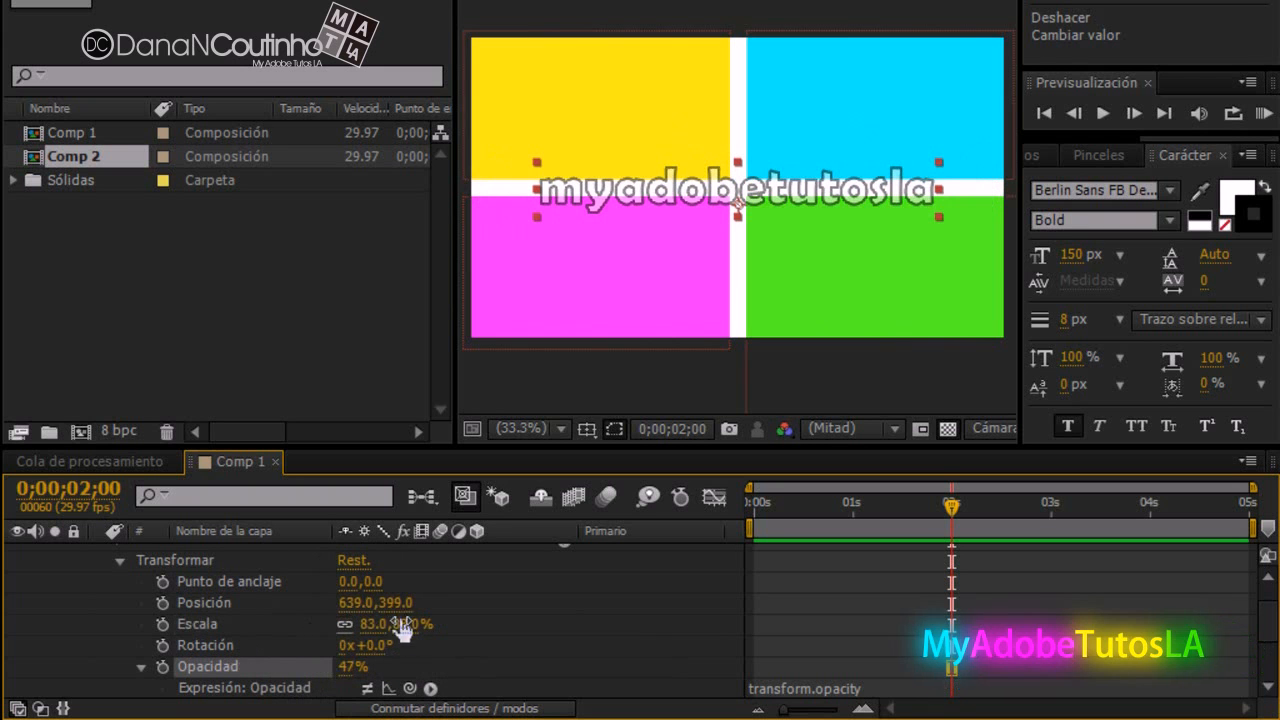
pyautogui.scroll(-2, 288, 624)
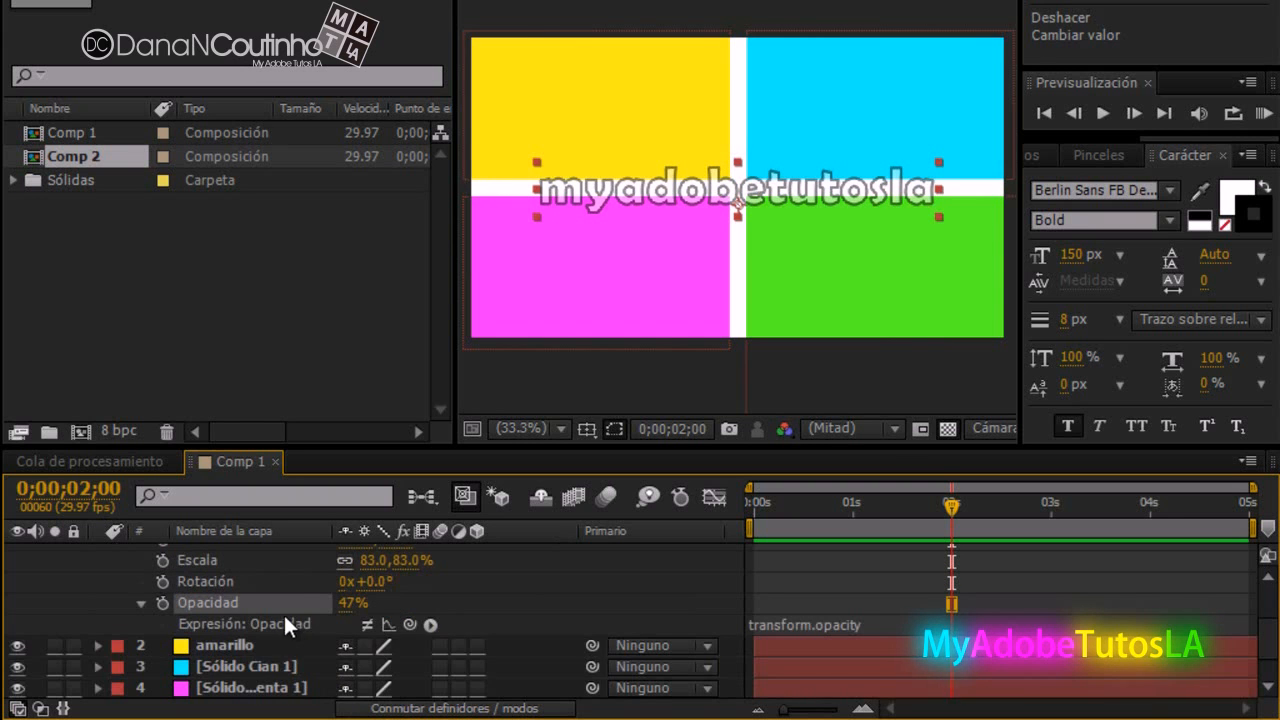
pyautogui.scroll(2, 194, 591)
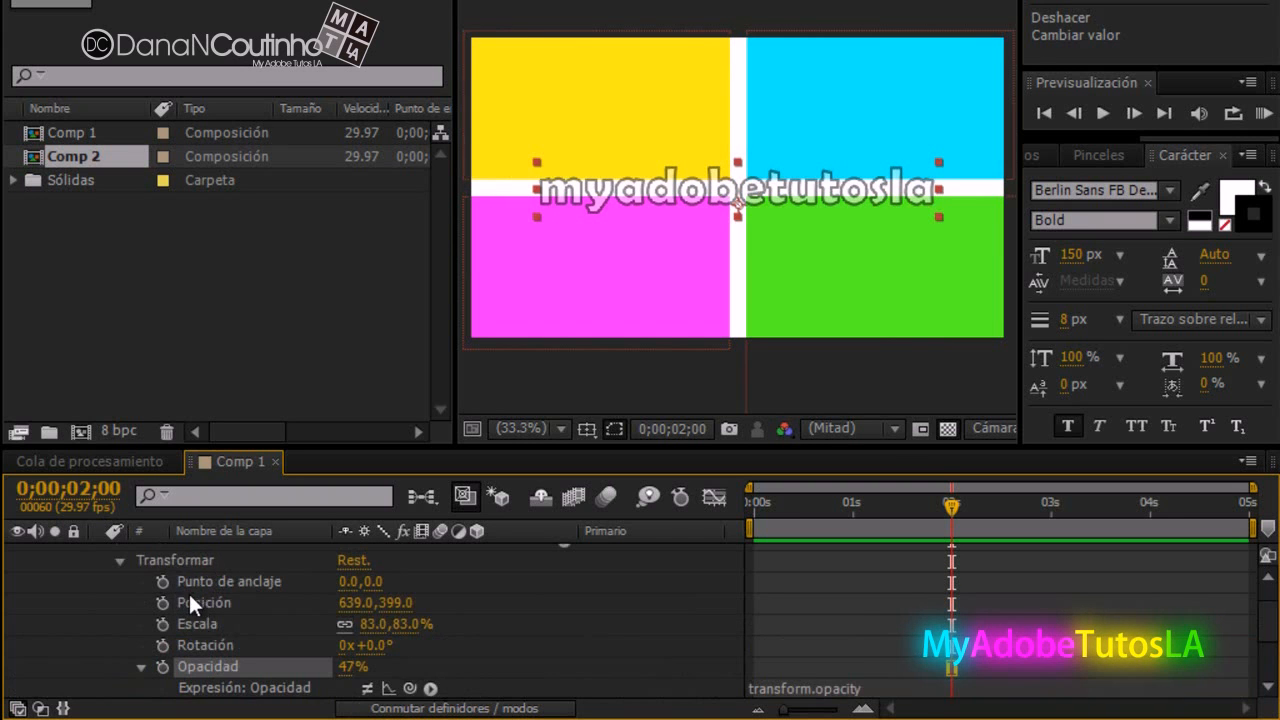
pyautogui.scroll(2, 177, 582)
pyautogui.click(98, 553)
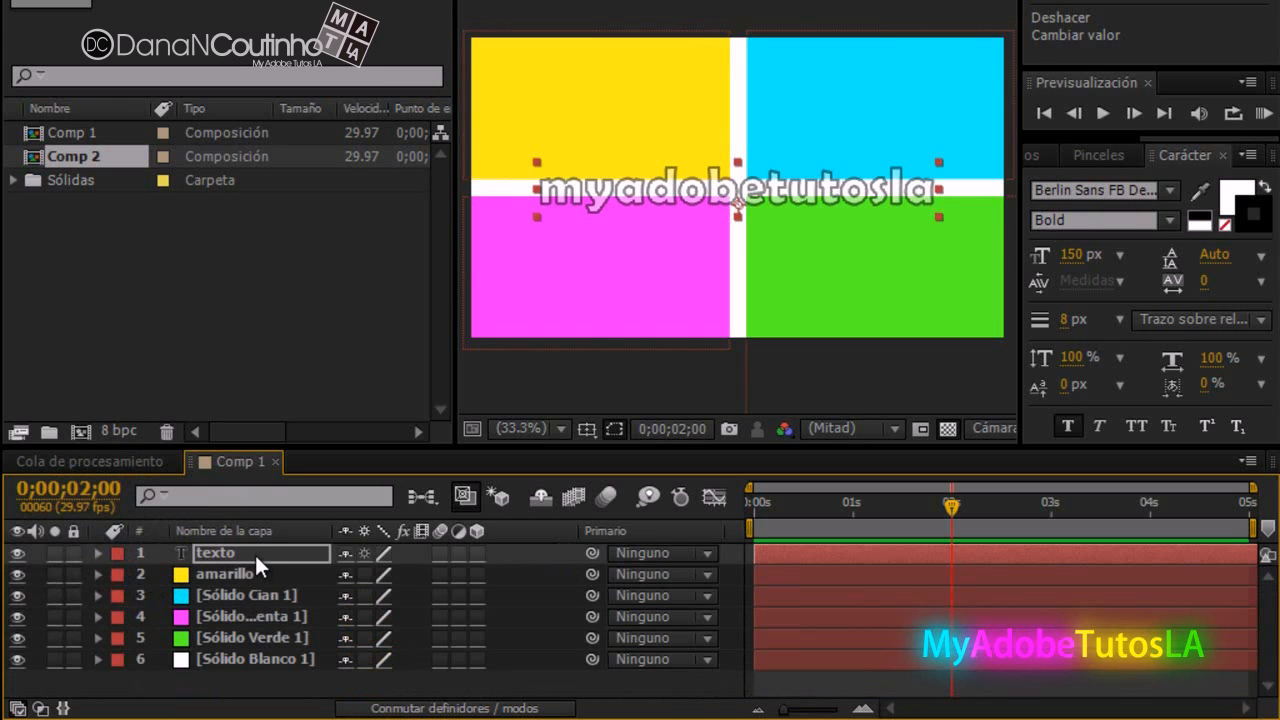
# Reveal only the opacity property of the texto layer and of the amarillo layer.
pyautogui.press('t')
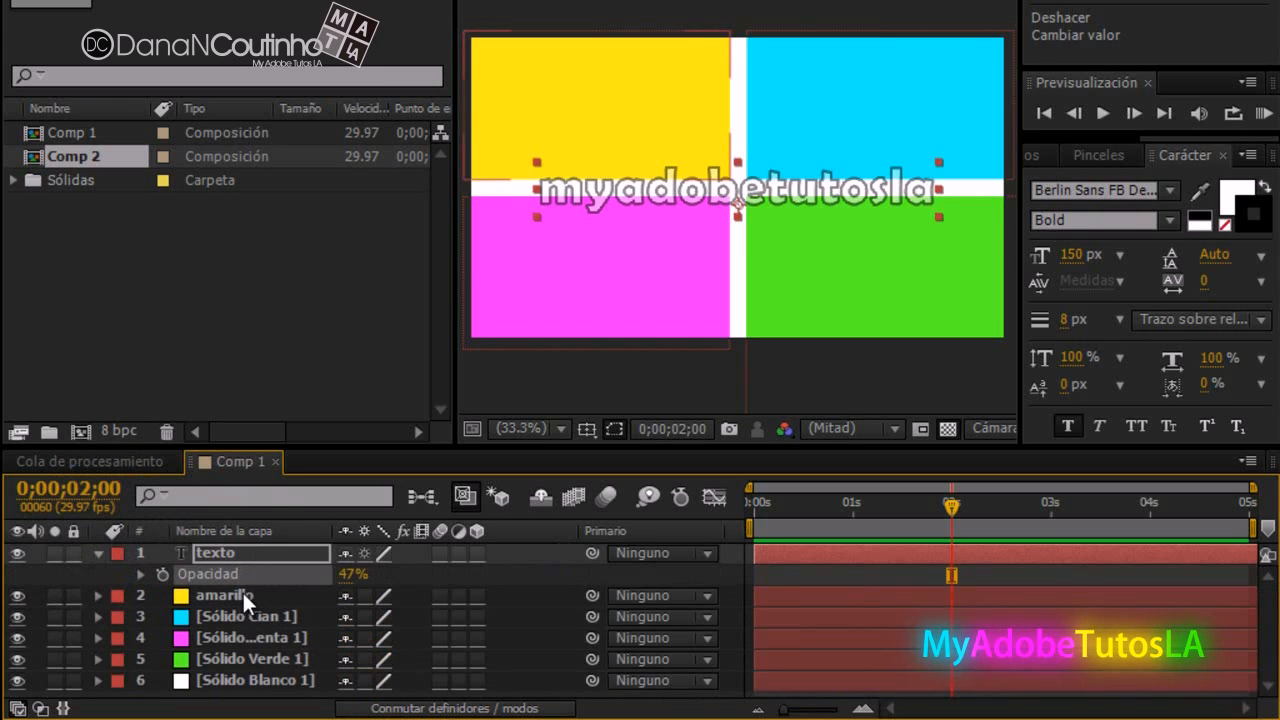
pyautogui.click(242, 591)
pyautogui.press('t')
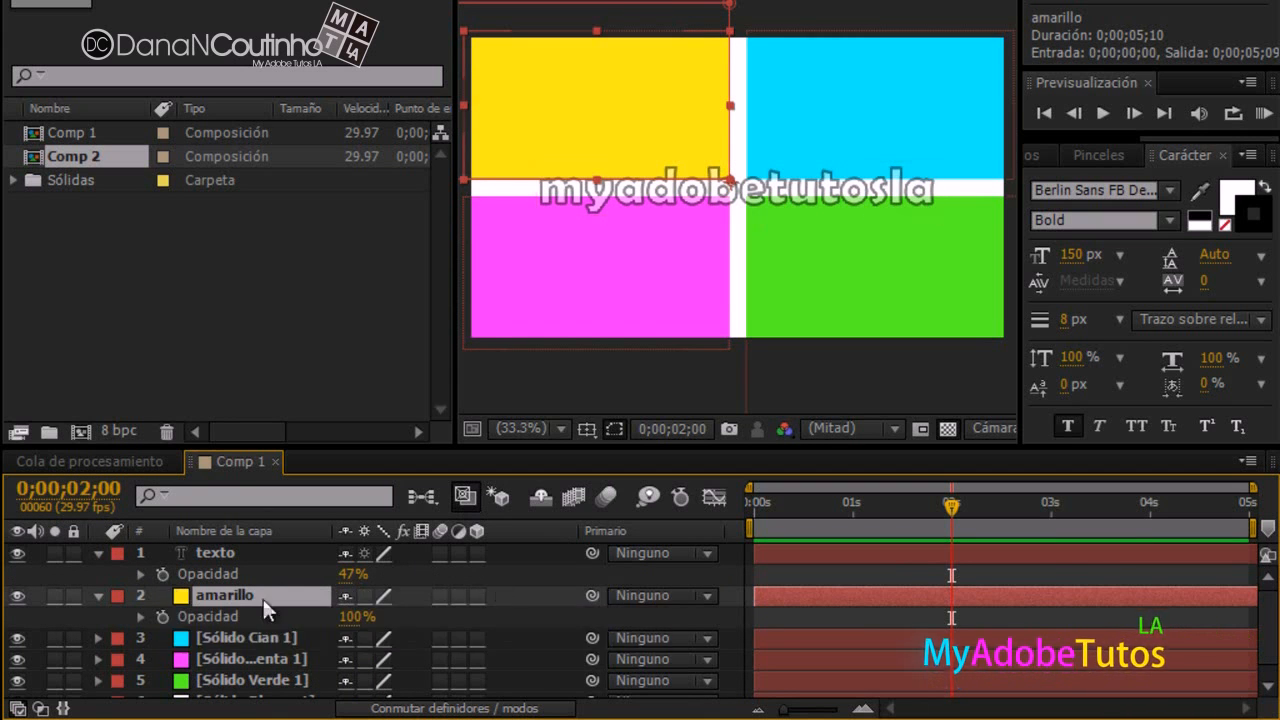
# Add an opacity expression to both the texto layer and the amarillo layer.
pyautogui.click(164, 578)
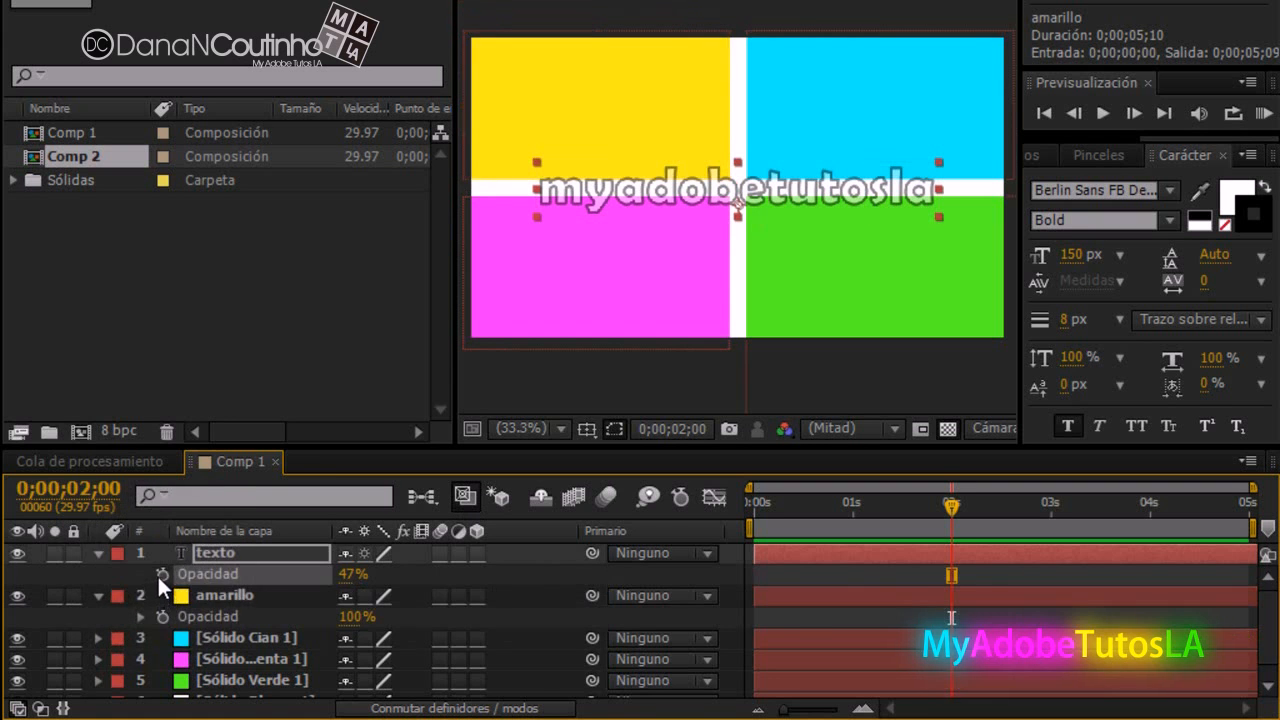
pyautogui.keyDown('alt'); pyautogui.click(160, 575); pyautogui.keyUp('alt')
pyautogui.click(173, 620)
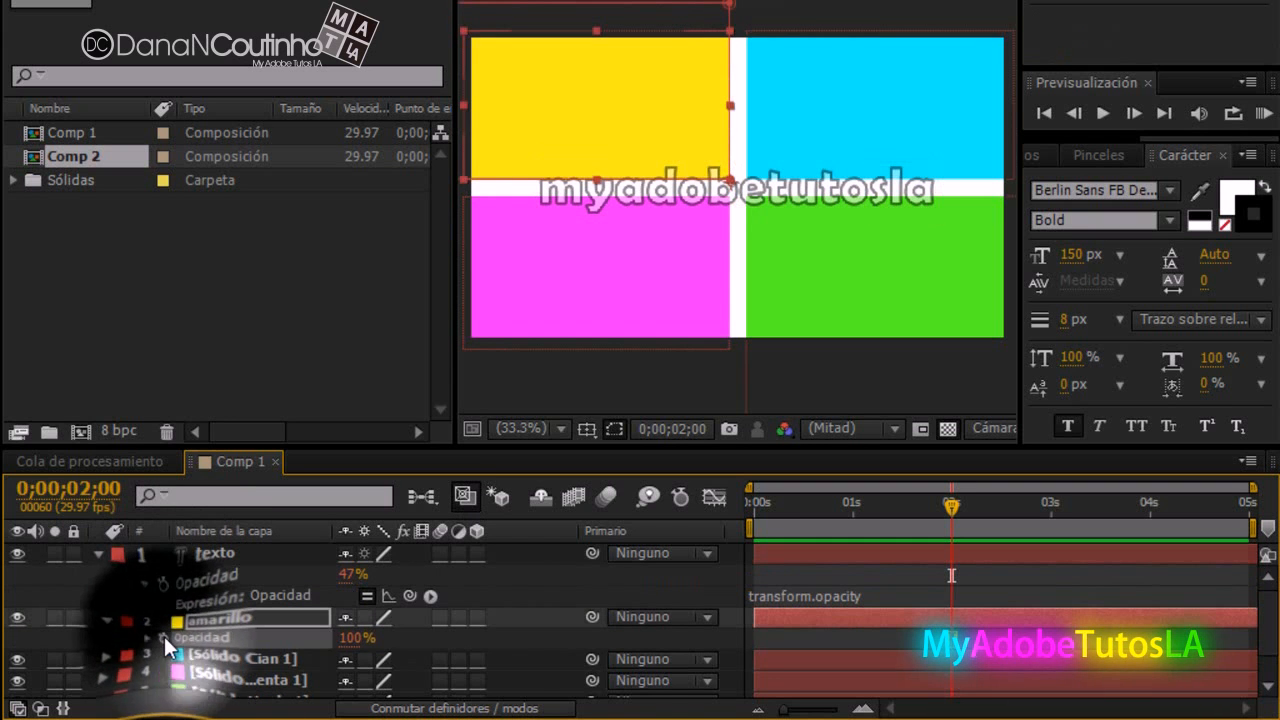
pyautogui.keyDown('alt'); pyautogui.click(164, 636); pyautogui.keyUp('alt')
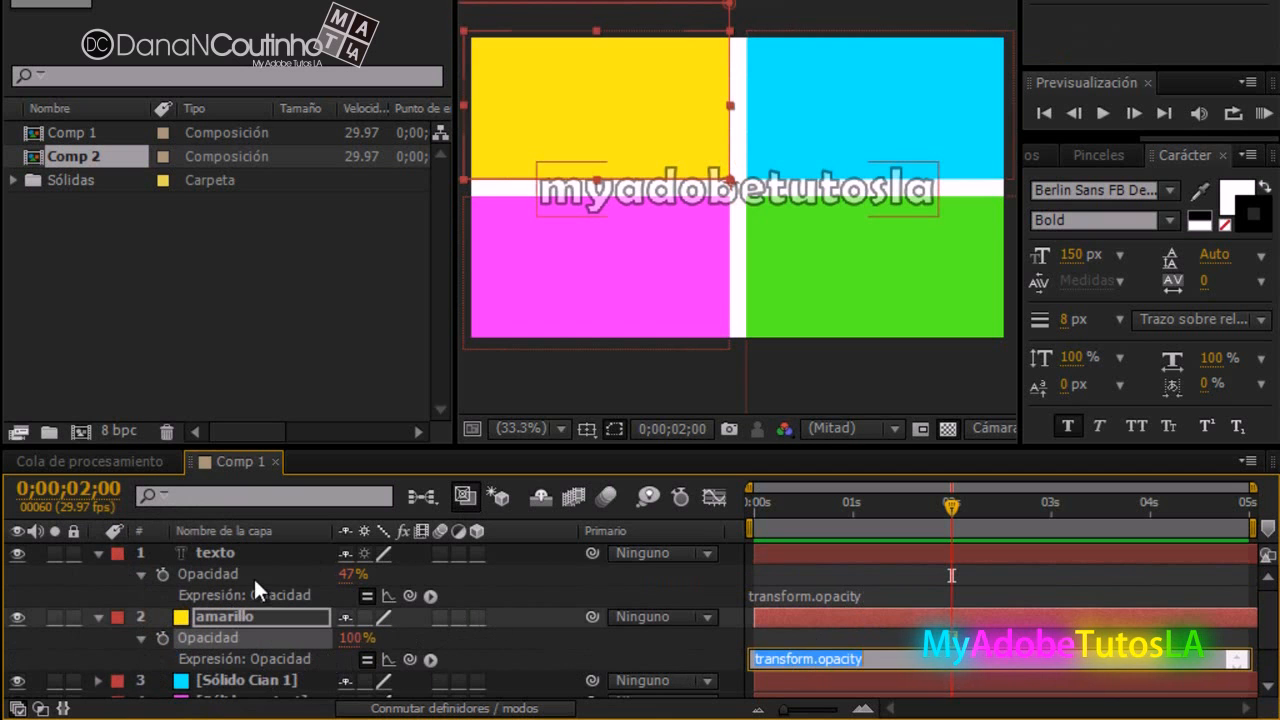
# Link the amarillo layer's opacity expression to the texto layer's opacity, and set the texto opacity to 67%.
pyautogui.moveTo(411, 659); pyautogui.dragTo(211, 571)
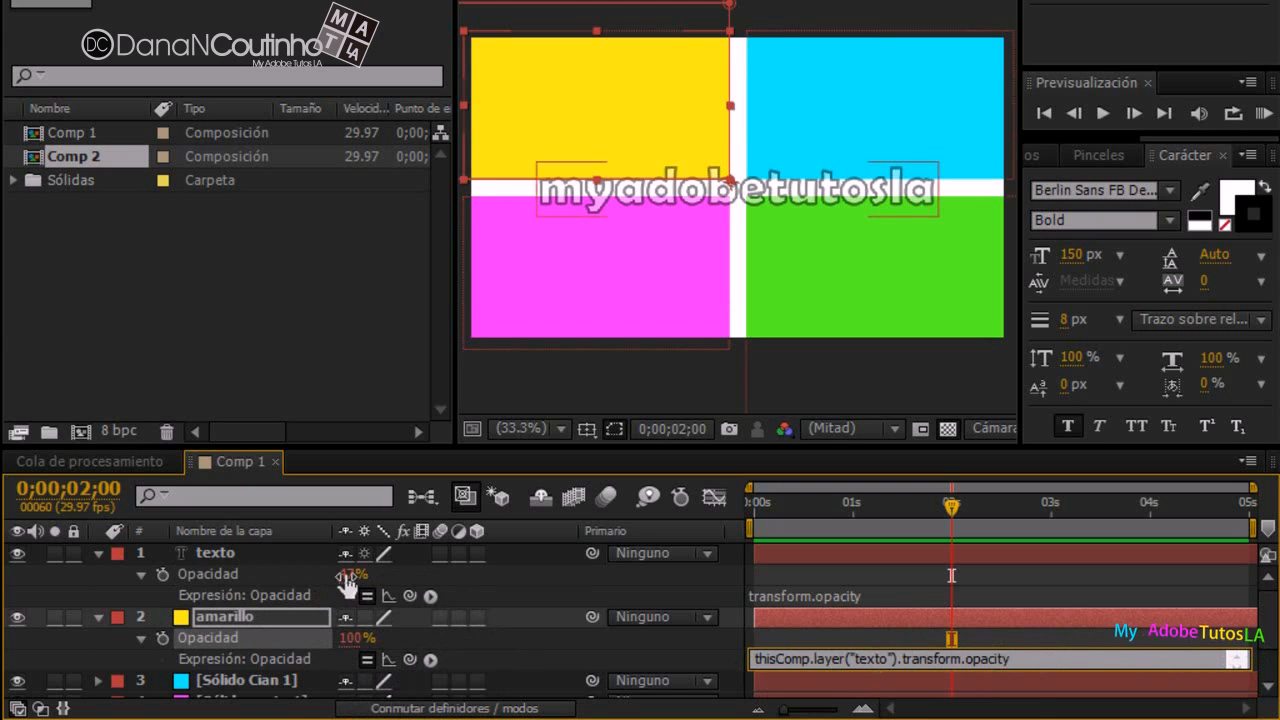
pyautogui.moveTo(347, 580); pyautogui.dragTo(371, 574)
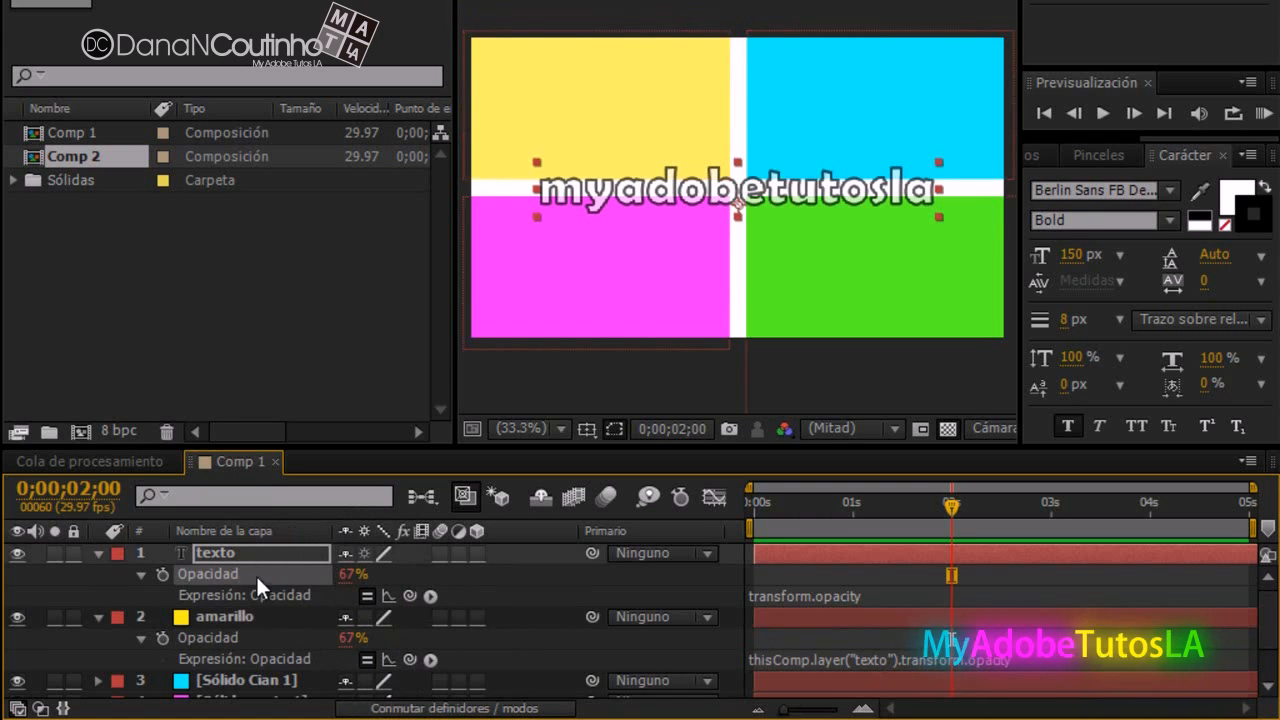
# Remove the opacity expressions from texto and amarillo, and set the texto opacity to 100%, collapsing both layers' properties.
pyautogui.keyDown('alt'); pyautogui.click(163, 575); pyautogui.keyUp('alt')
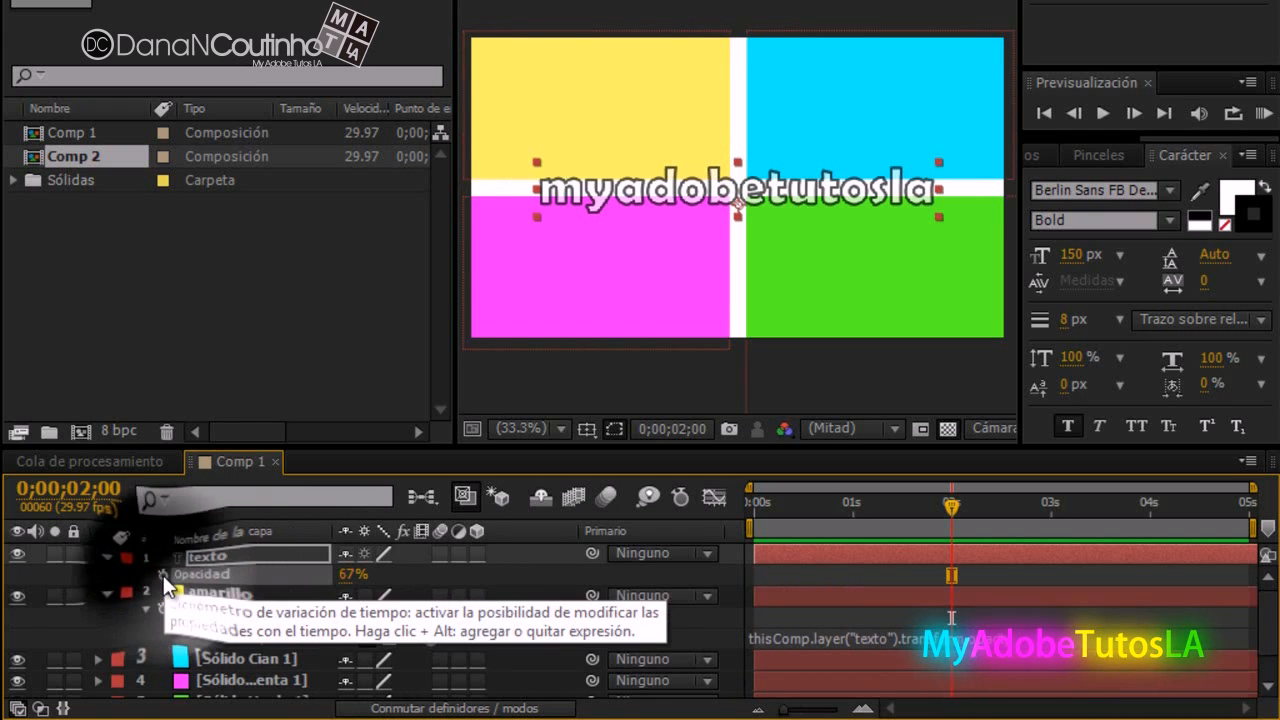
pyautogui.keyDown('alt'); pyautogui.click(164, 616); pyautogui.keyUp('alt')
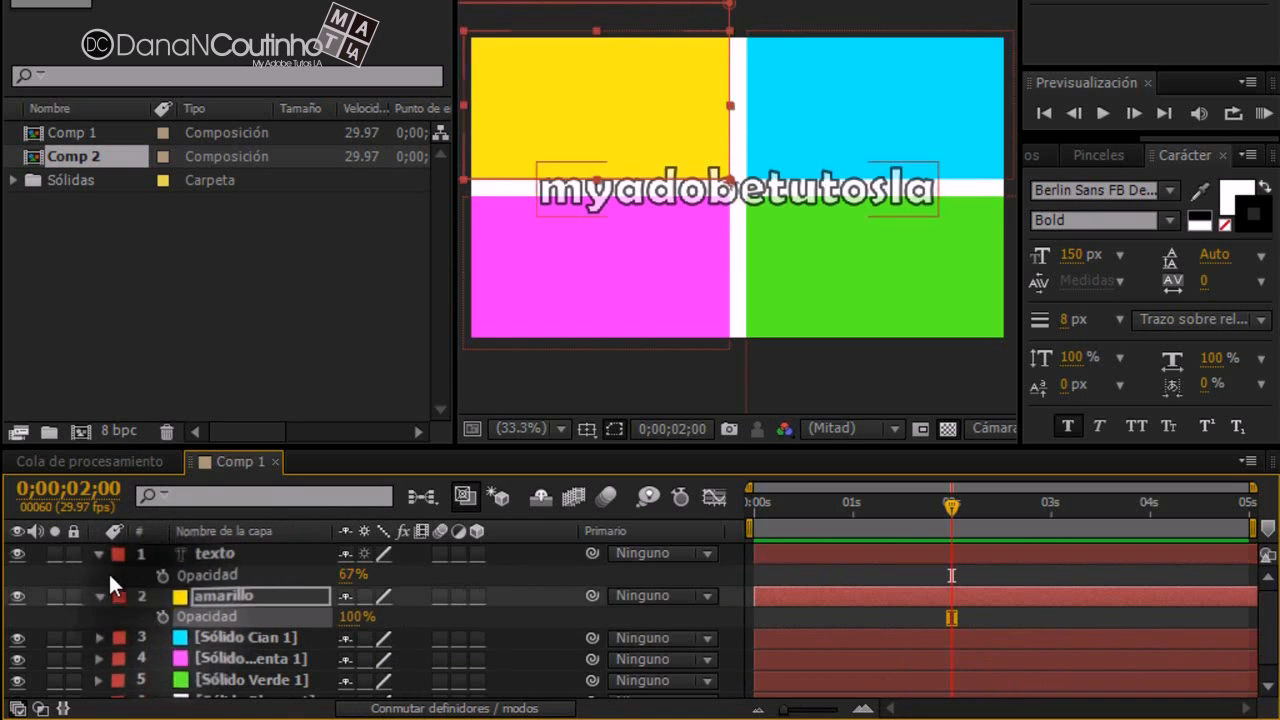
pyautogui.hotkey('ctrl', 'shift', 'a')
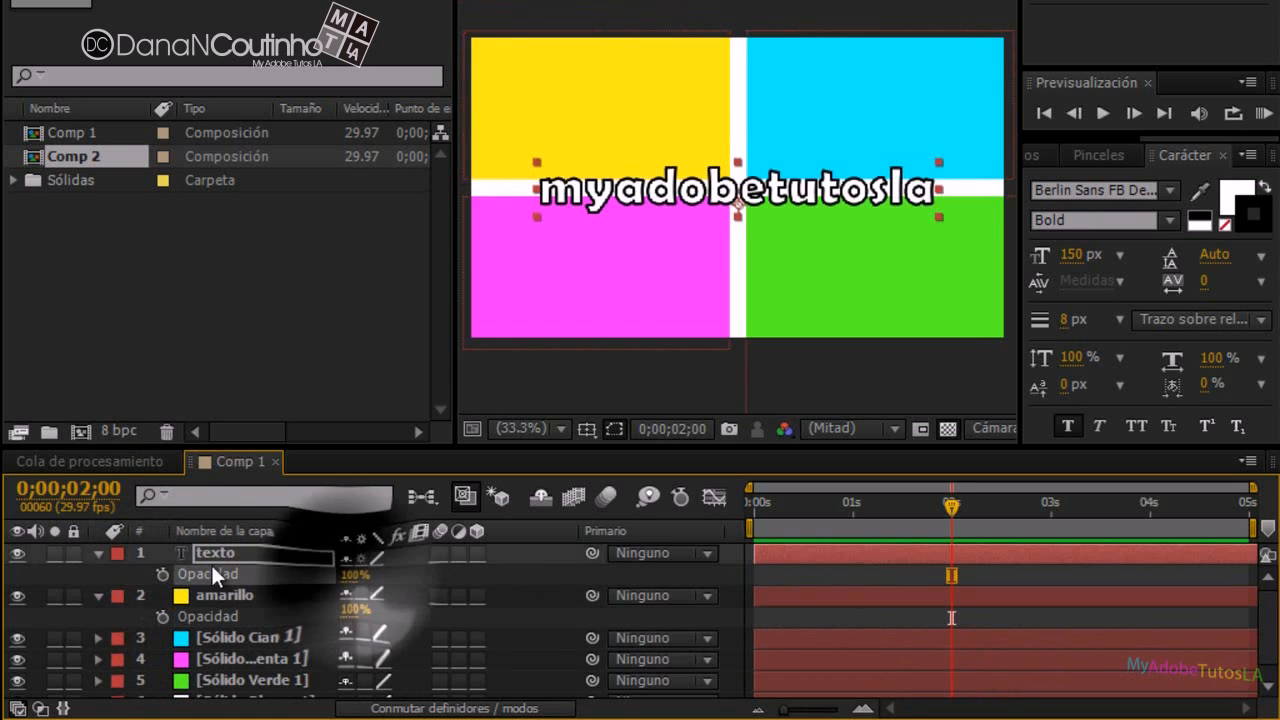
pyautogui.click(97, 553)
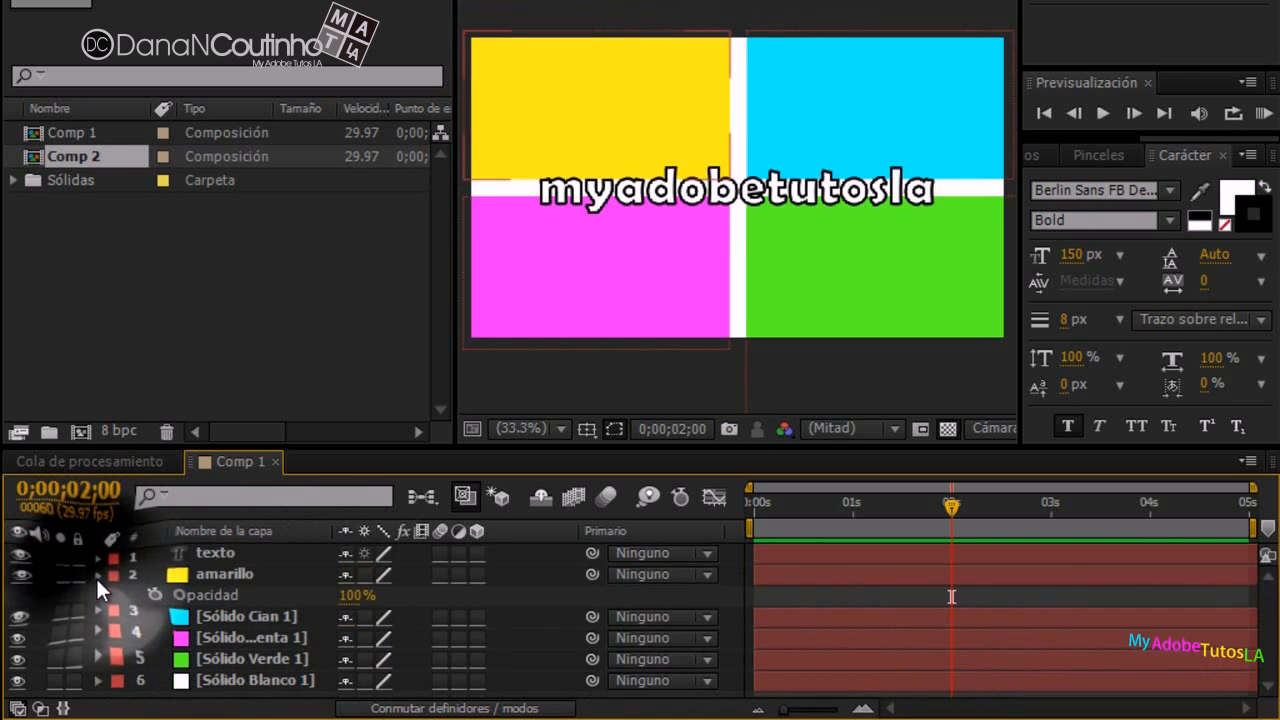
pyautogui.click(96, 575)
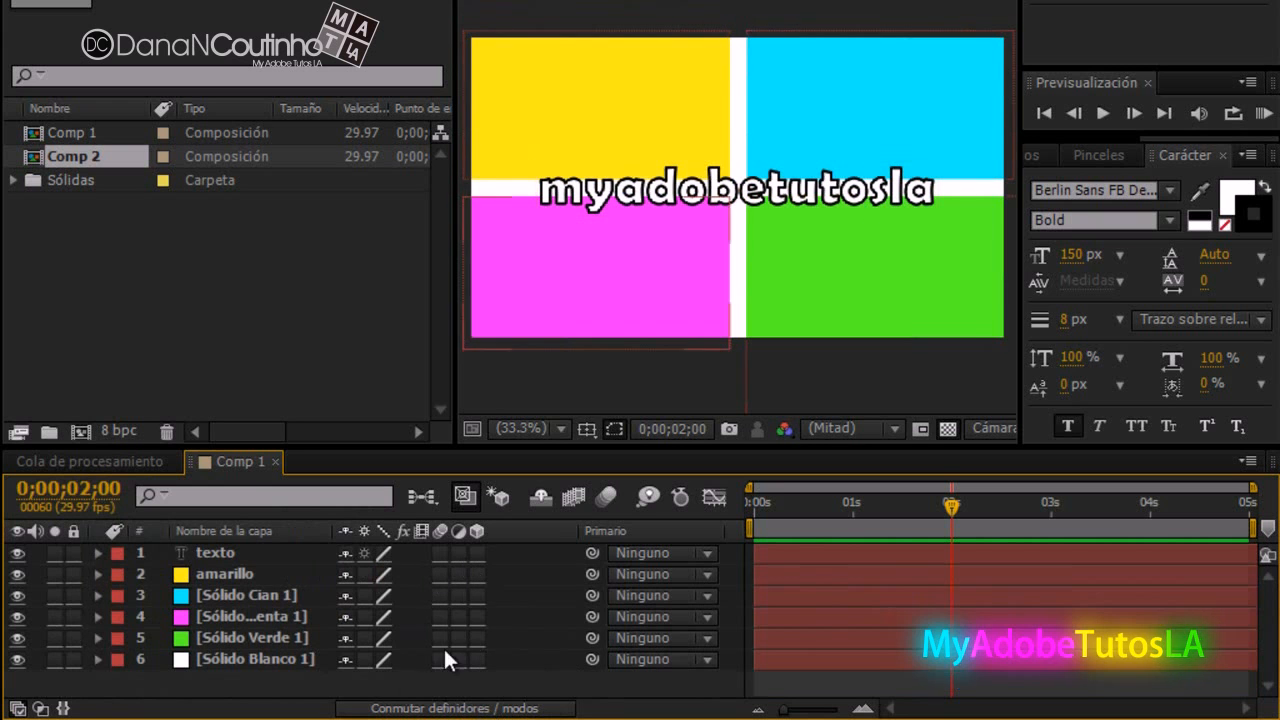
# Select the texto layer and expand its properties down to the contents of the Texto group.
pyautogui.click(218, 550)
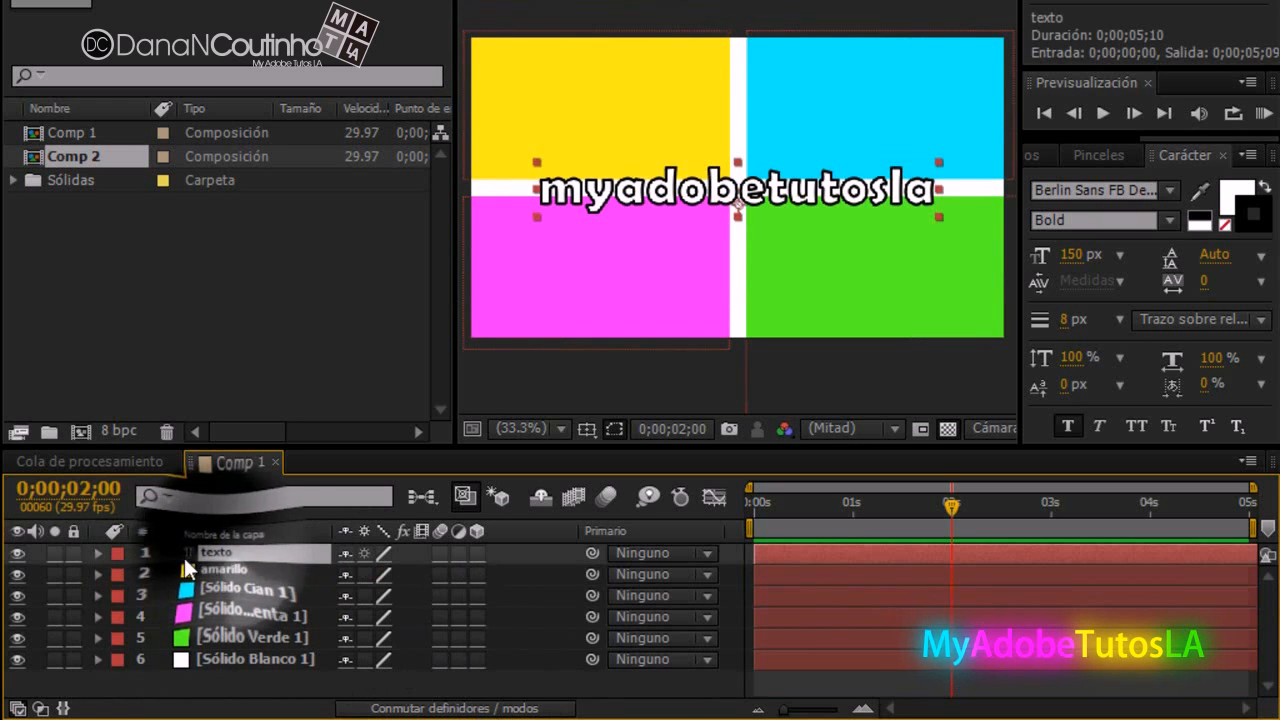
pyautogui.click(98, 553)
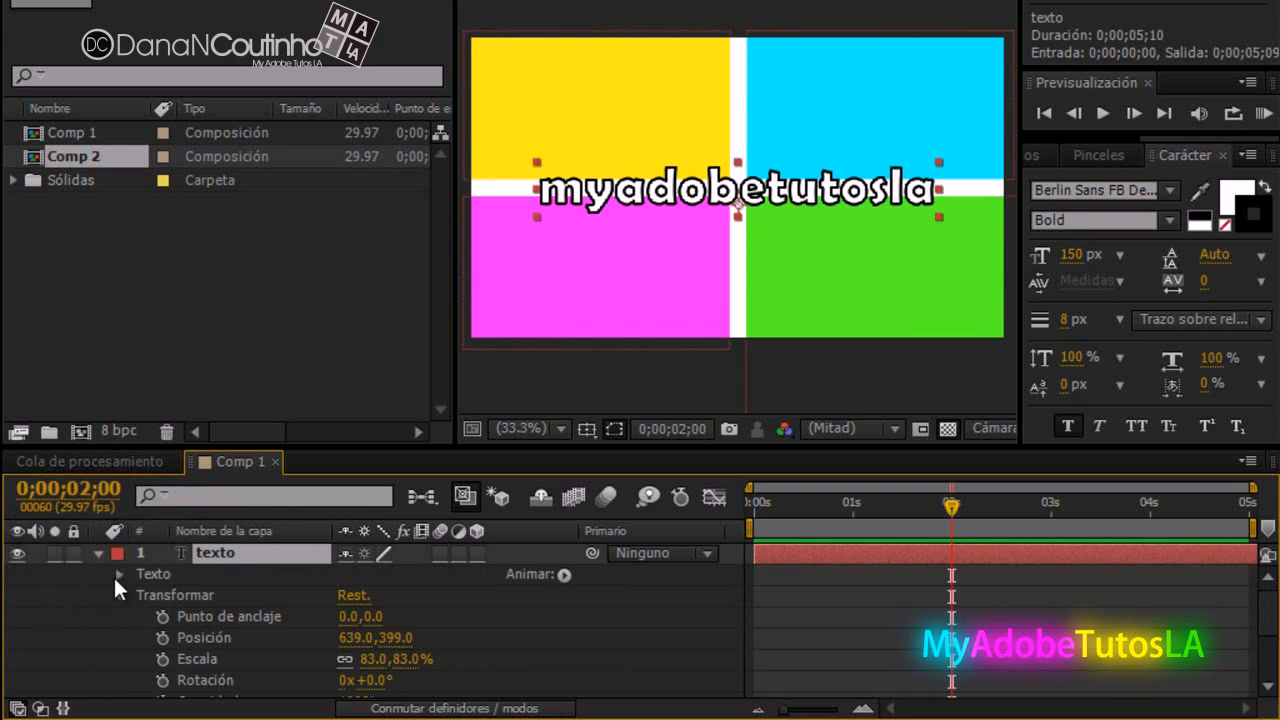
pyautogui.click(118, 575)
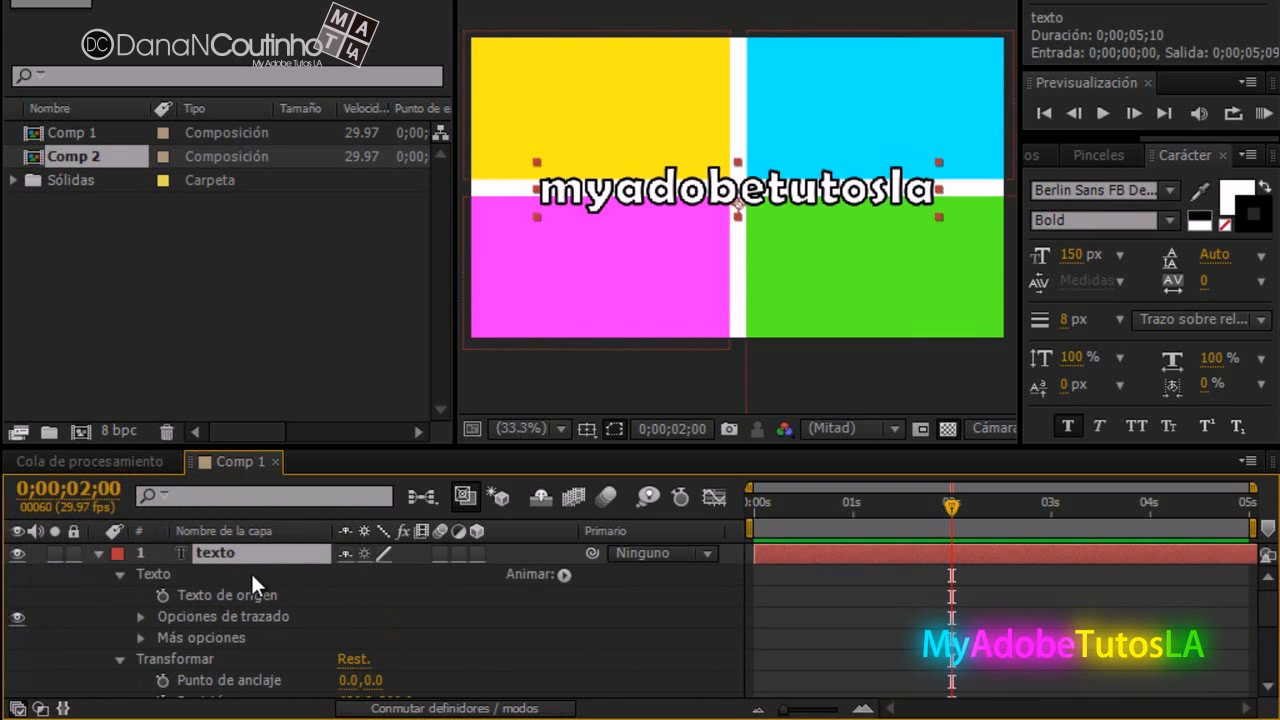
# Expand the Máscaras group of the amarillo layer to view its mask.
pyautogui.scroll(-3, 253, 571)
pyautogui.click(98, 655)
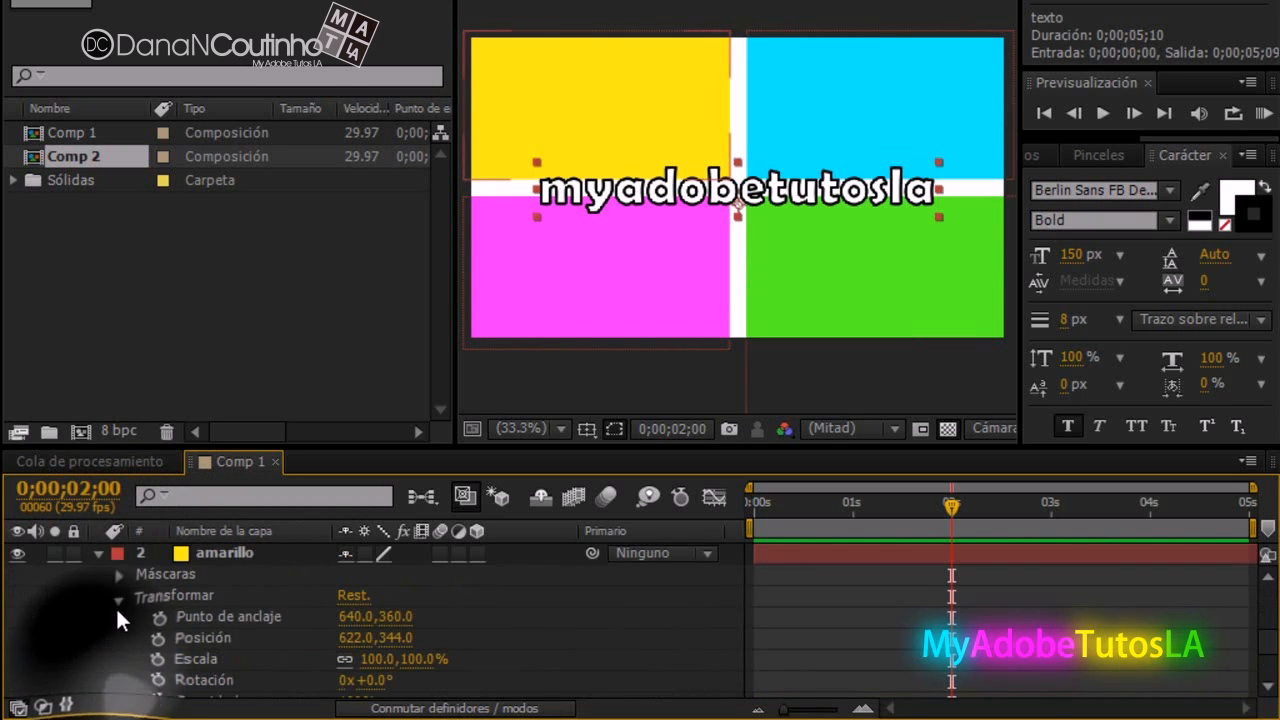
pyautogui.click(117, 573)
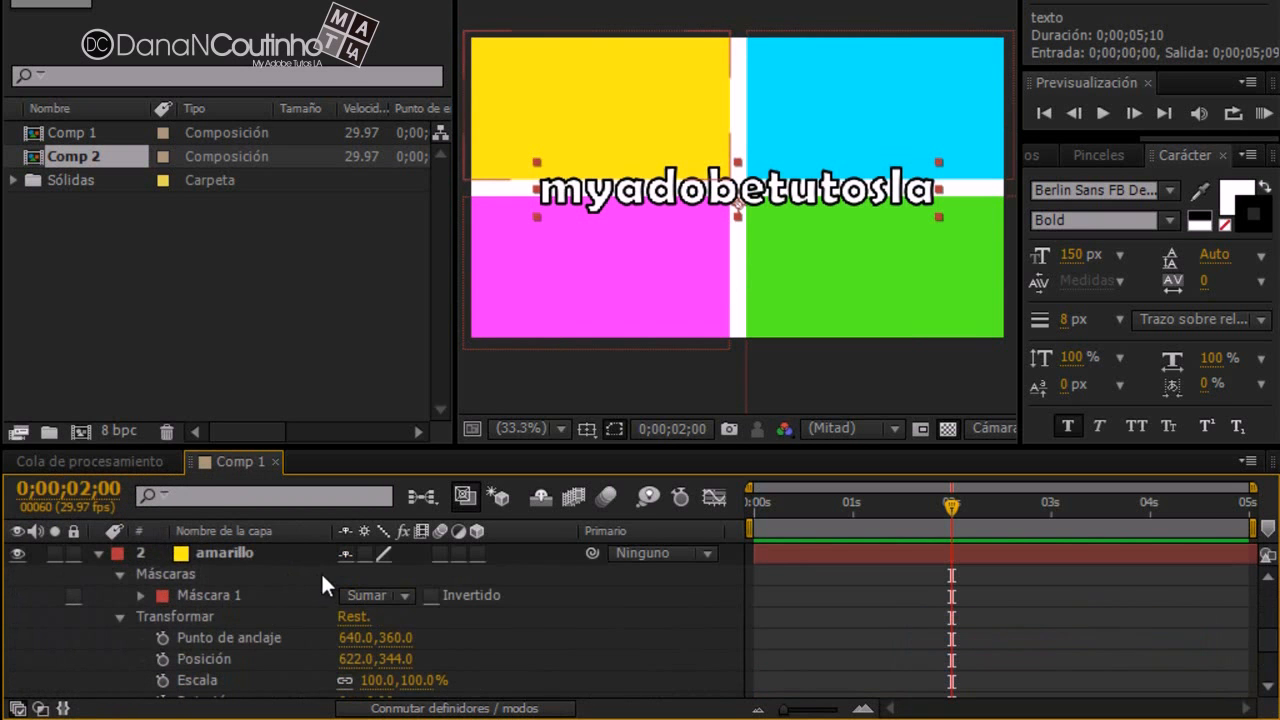
# Collapse the properties of the texto and amarillo layers and leave no layer selected.
pyautogui.scroll(5, 263, 585)
pyautogui.click(96, 553)
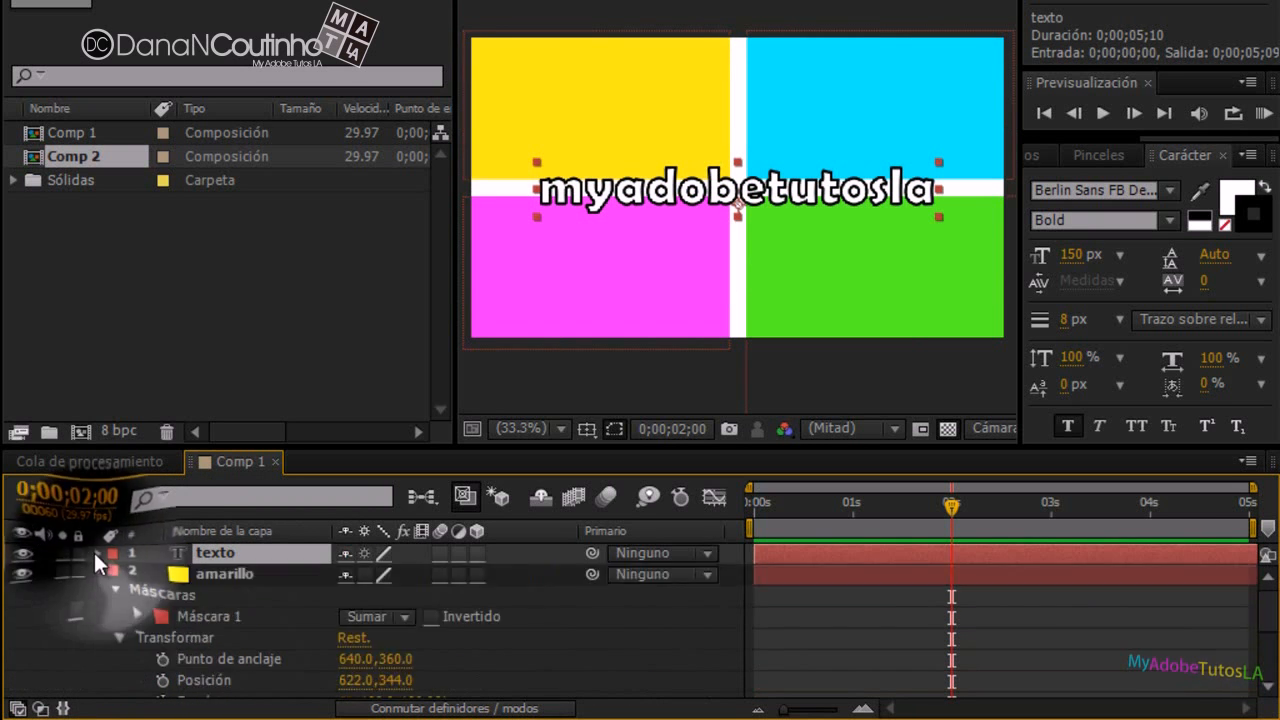
pyautogui.click(99, 573)
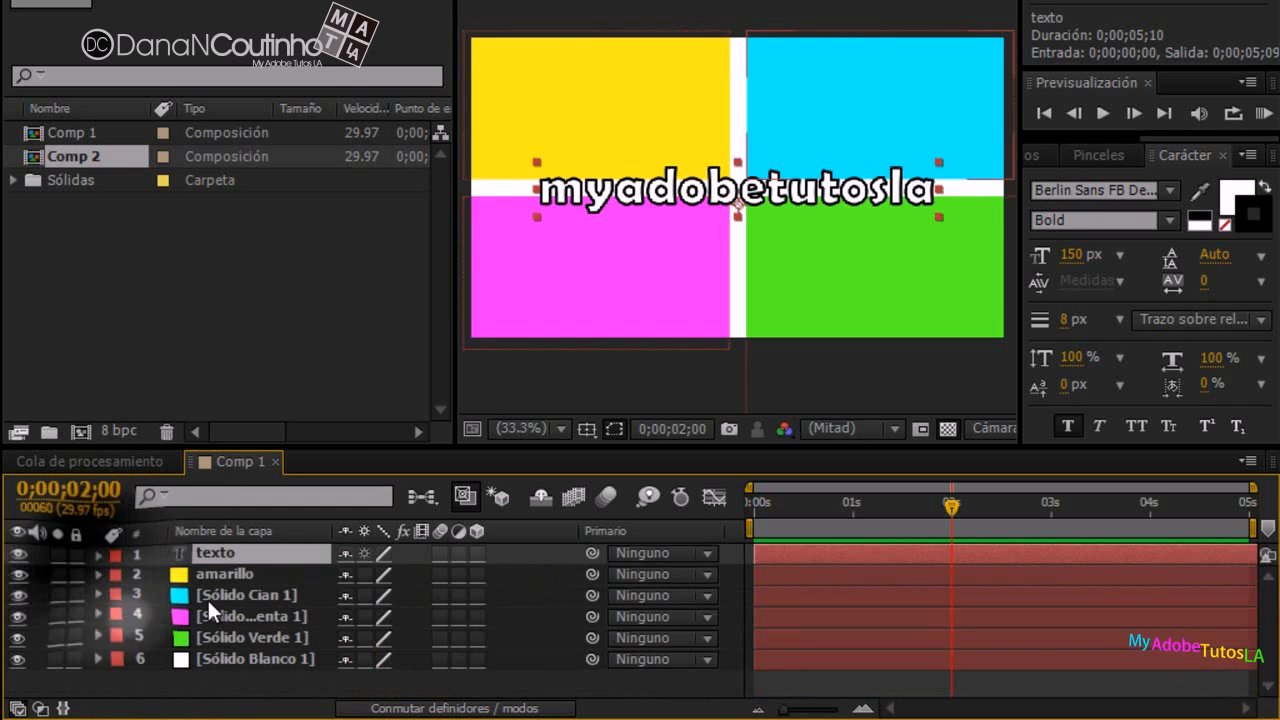
pyautogui.click(214, 660)
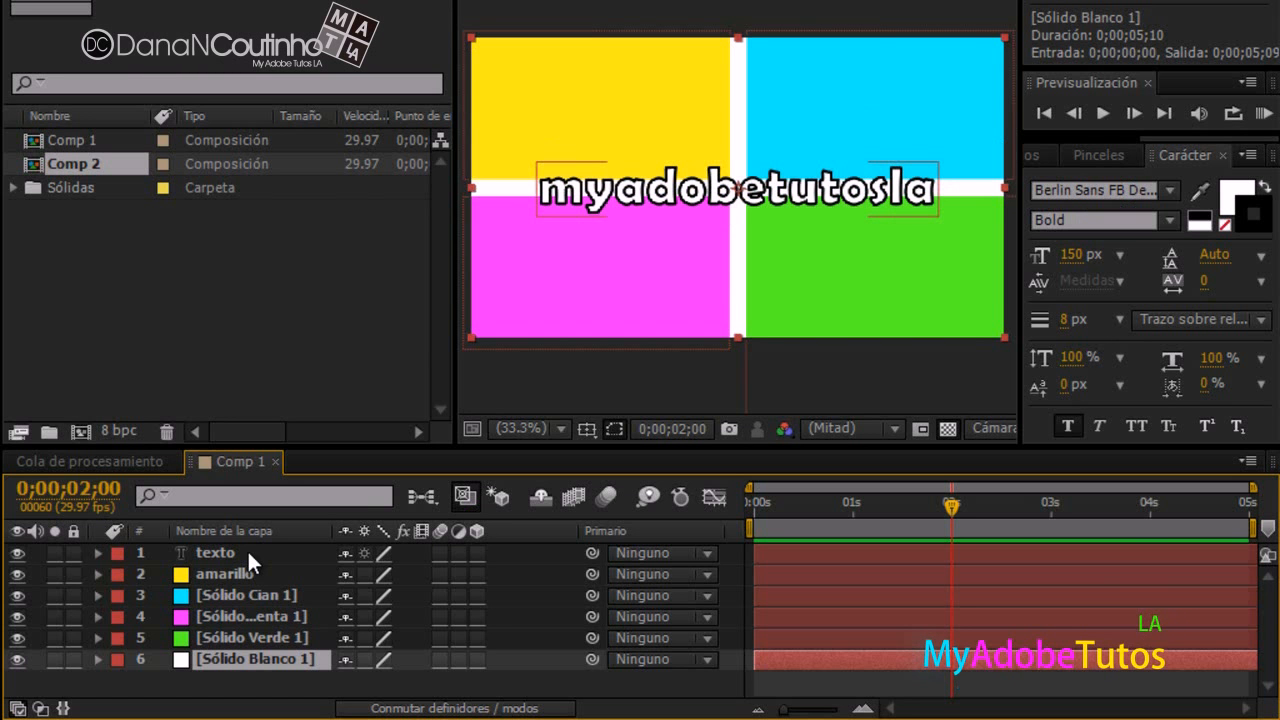
pyautogui.click(316, 672)
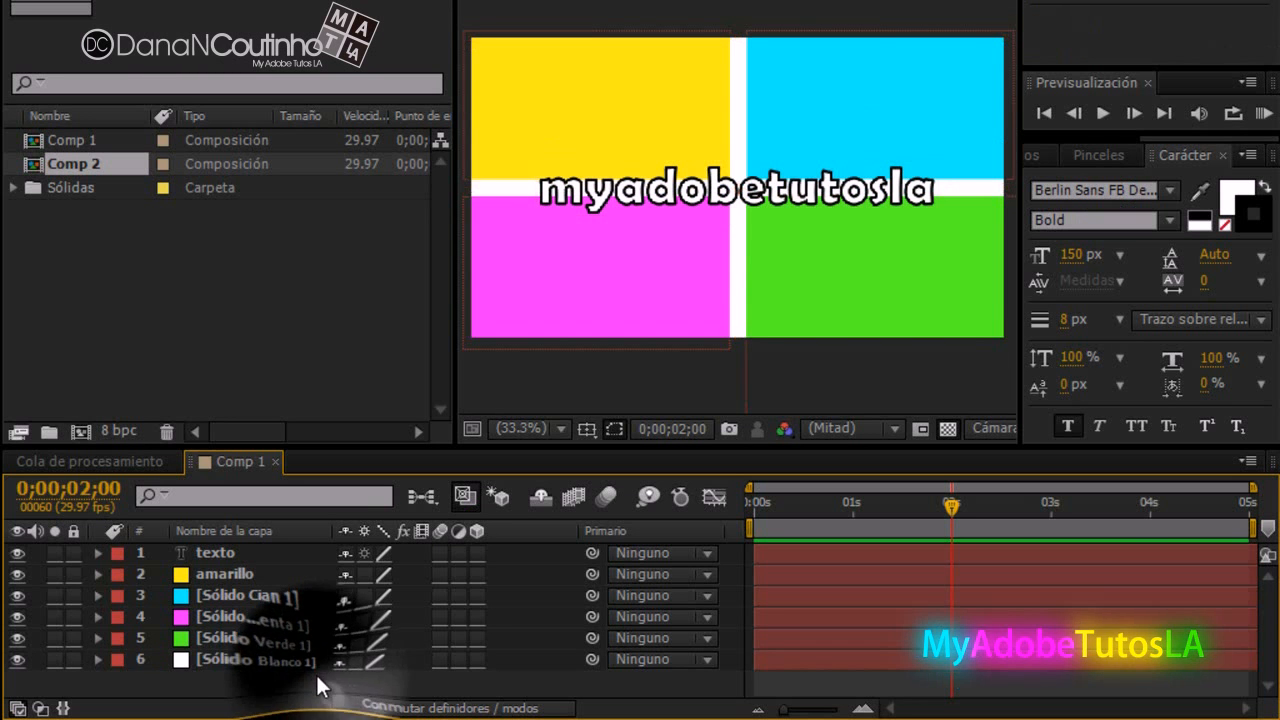
# Show the blend mode and track matte columns, and move the texto layer up to about 639, 228 in the composition.
pyautogui.click(478, 711)
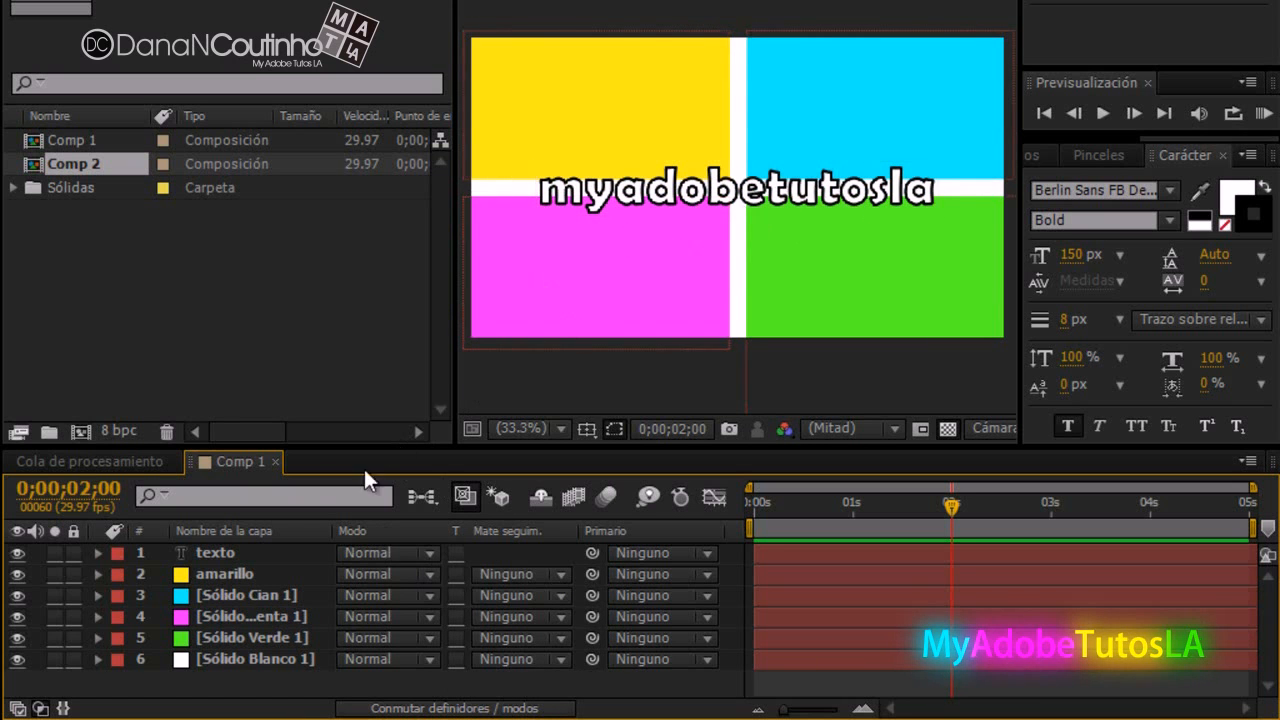
pyautogui.click(237, 550)
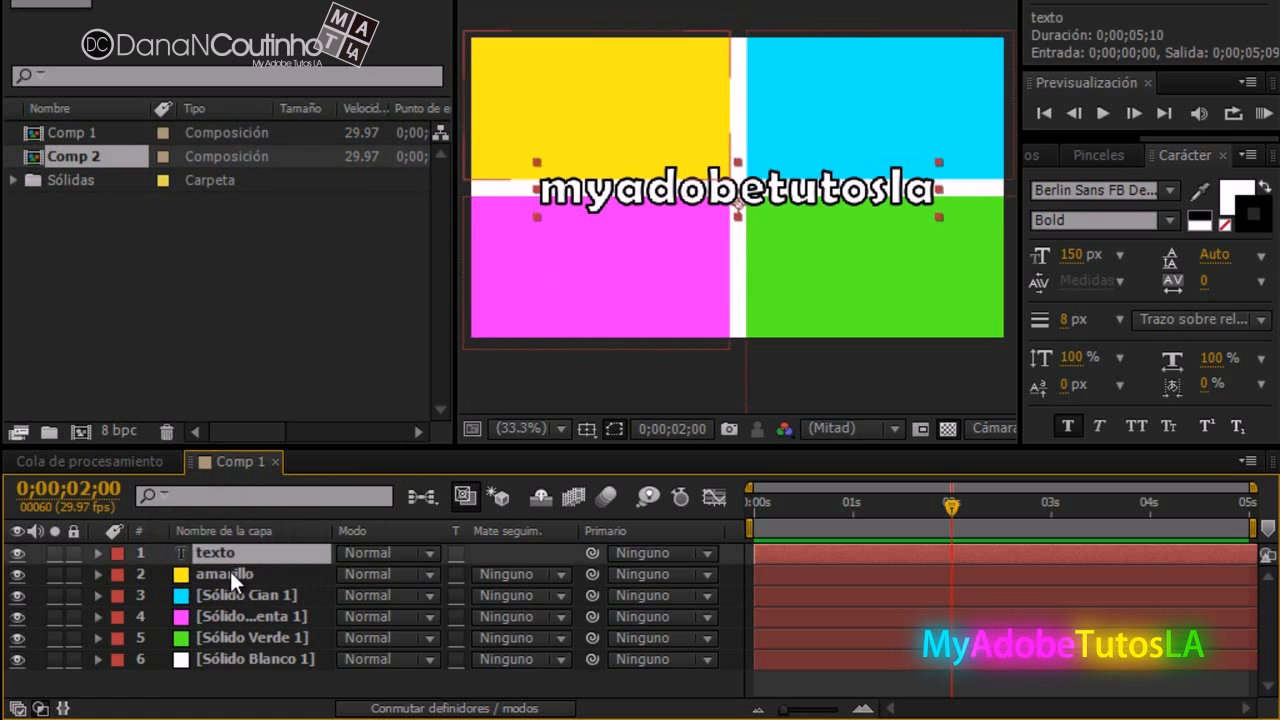
pyautogui.click(230, 571)
pyautogui.click(231, 556)
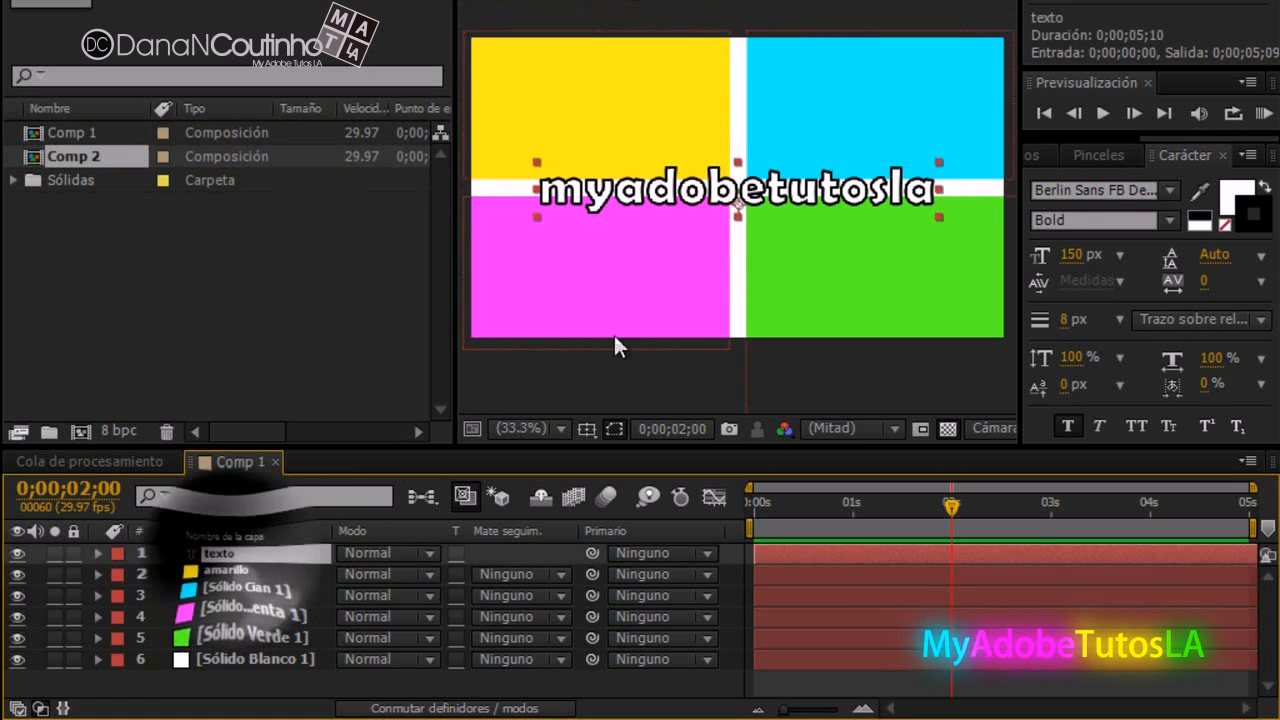
pyautogui.moveTo(773, 190); pyautogui.dragTo(756, 138)
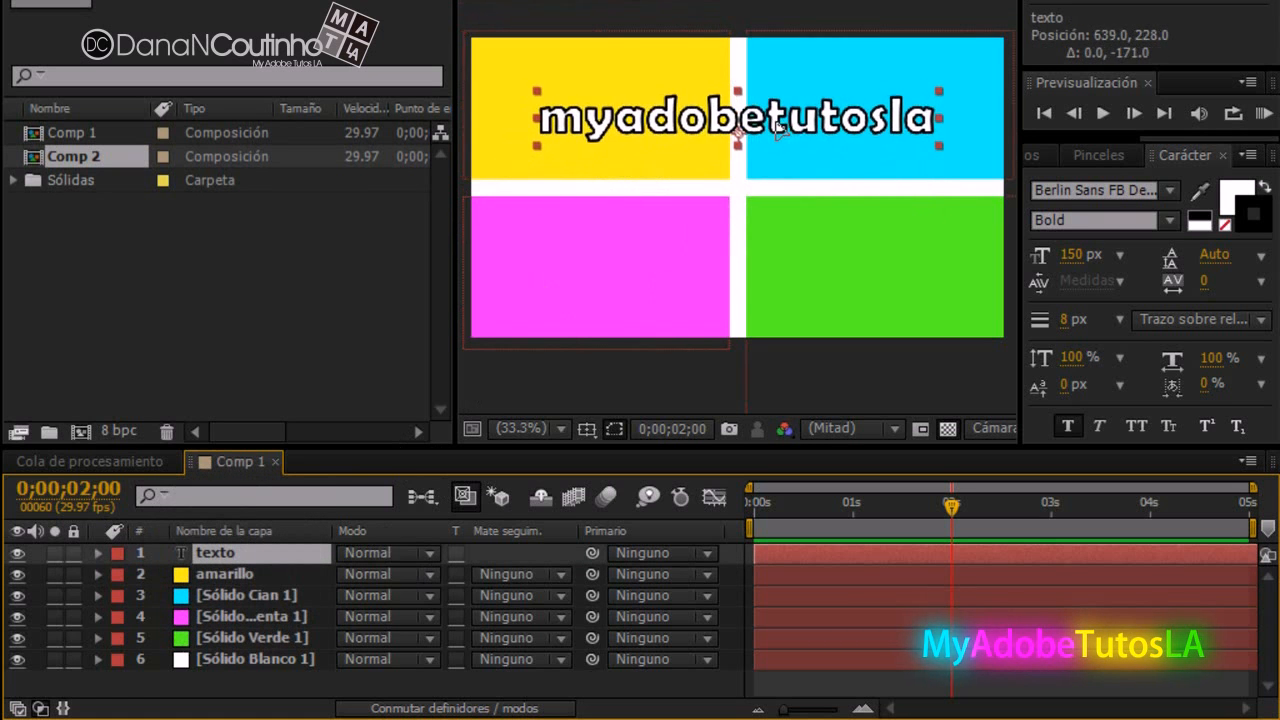
# Set the texto layer's blend mode to Oscurecer and move the text down to about 633, 396.
pyautogui.click(366, 552)
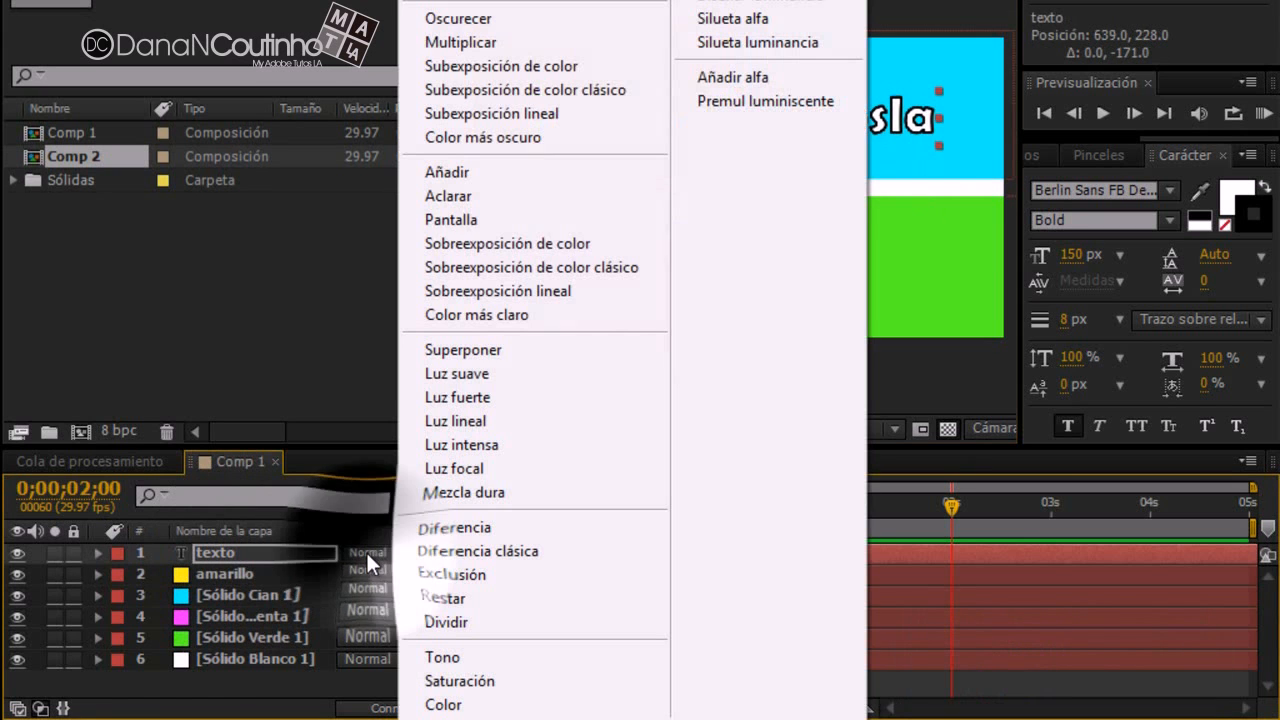
pyautogui.click(460, 19)
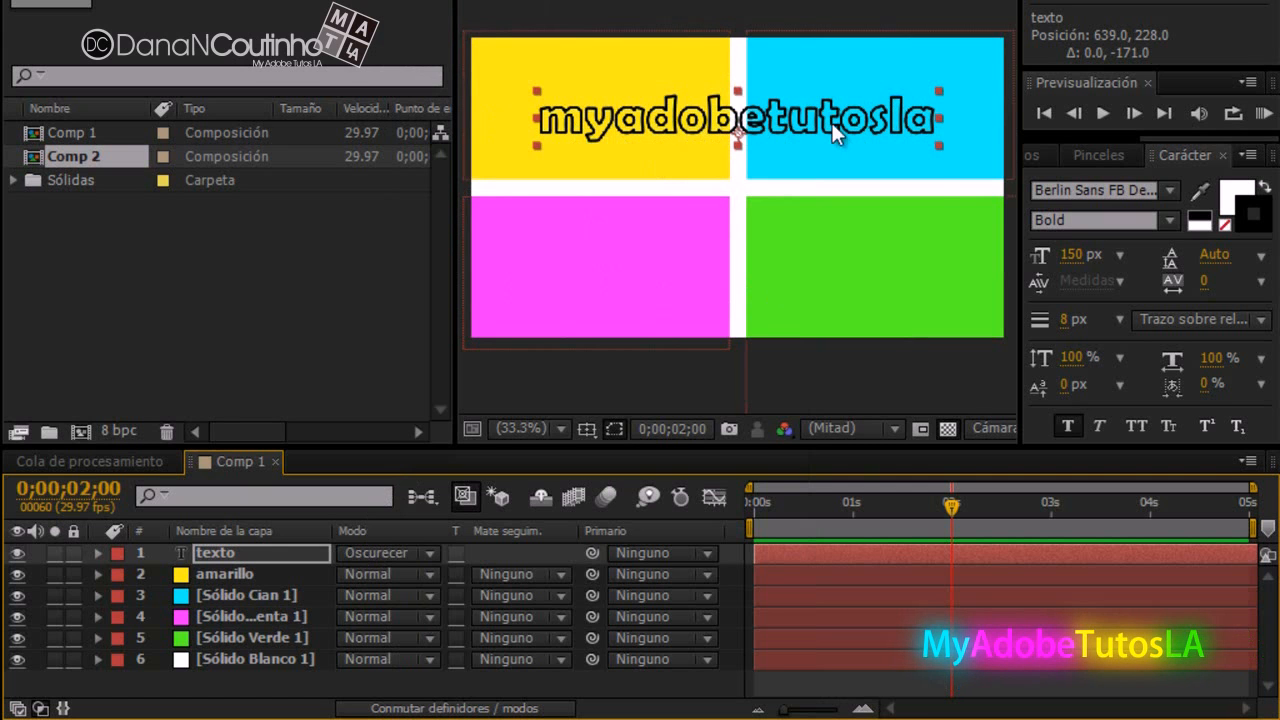
pyautogui.moveTo(781, 119); pyautogui.dragTo(799, 146)
pyautogui.moveTo(826, 192); pyautogui.dragTo(784, 202)
# Change the texto layer's blend mode to Añadir and move the text up to about 642, 252.
pyautogui.click(365, 550)
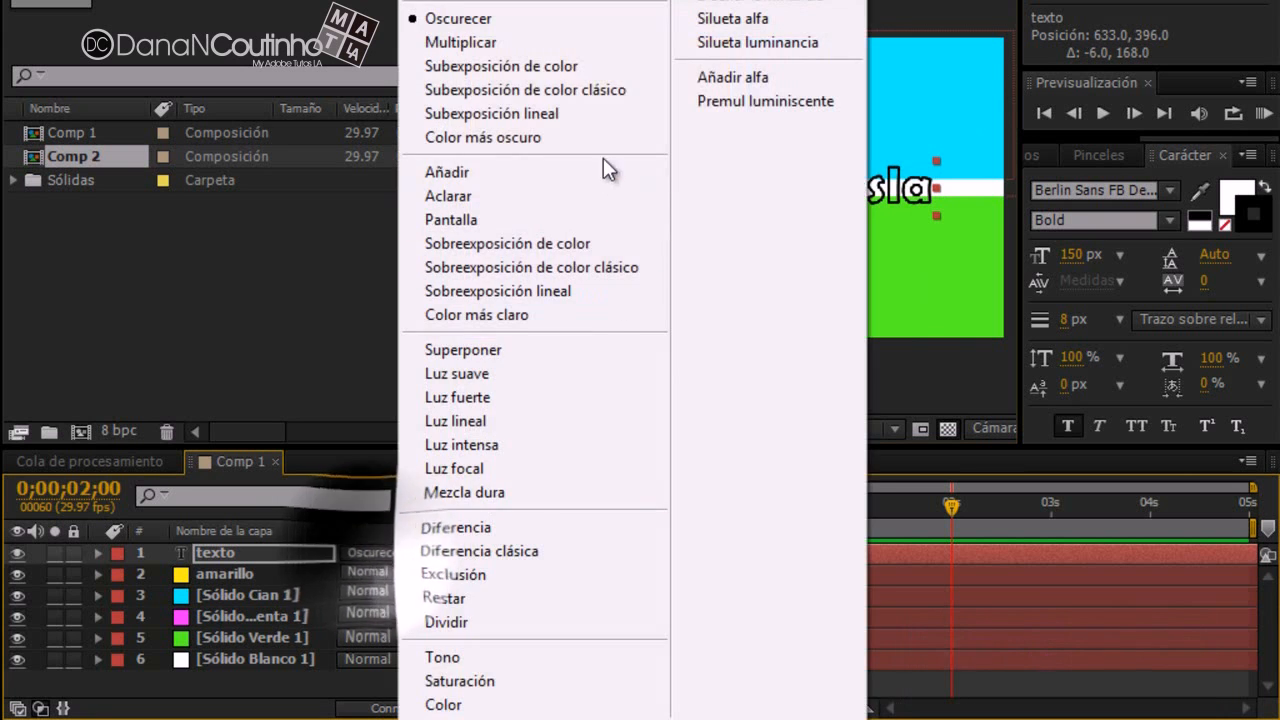
pyautogui.click(575, 176)
pyautogui.moveTo(767, 190); pyautogui.dragTo(800, 138)
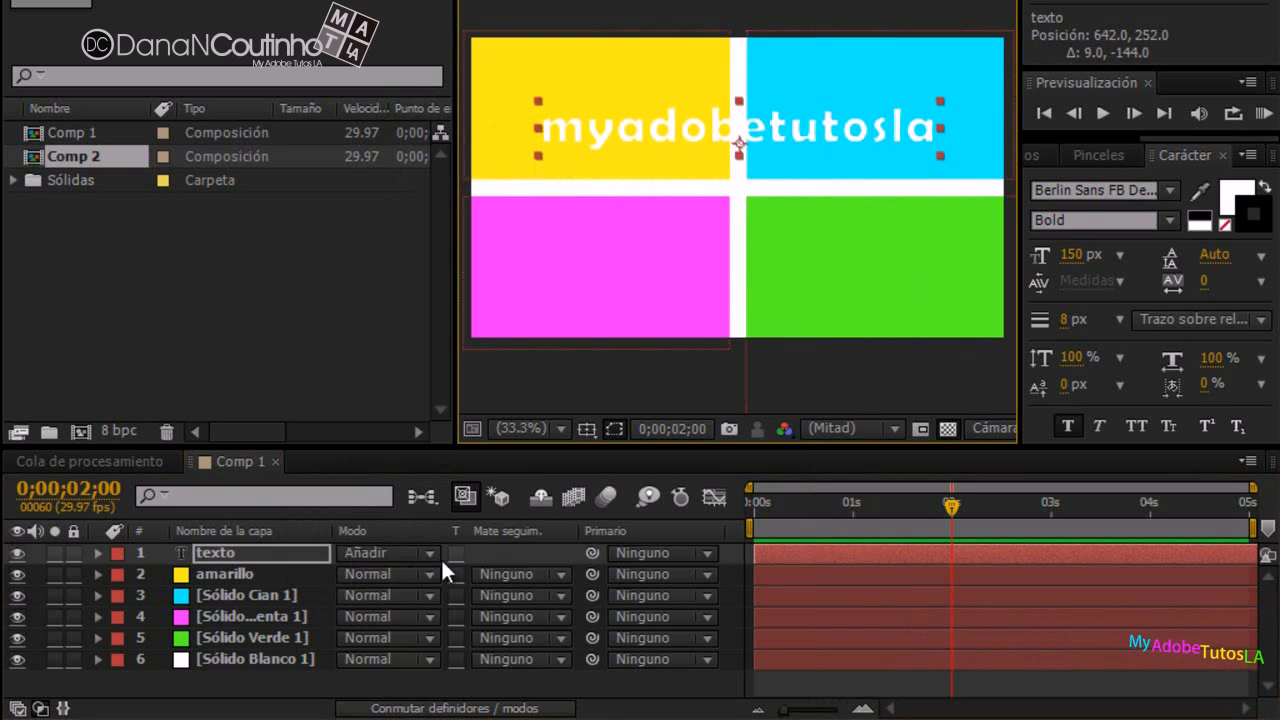
# Change the texto layer's blend mode to Superponer and shift the text to about 633, 264.
pyautogui.click(380, 553)
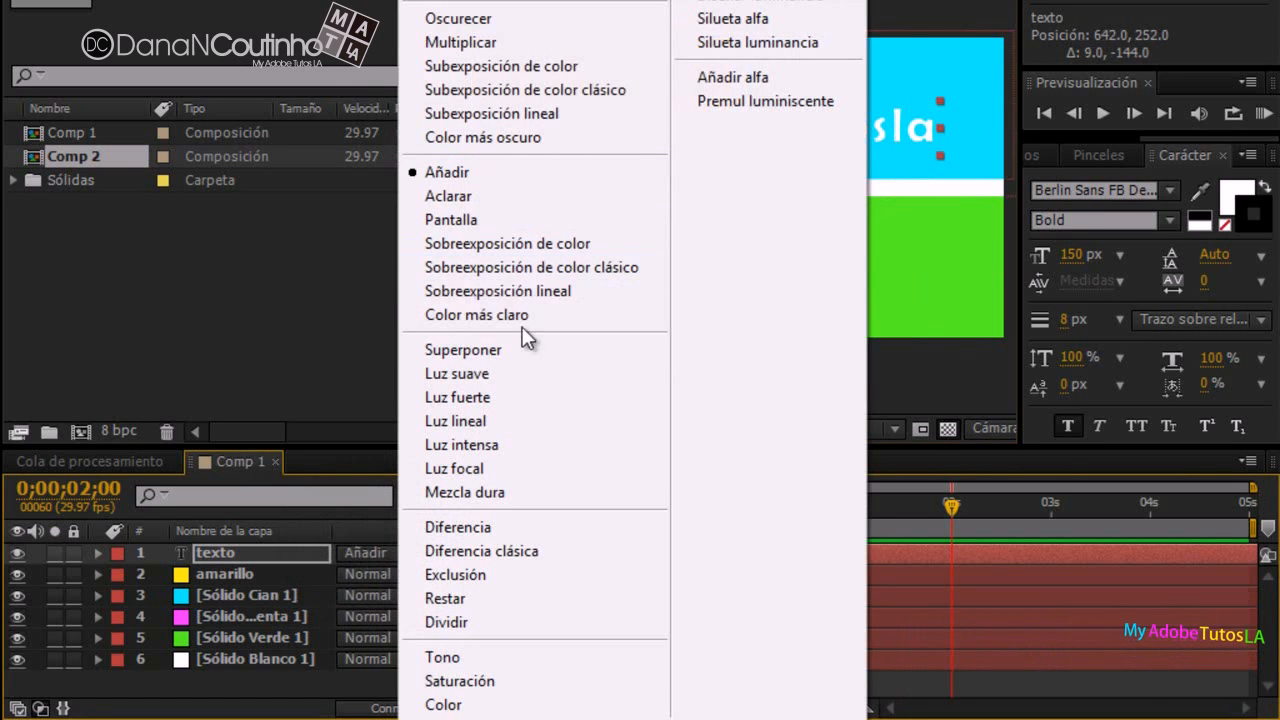
pyautogui.click(499, 350)
pyautogui.moveTo(845, 152)
pyautogui.mouseDown()
pyautogui.moveTo(846, 197)
pyautogui.moveTo(843, 141)
pyautogui.mouseUp()
# Change the texto layer's blend mode to Añadir alfa and move the text down to about 636, 420.
pyautogui.click(378, 554)
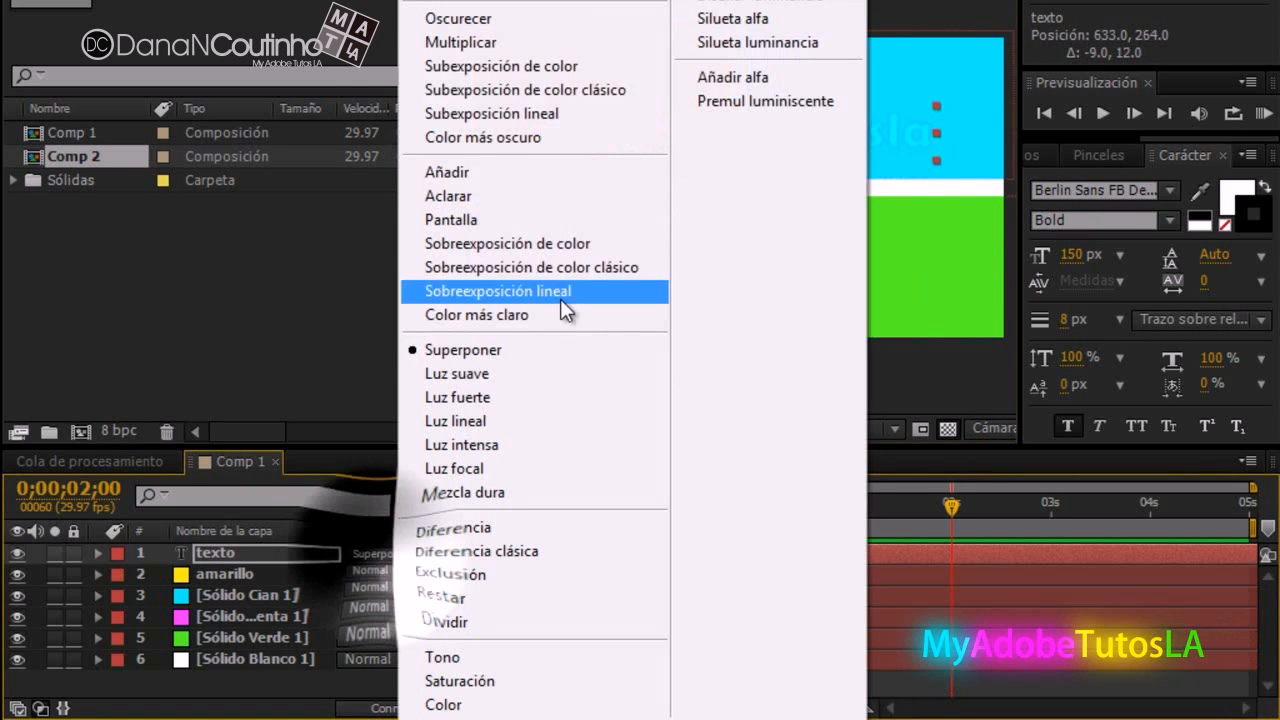
pyautogui.click(738, 77)
pyautogui.moveTo(792, 164); pyautogui.dragTo(797, 234)
# Return the texto layer's blend mode to Normal and move the text up to about 639, 288.
pyautogui.click(380, 554)
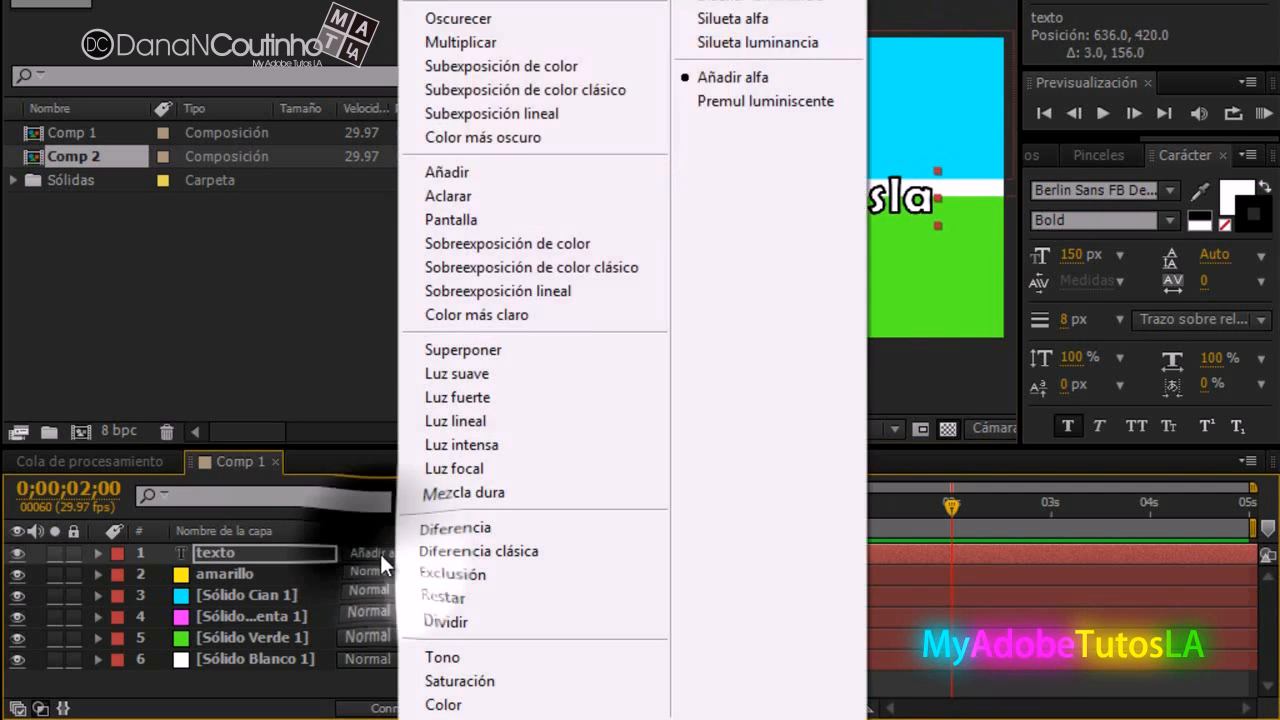
pyautogui.click(478, 0)
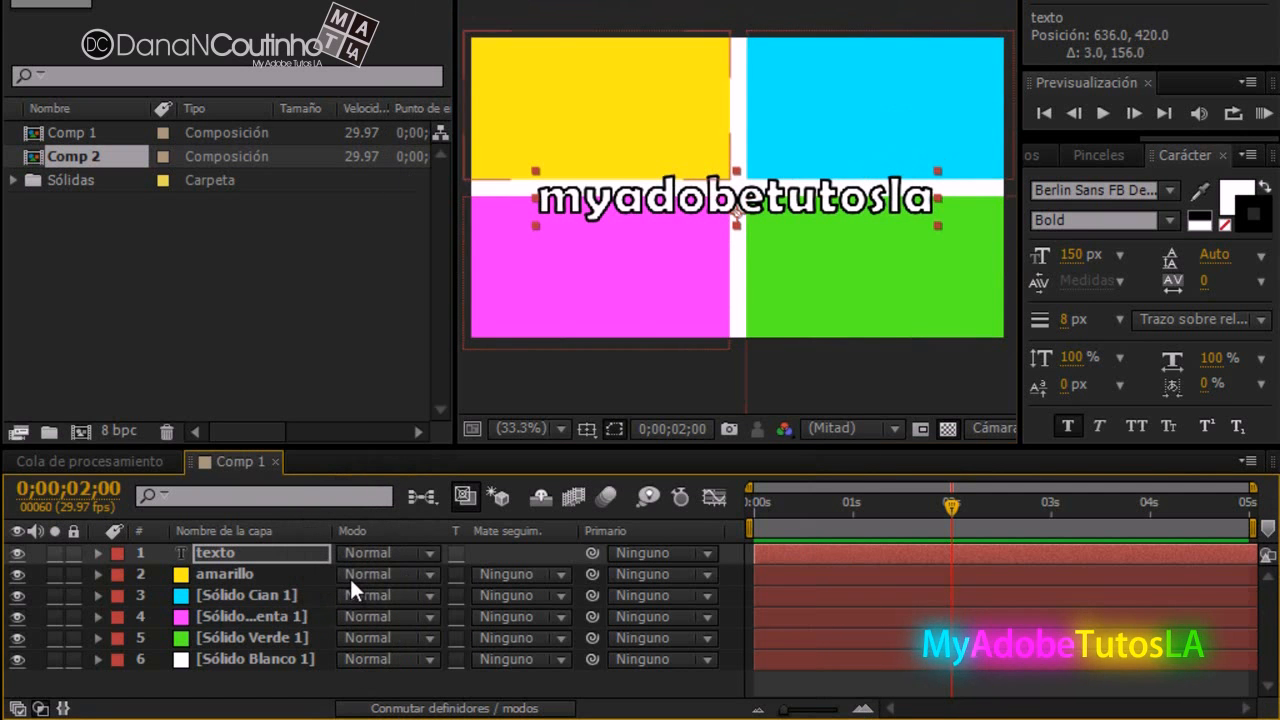
pyautogui.moveTo(813, 198); pyautogui.dragTo(815, 140)
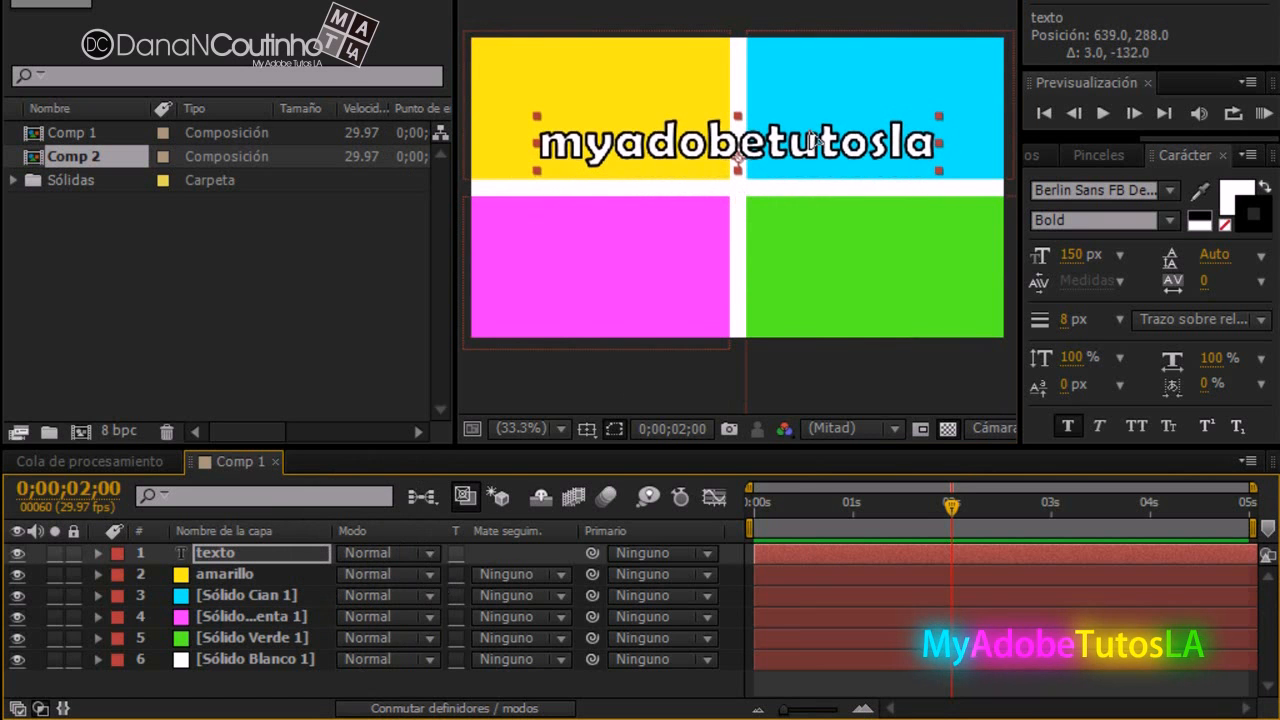
# Apply the alpha matte "texto" to the amarillo layer and move the text to about 567, 240 over the yellow area.
pyautogui.click(506, 568)
pyautogui.click(538, 468)
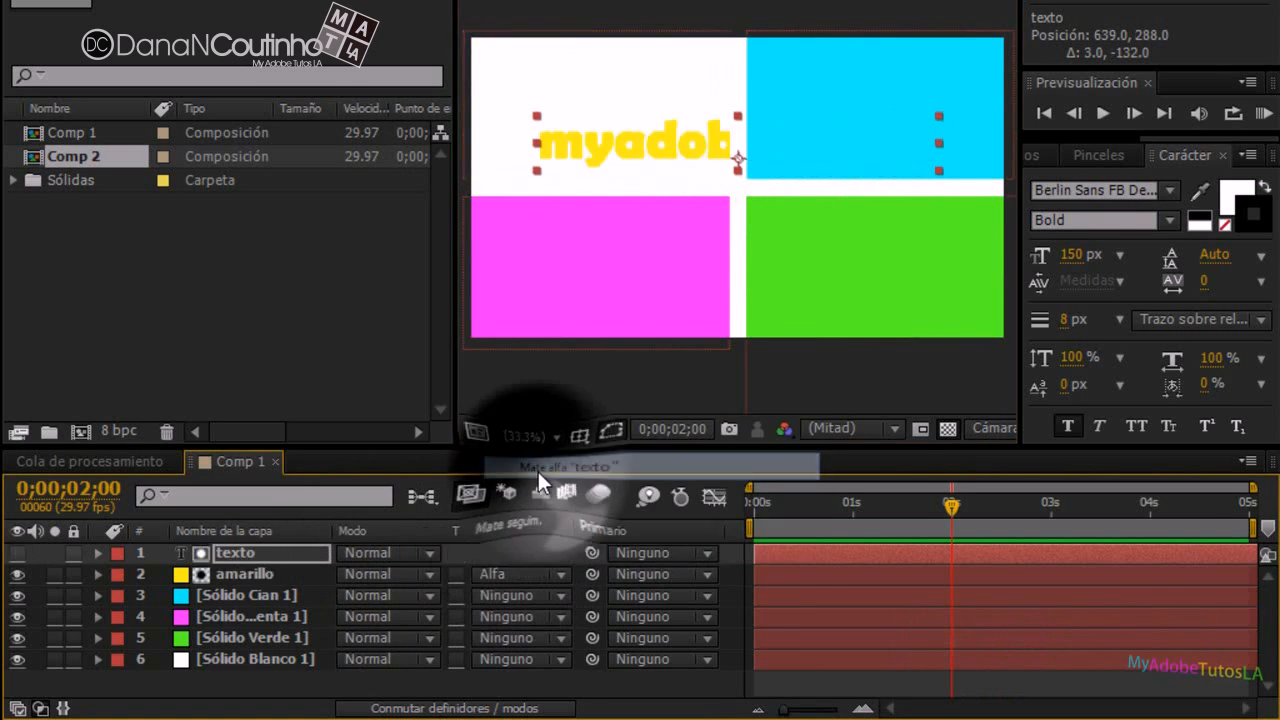
pyautogui.moveTo(675, 148); pyautogui.dragTo(645, 128)
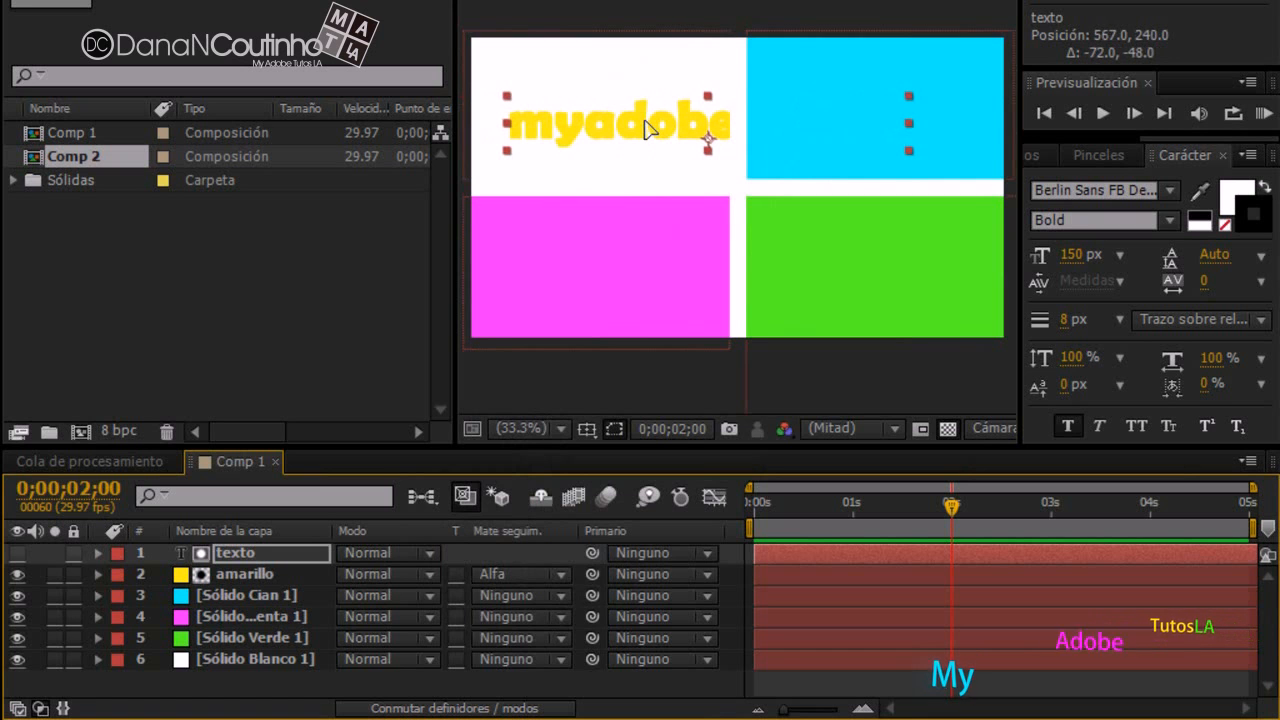
# Switch the amarillo layer's track matte to inverted alpha of "texto" and move the text to about 681, 228.
pyautogui.click(532, 570)
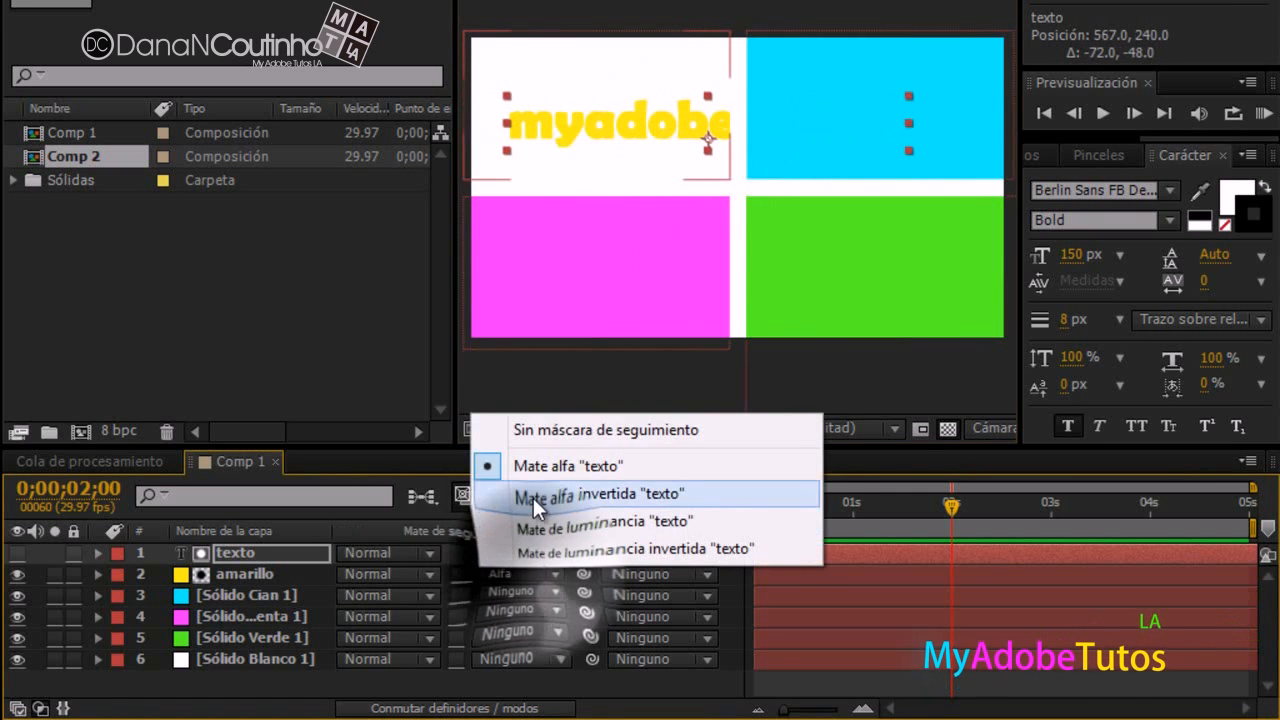
pyautogui.click(533, 501)
pyautogui.moveTo(700, 131)
pyautogui.mouseDown()
pyautogui.moveTo(594, 123)
pyautogui.moveTo(729, 132)
pyautogui.moveTo(826, 191)
pyautogui.moveTo(697, 193)
pyautogui.moveTo(723, 135)
pyautogui.moveTo(780, 149)
pyautogui.moveTo(713, 127)
pyautogui.mouseUp()
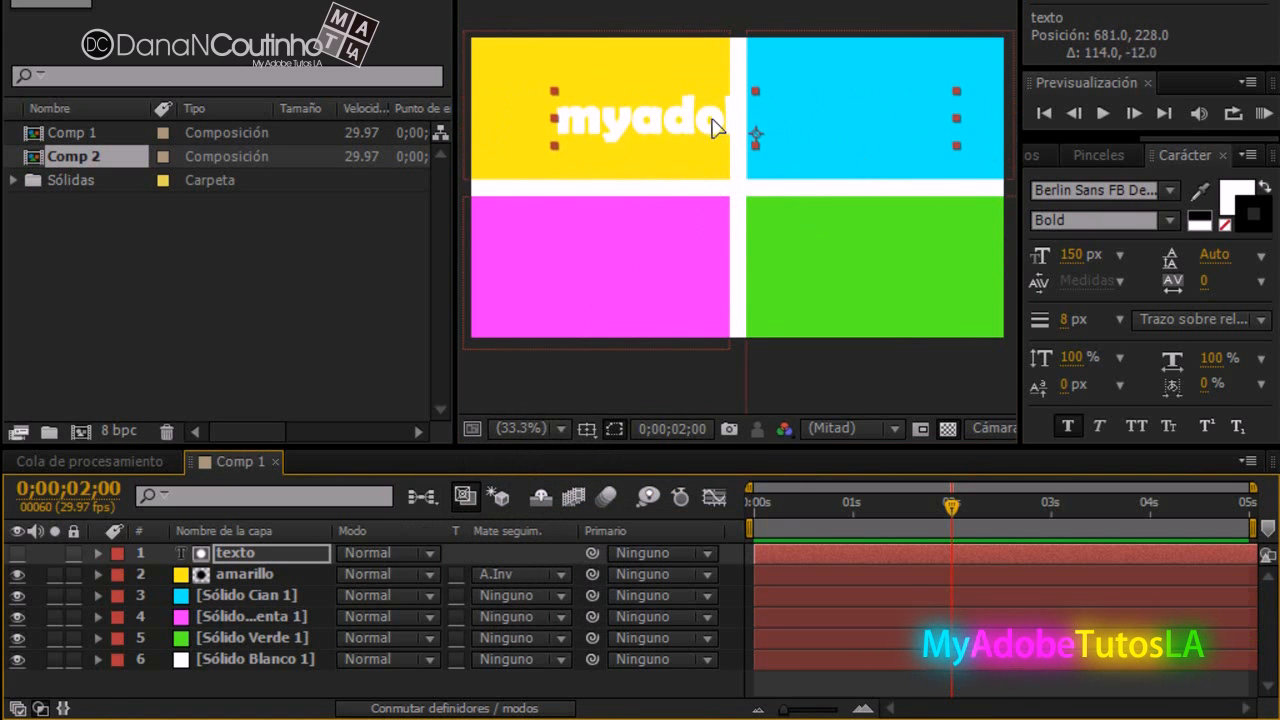
# Switch the amarillo layer's track matte to luminance of "texto" and move the text to about 513, 234.
pyautogui.click(516, 574)
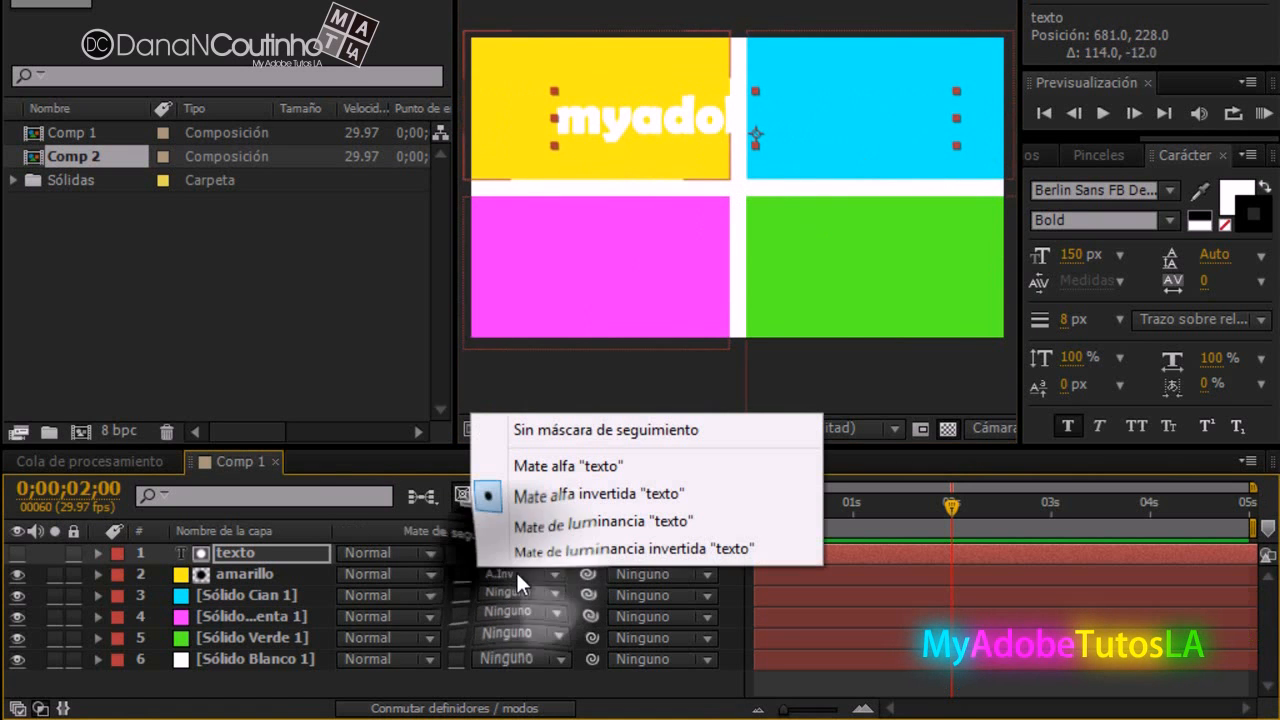
pyautogui.click(555, 521)
pyautogui.moveTo(665, 123); pyautogui.dragTo(595, 129)
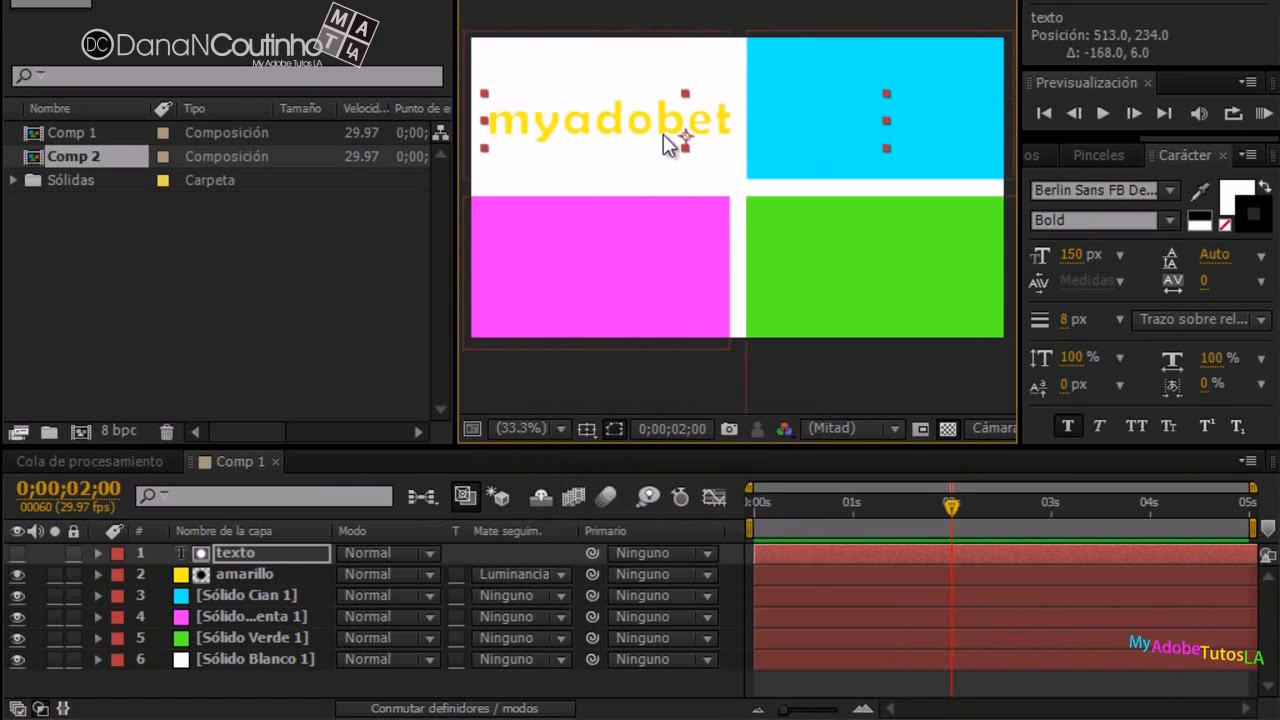
# Switch the amarillo layer's track matte to inverted luminance of "texto" and move the text to about 705, 237.
pyautogui.click(486, 571)
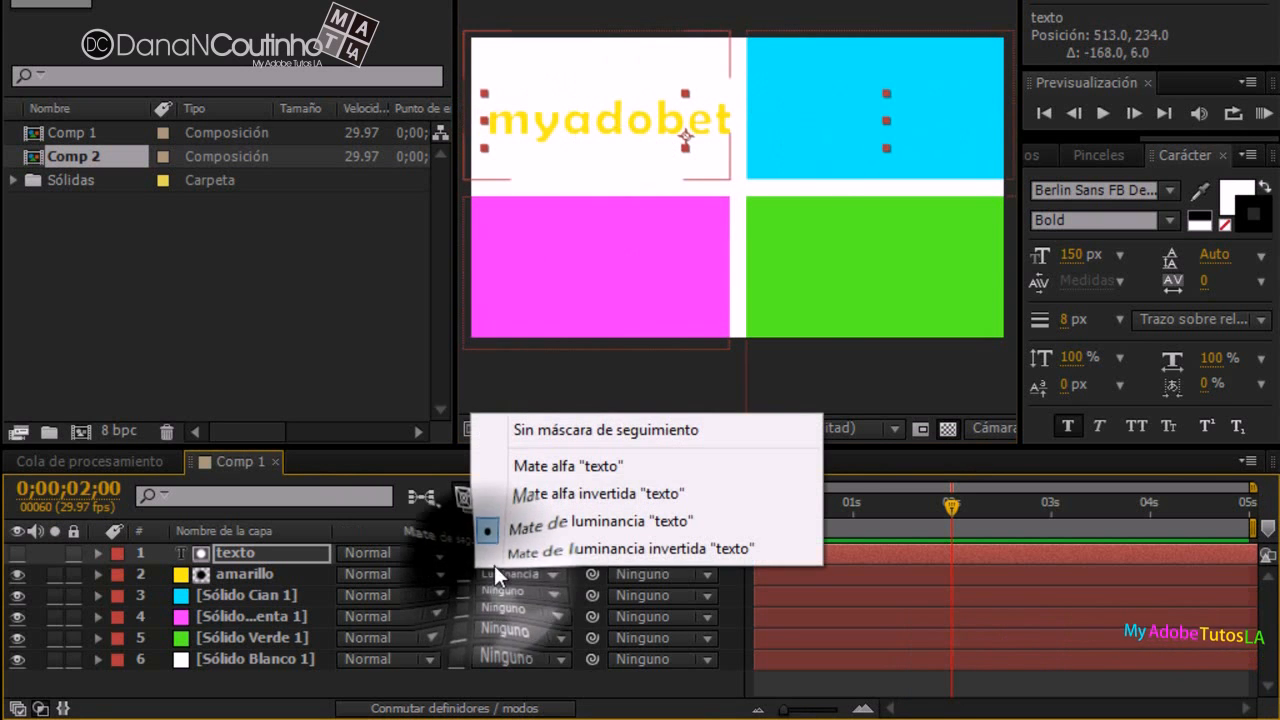
pyautogui.click(512, 547)
pyautogui.moveTo(649, 126); pyautogui.dragTo(733, 135)
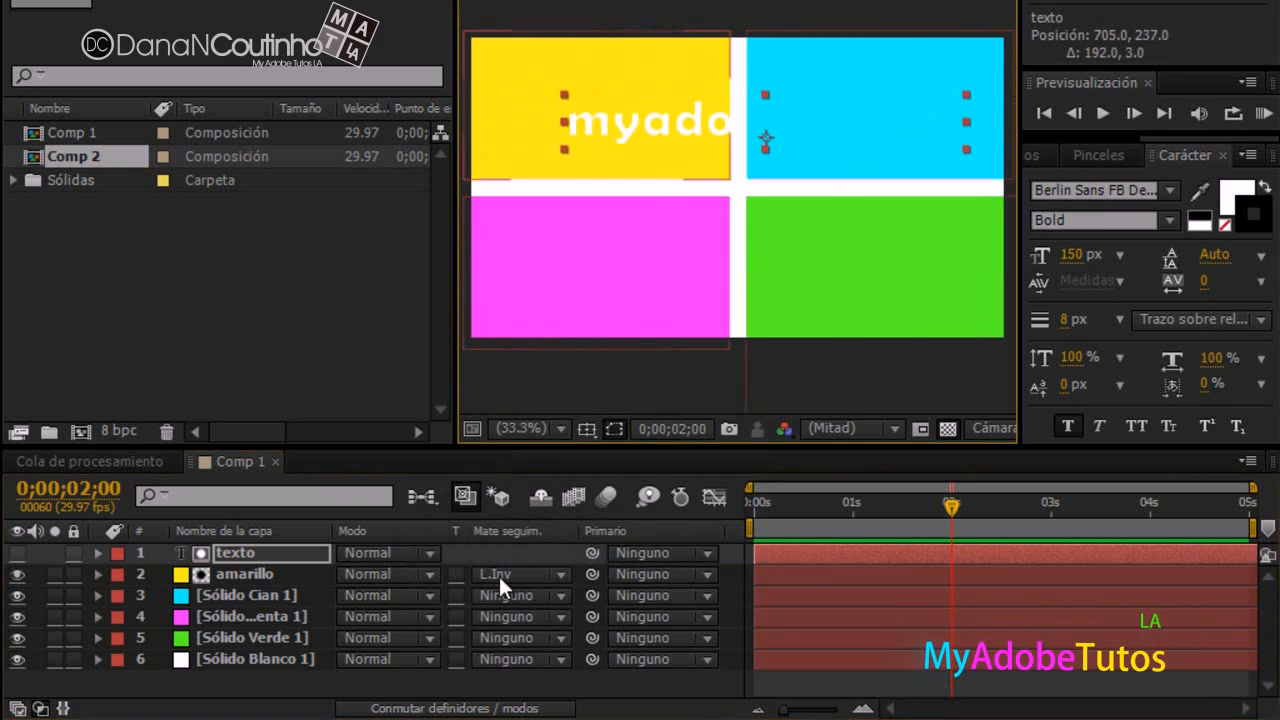
# Remove the amarillo layer's track matte, make the texto layer visible again and move it to the centre at about 633, 396.
pyautogui.click(515, 574)
pyautogui.click(520, 432)
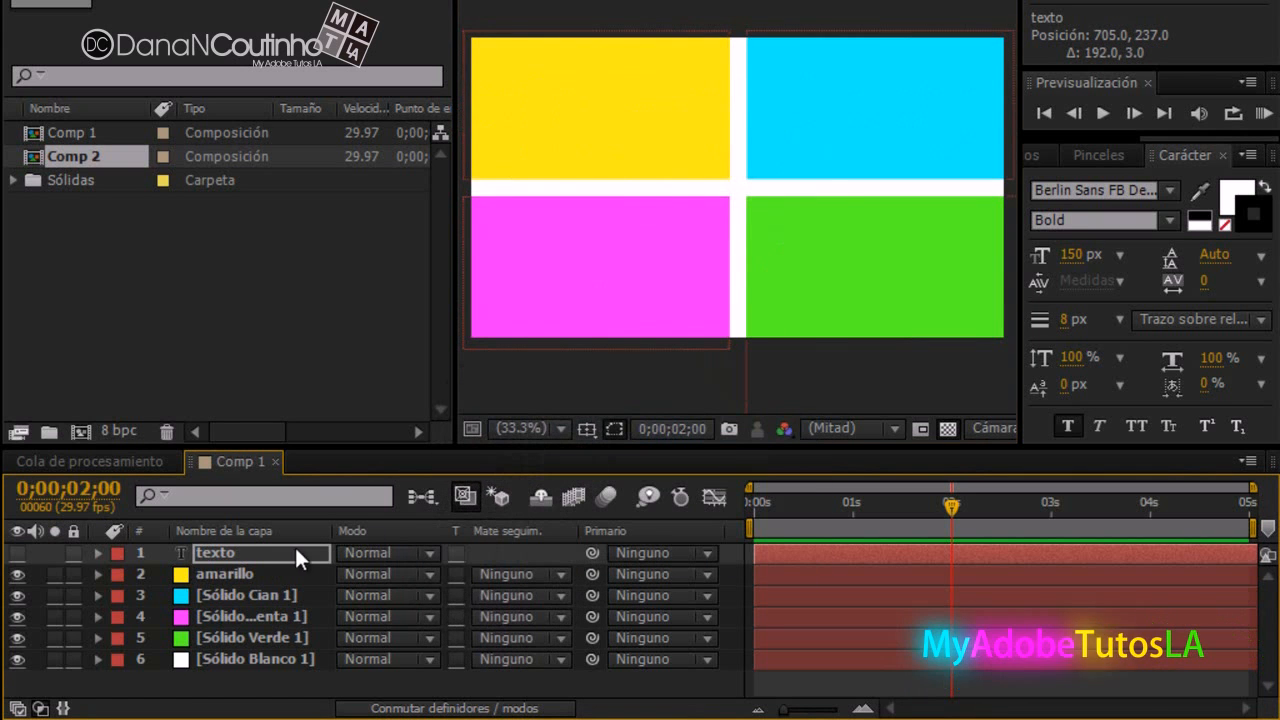
pyautogui.click(17, 552)
pyautogui.moveTo(835, 125); pyautogui.dragTo(800, 188)
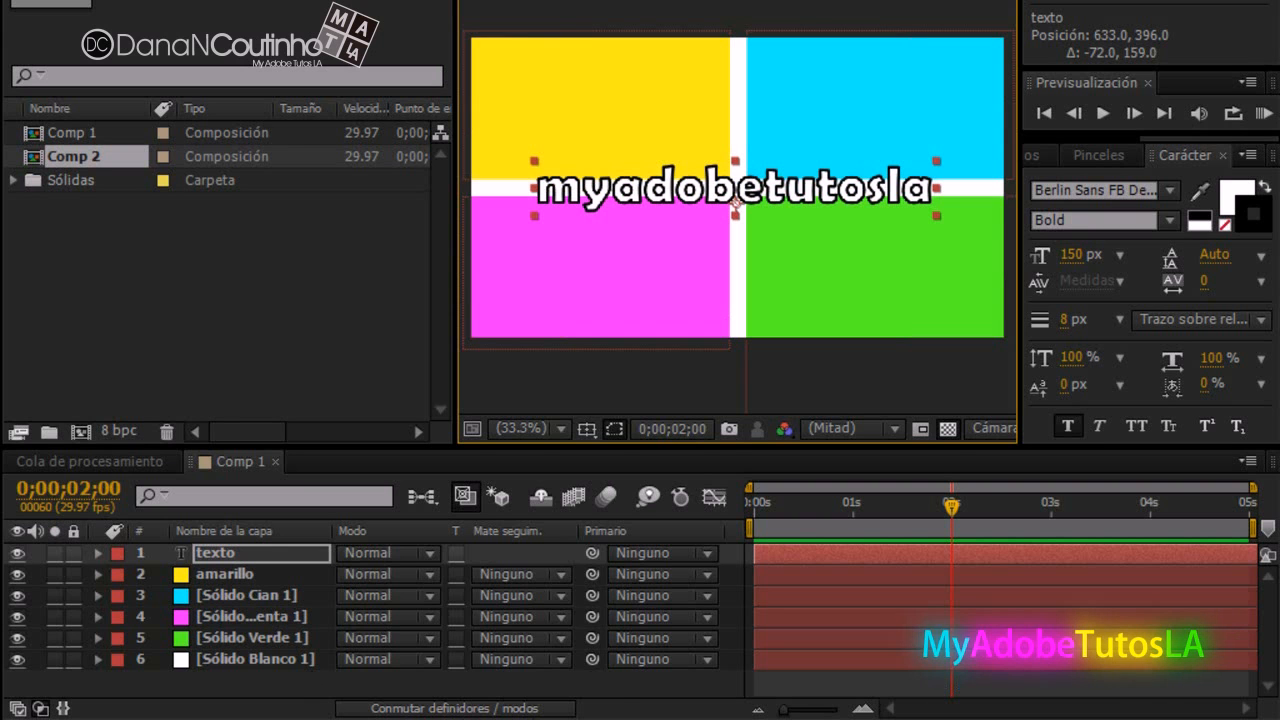
# Show the layer switches columns again and turn all six layers into 3D layers, leaving none selected.
pyautogui.click(458, 707)
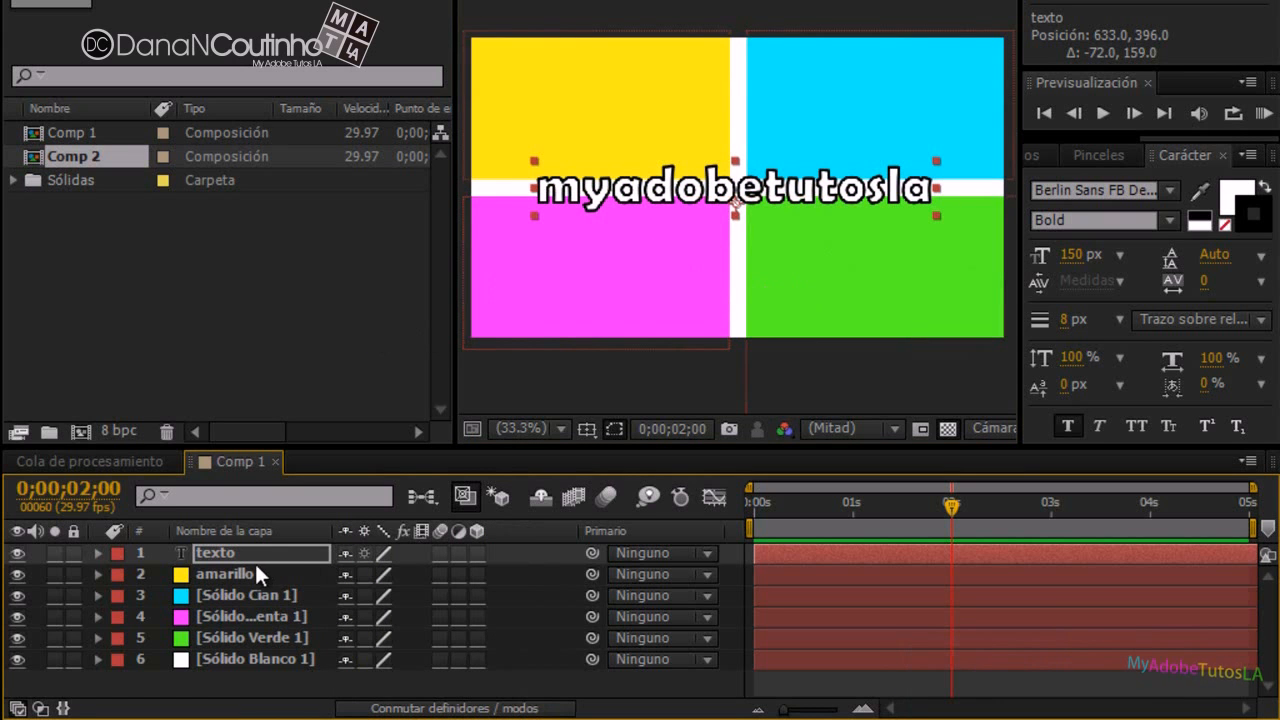
pyautogui.click(248, 666)
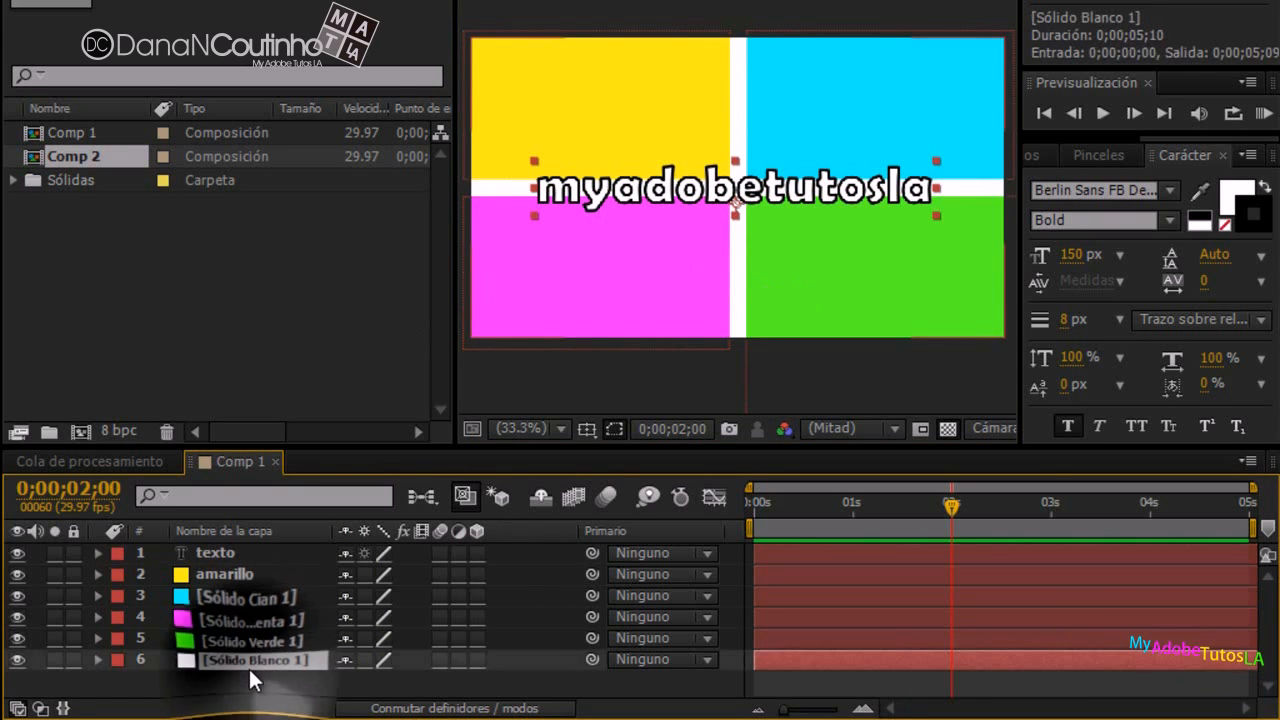
pyautogui.click(248, 559)
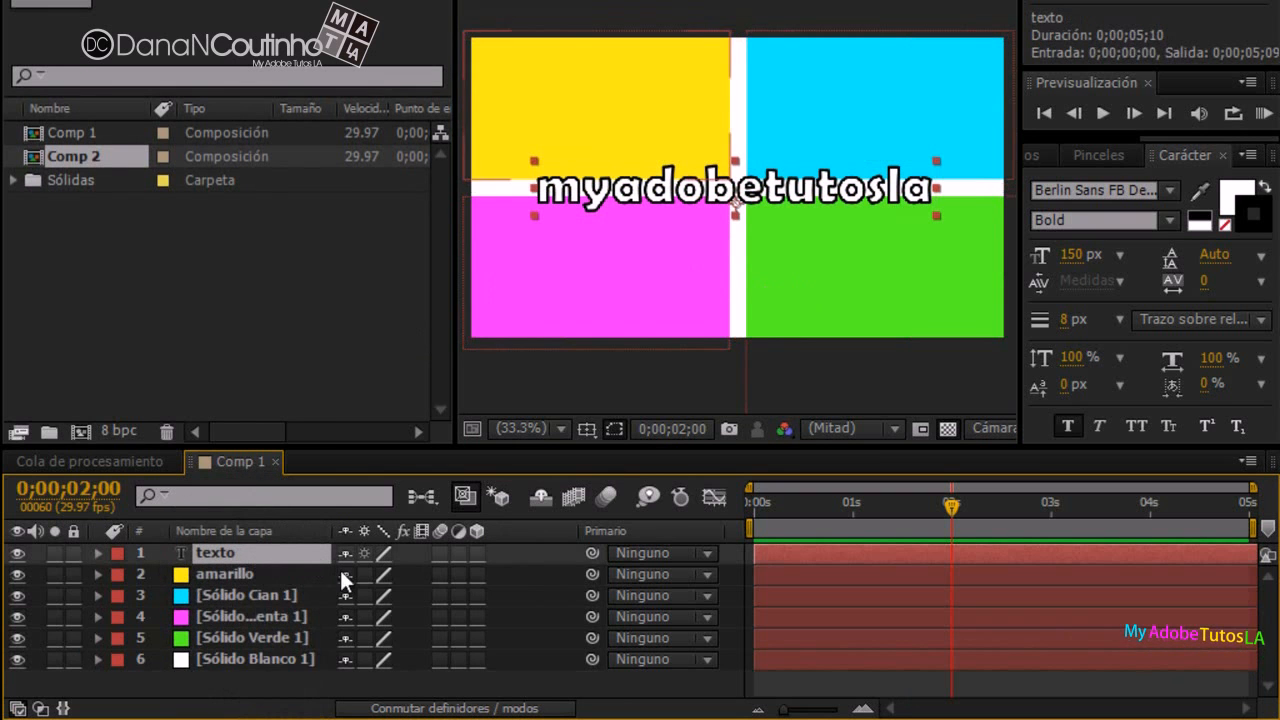
pyautogui.keyDown('shift'); pyautogui.click(273, 658); pyautogui.keyUp('shift')
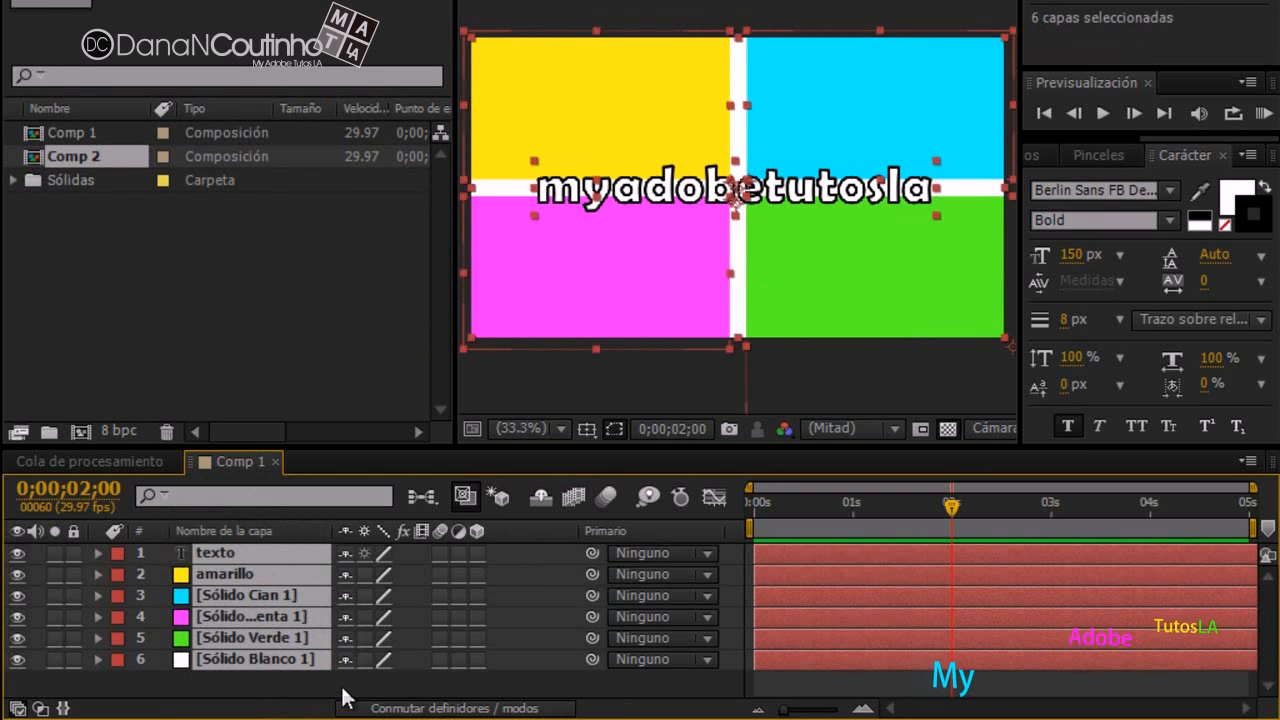
pyautogui.click(474, 553)
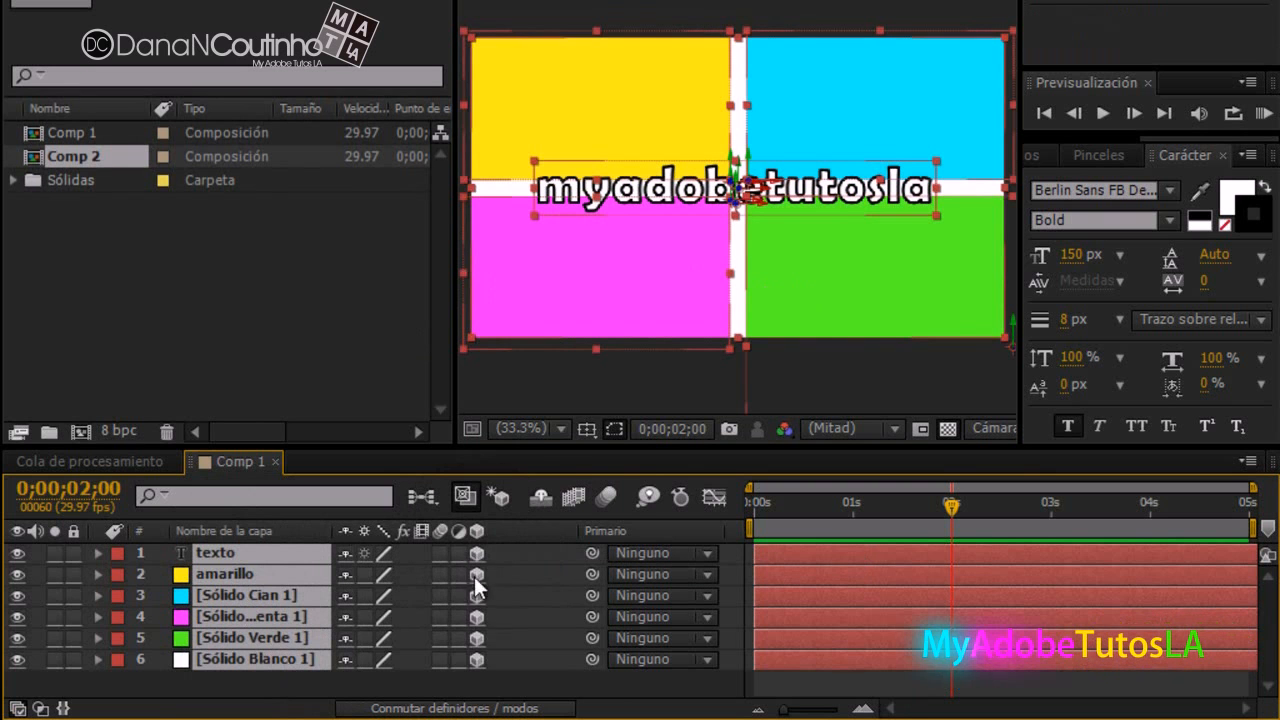
pyautogui.click(414, 683)
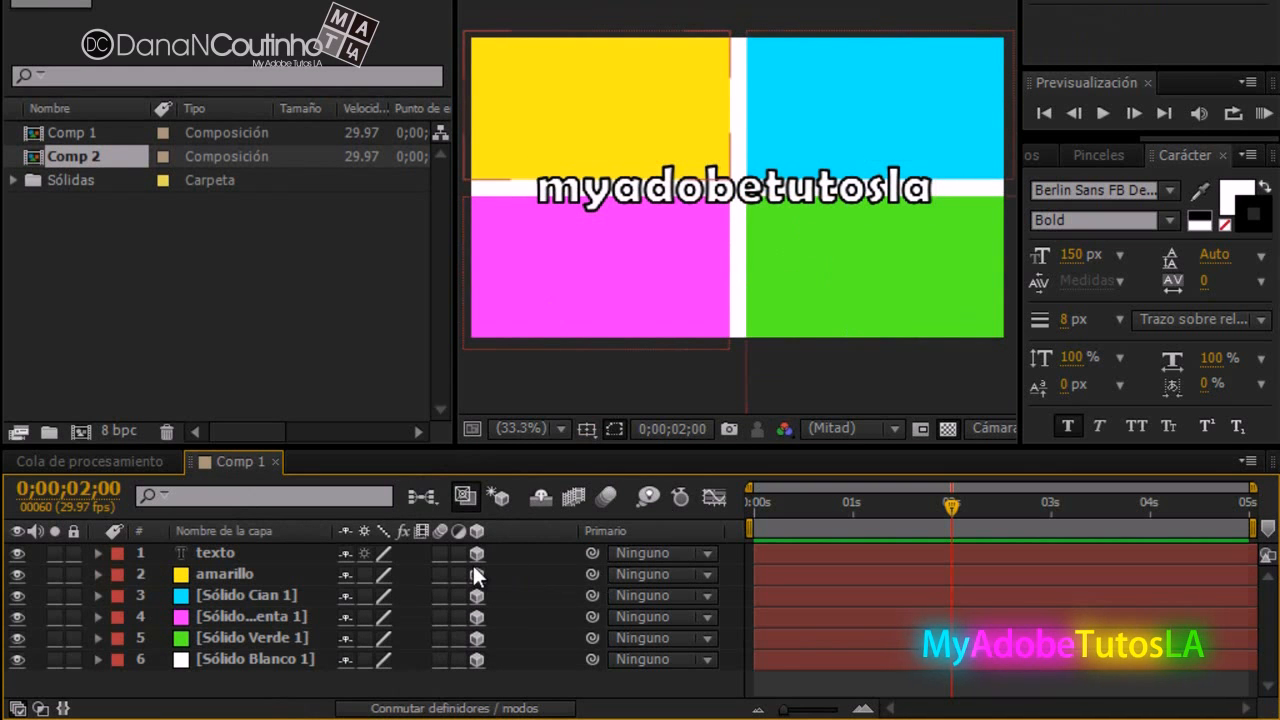
# Add a new two-node camera layer with the 50 mm preset to Comp 1.
pyautogui.rightClick(316, 683)
pyautogui.moveTo(628, 422)
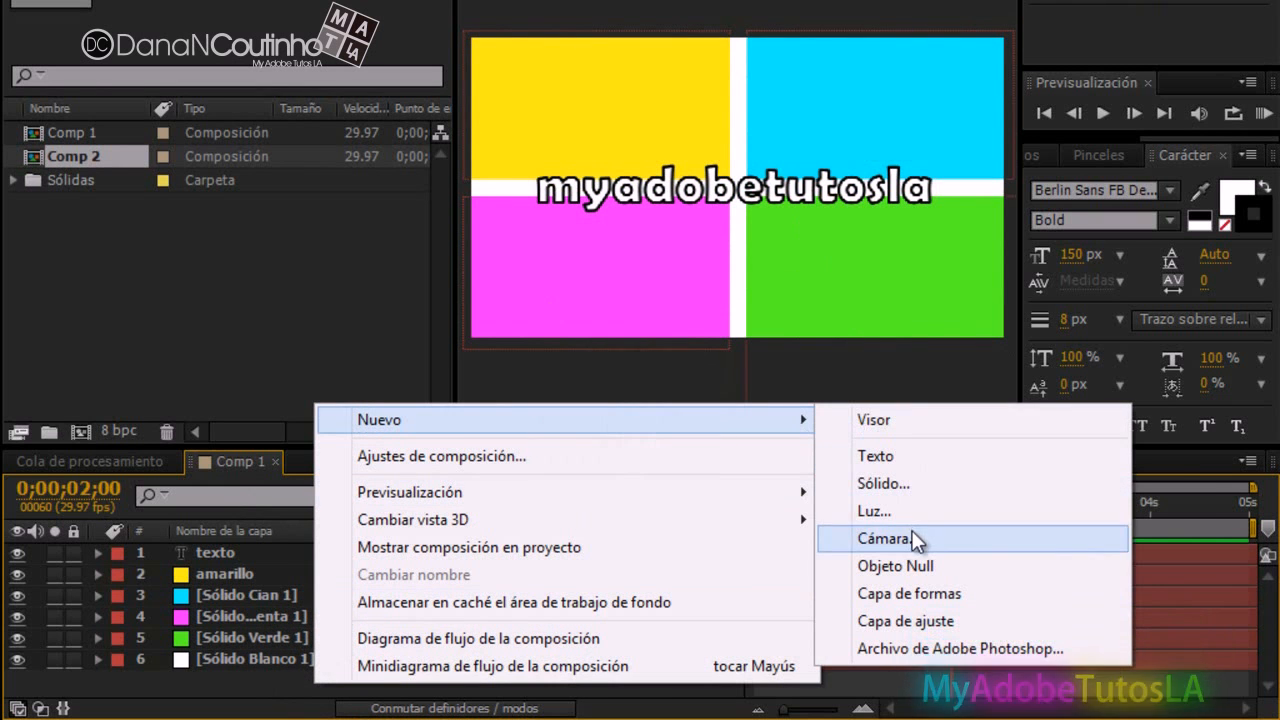
pyautogui.click(905, 535)
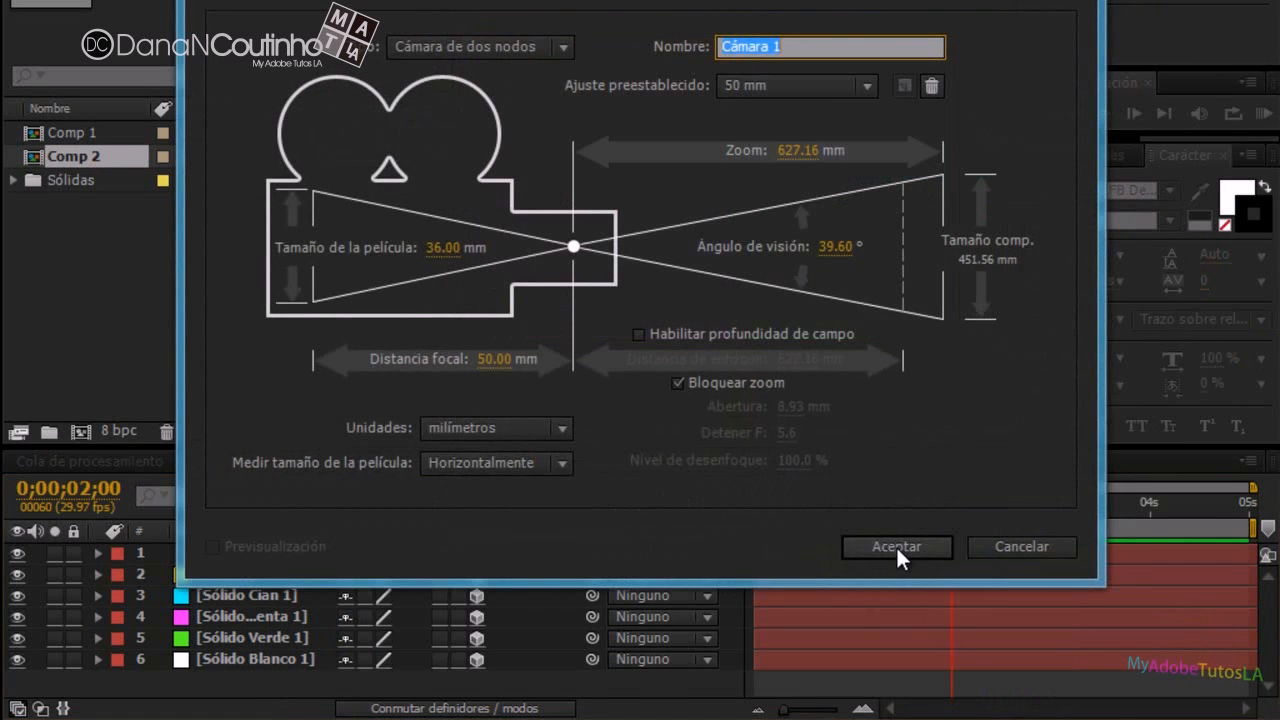
pyautogui.click(896, 545)
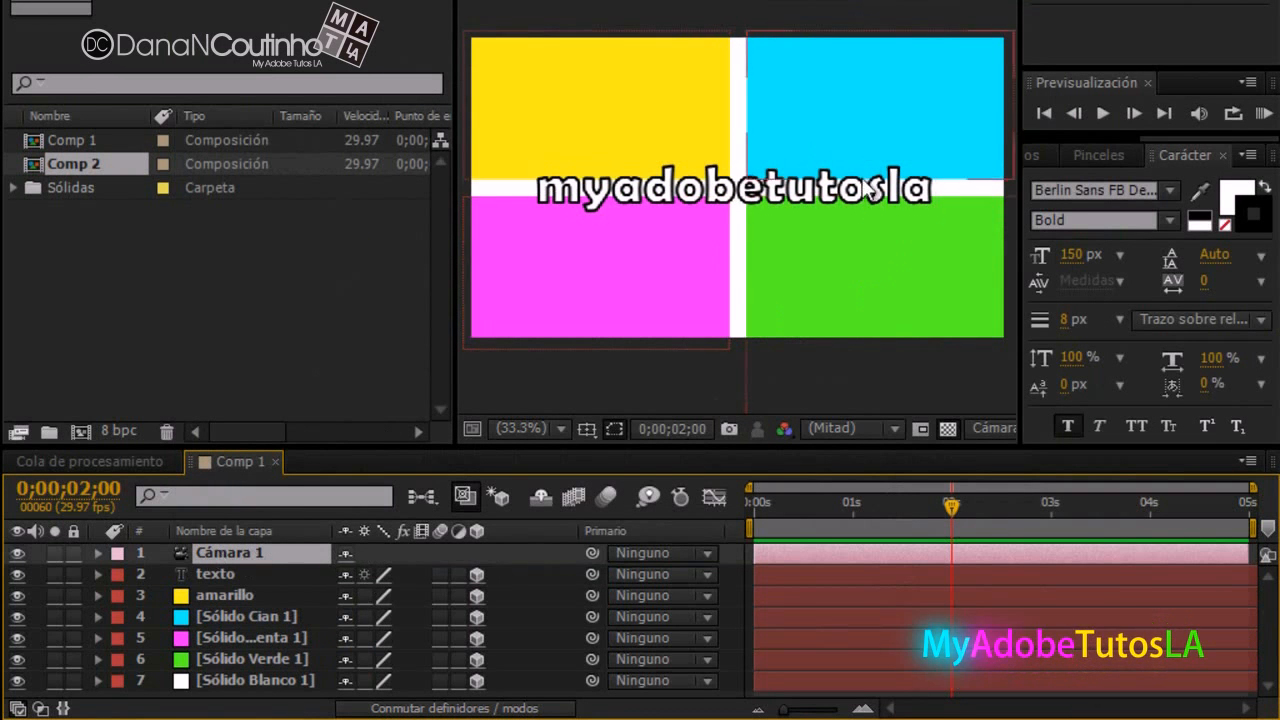
# Try orbiting the camera with the texto layer in 3D and in 2D, undoing each orbit and making texto 3D again.
pyautogui.moveTo(681, 163)
pyautogui.mouseDown()
pyautogui.moveTo(590, 180)
pyautogui.moveTo(690, 185)
pyautogui.mouseUp()
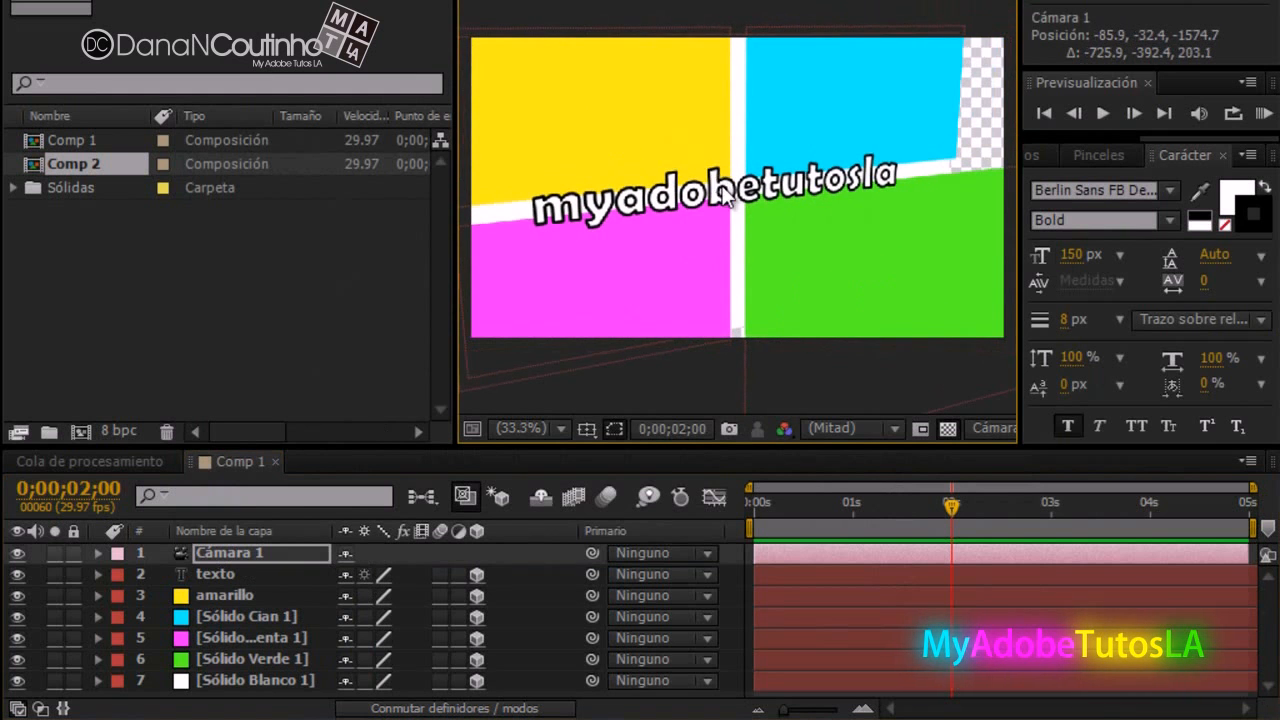
pyautogui.hotkey('ctrl', 'z')
pyautogui.click(476, 574)
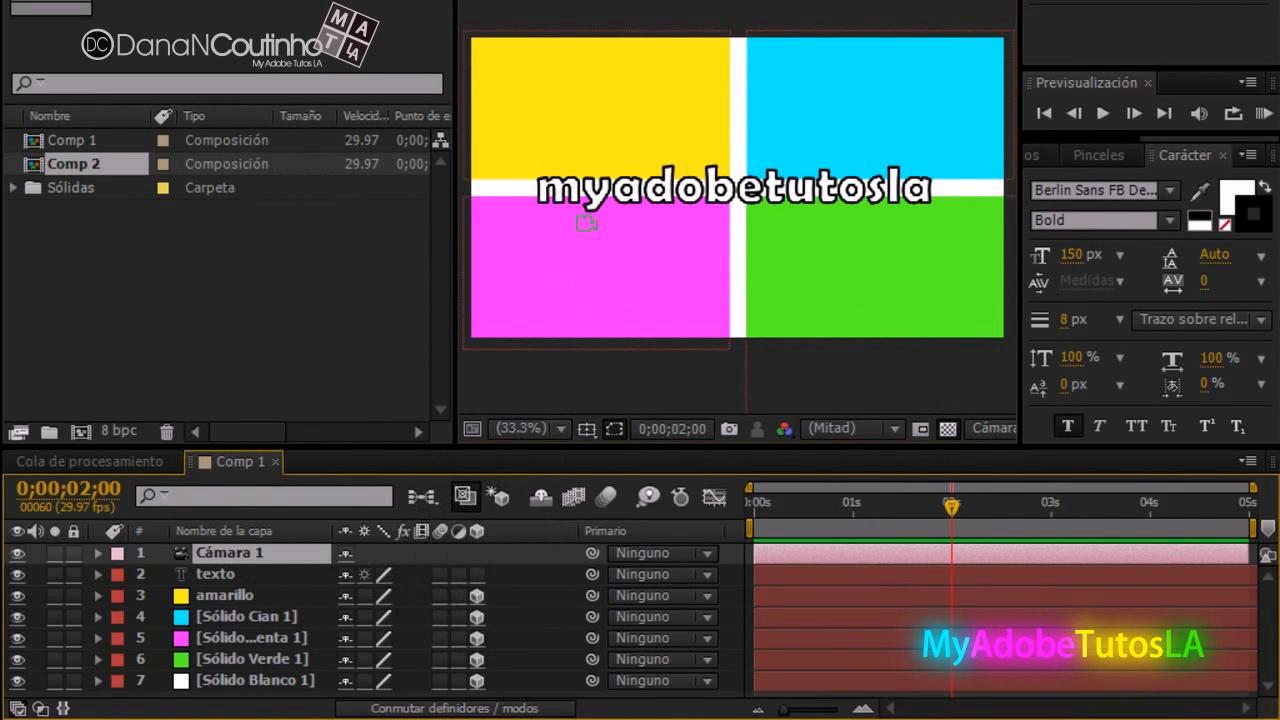
pyautogui.moveTo(704, 182); pyautogui.dragTo(641, 199)
pyautogui.hotkey('ctrl', 'z')
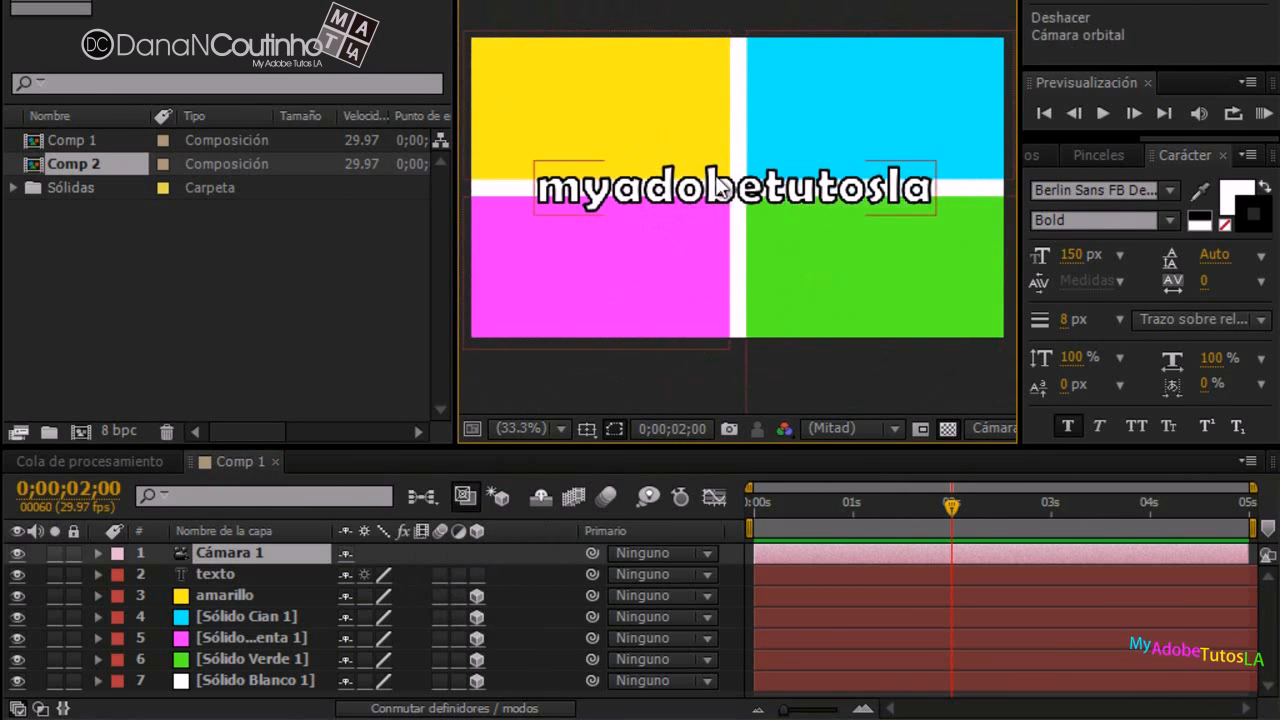
pyautogui.click(476, 573)
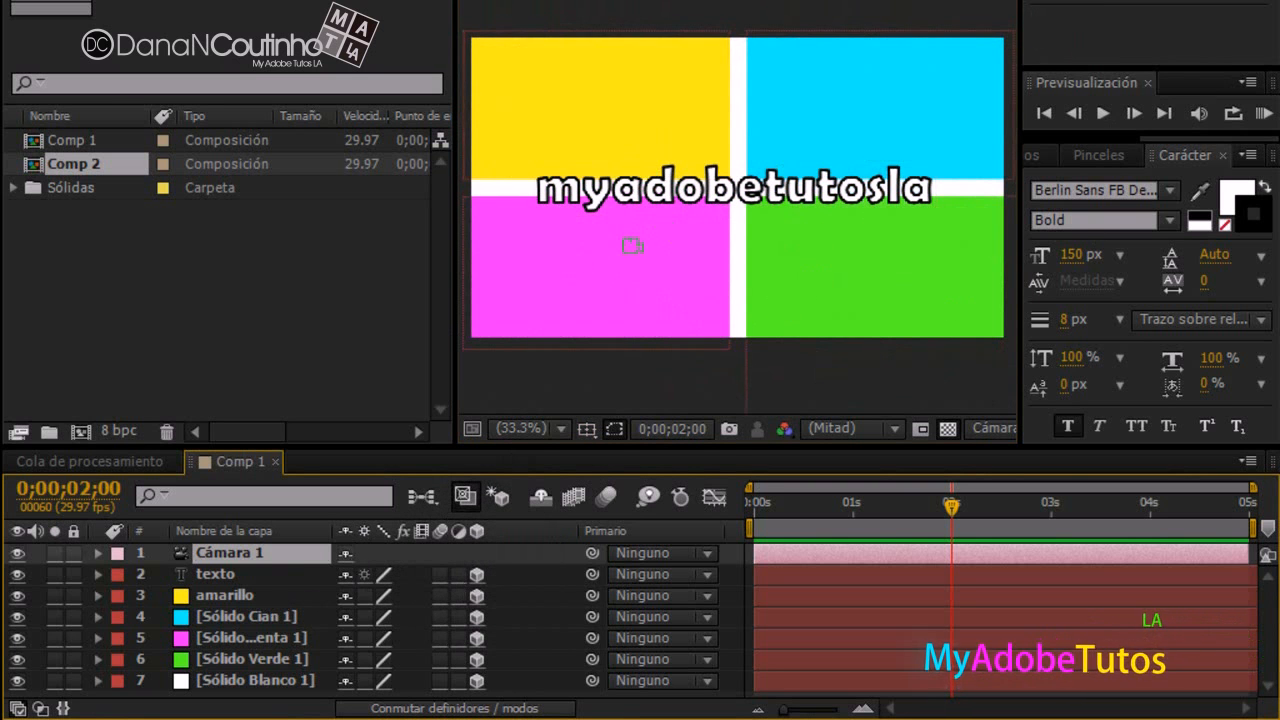
# Reveal the position of Cámara 1 and texto, and compare texto's position coordinates with its 3D switch off and on.
pyautogui.press('p')
pyautogui.click(232, 599)
pyautogui.press('p')
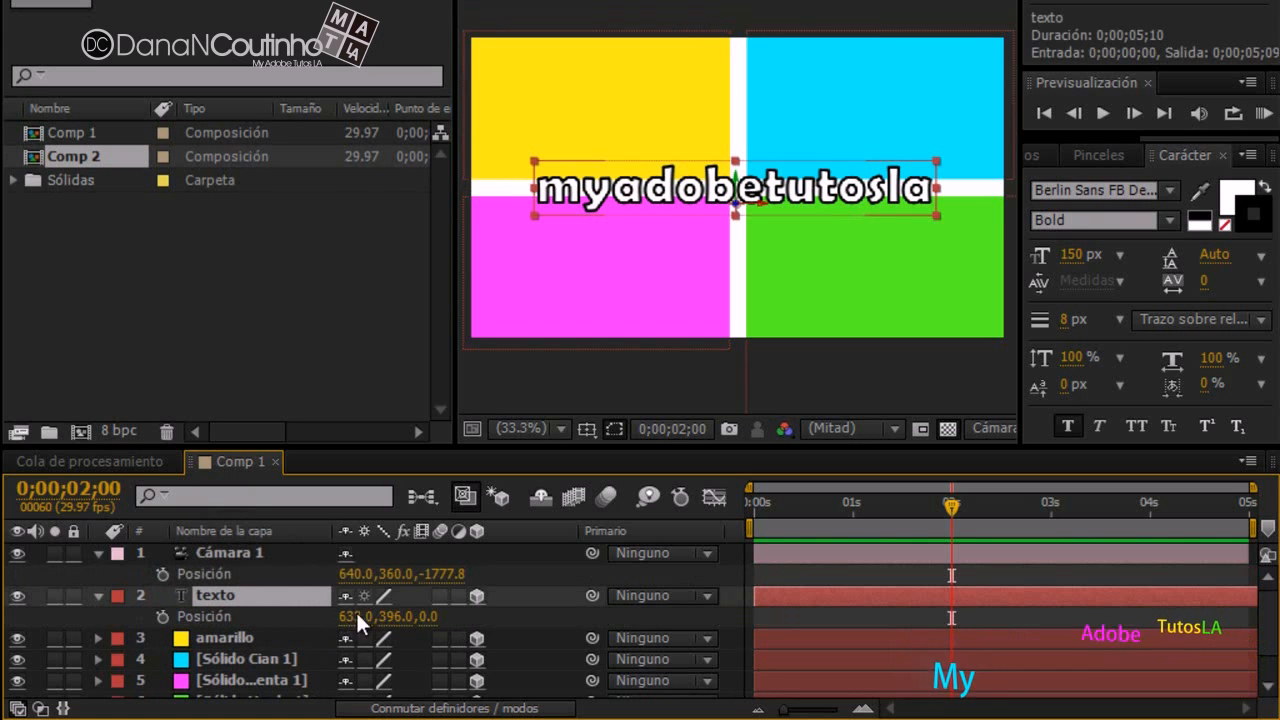
pyautogui.click(477, 596)
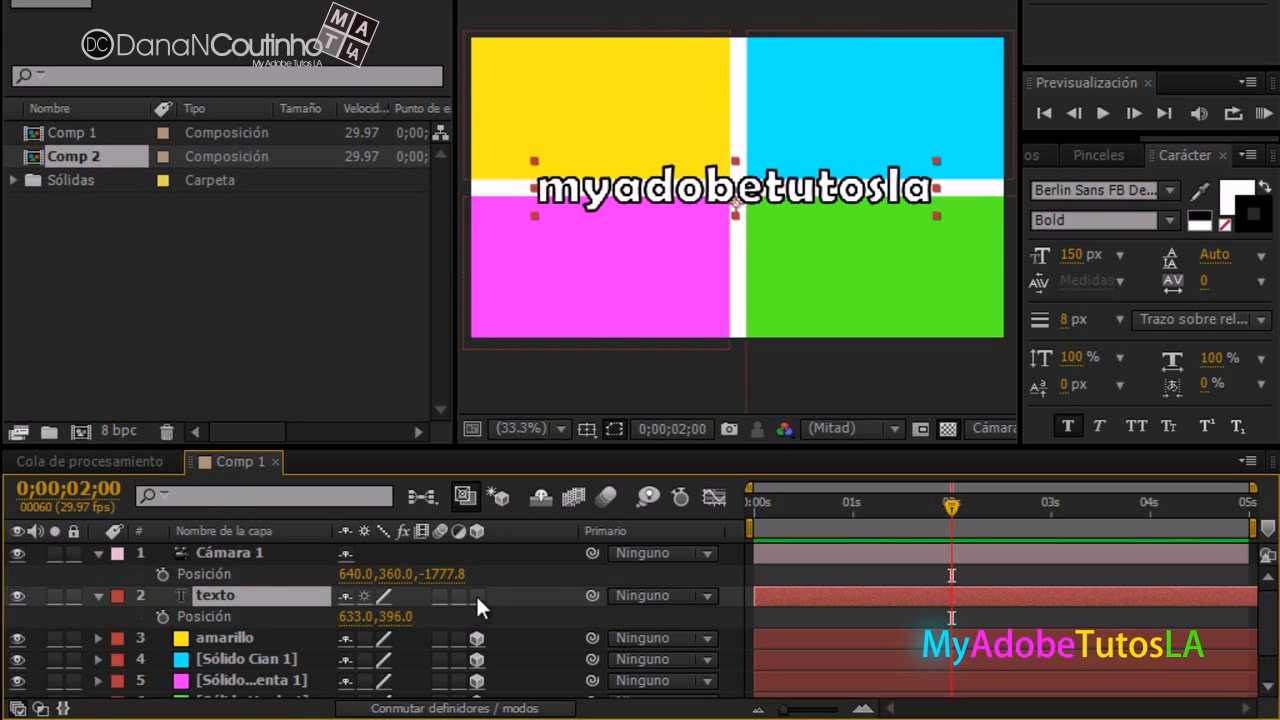
pyautogui.click(477, 596)
# Set the texto layer's Z position to -380 and collapse the properties of texto and Cámara 1.
pyautogui.moveTo(433, 624); pyautogui.dragTo(28, 684)
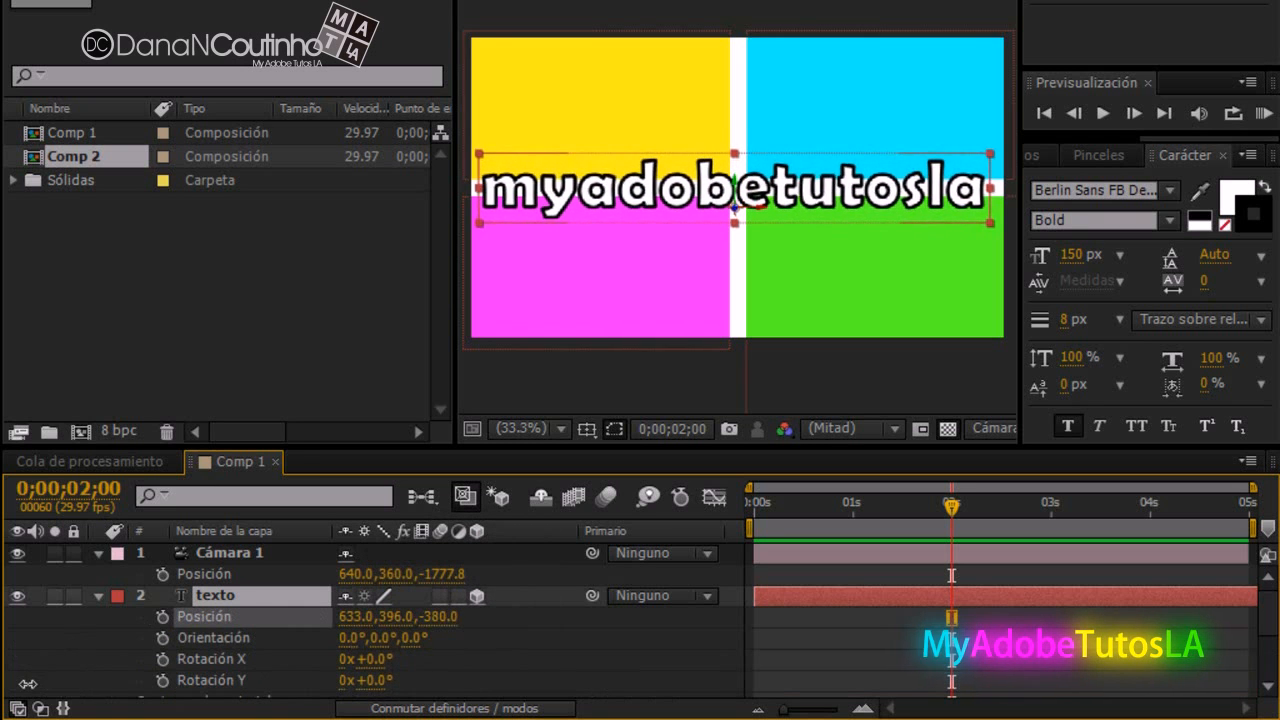
pyautogui.click(99, 595)
pyautogui.click(99, 553)
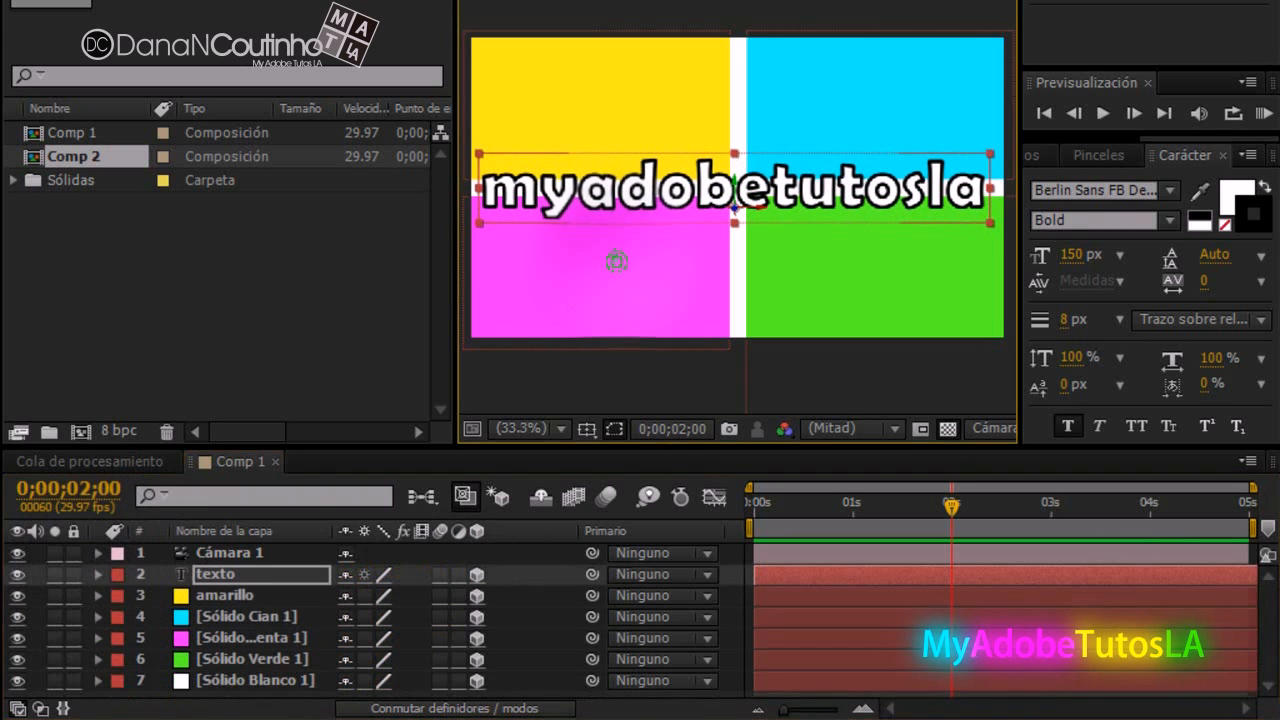
# Try orbiting the camera around the layers, undo the orbit and select the Cámara 1 layer.
pyautogui.moveTo(614, 257)
pyautogui.mouseDown()
pyautogui.moveTo(591, 264)
pyautogui.moveTo(749, 260)
pyautogui.moveTo(626, 237)
pyautogui.moveTo(583, 258)
pyautogui.moveTo(634, 271)
pyautogui.moveTo(606, 270)
pyautogui.mouseUp()
pyautogui.click(199, 288)
pyautogui.hotkey('ctrl', 'z')
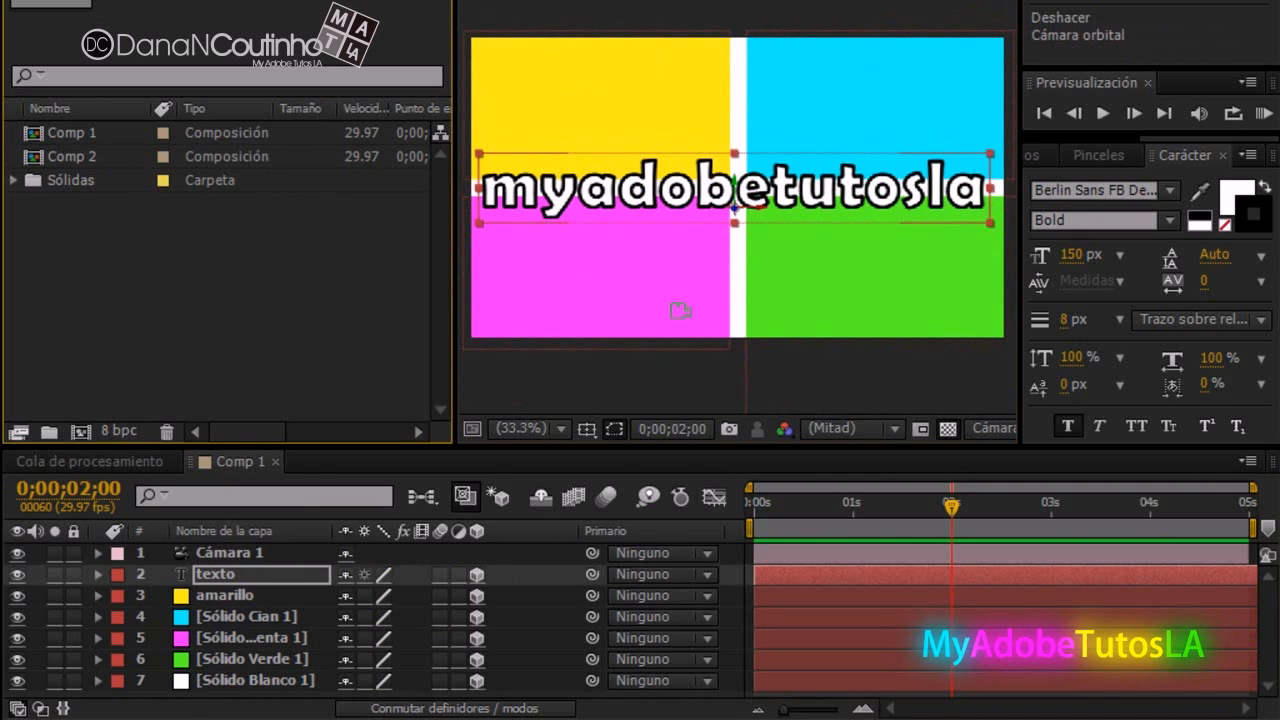
pyautogui.click(109, 2)
pyautogui.click(224, 561)
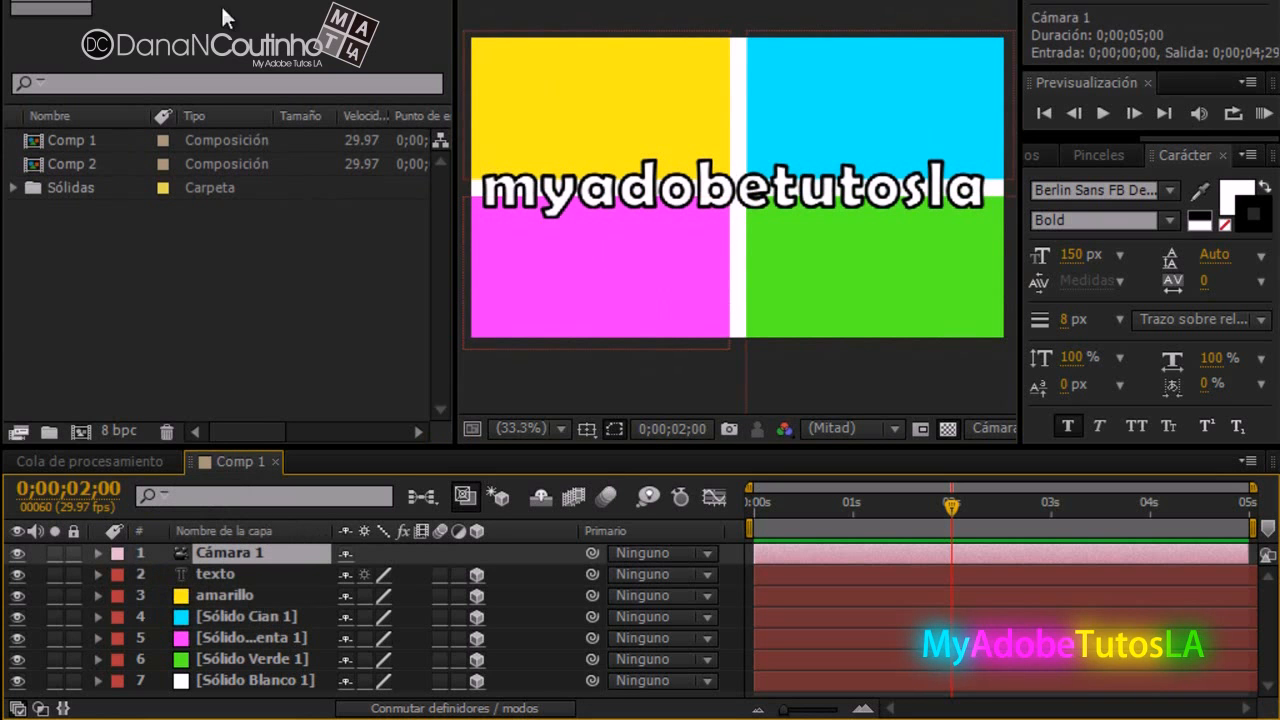
# Add a null object above the camera in Comp 1 and make it a 3D layer.
pyautogui.rightClick(270, 695)
pyautogui.moveTo(553, 438)
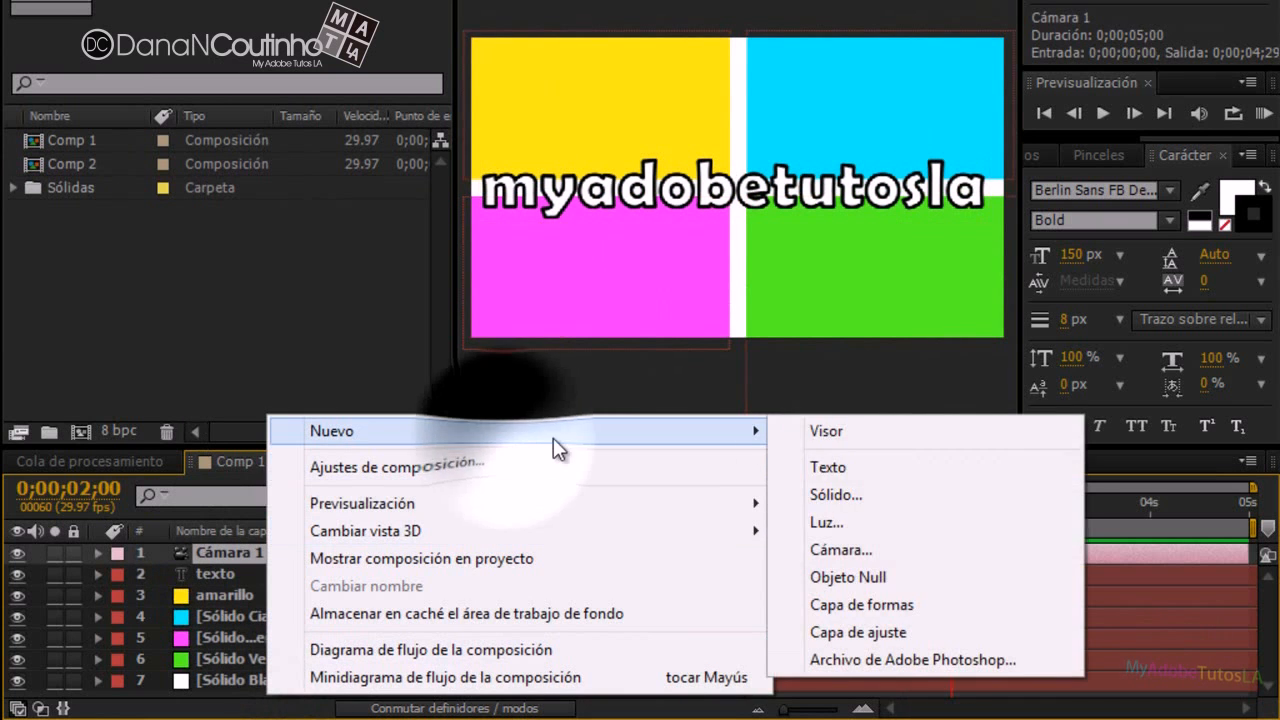
pyautogui.click(880, 577)
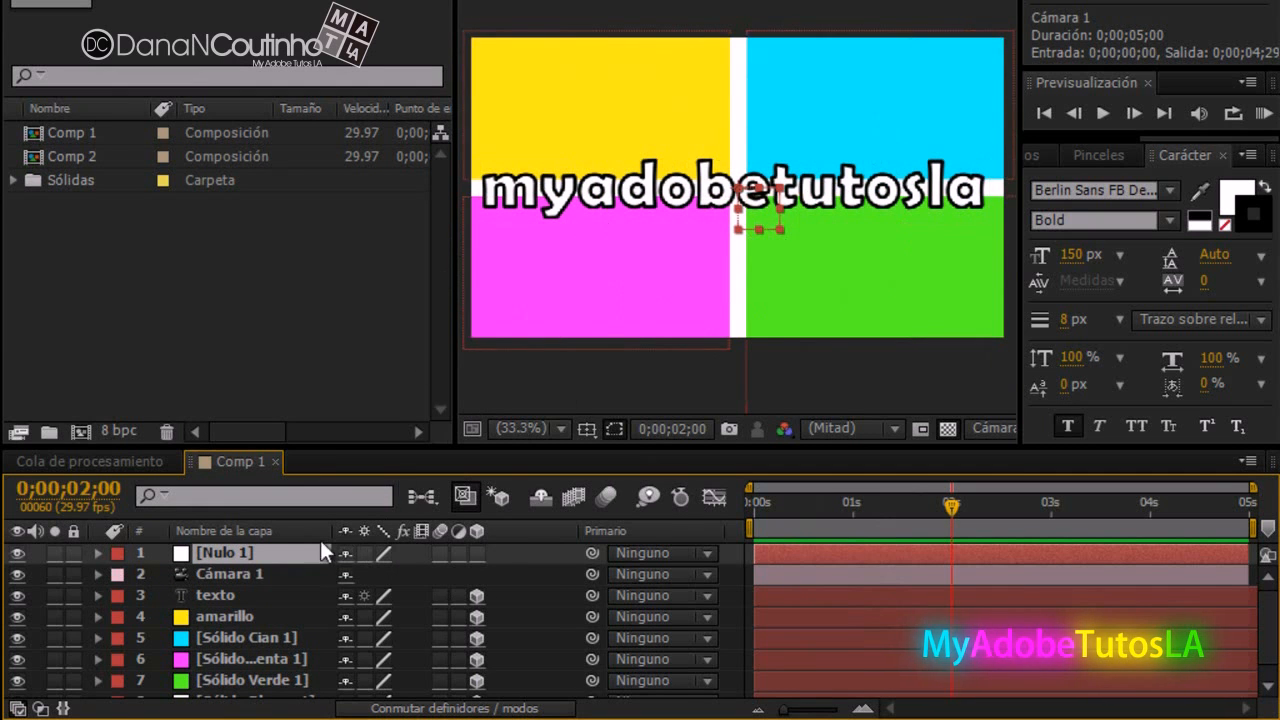
pyautogui.click(477, 552)
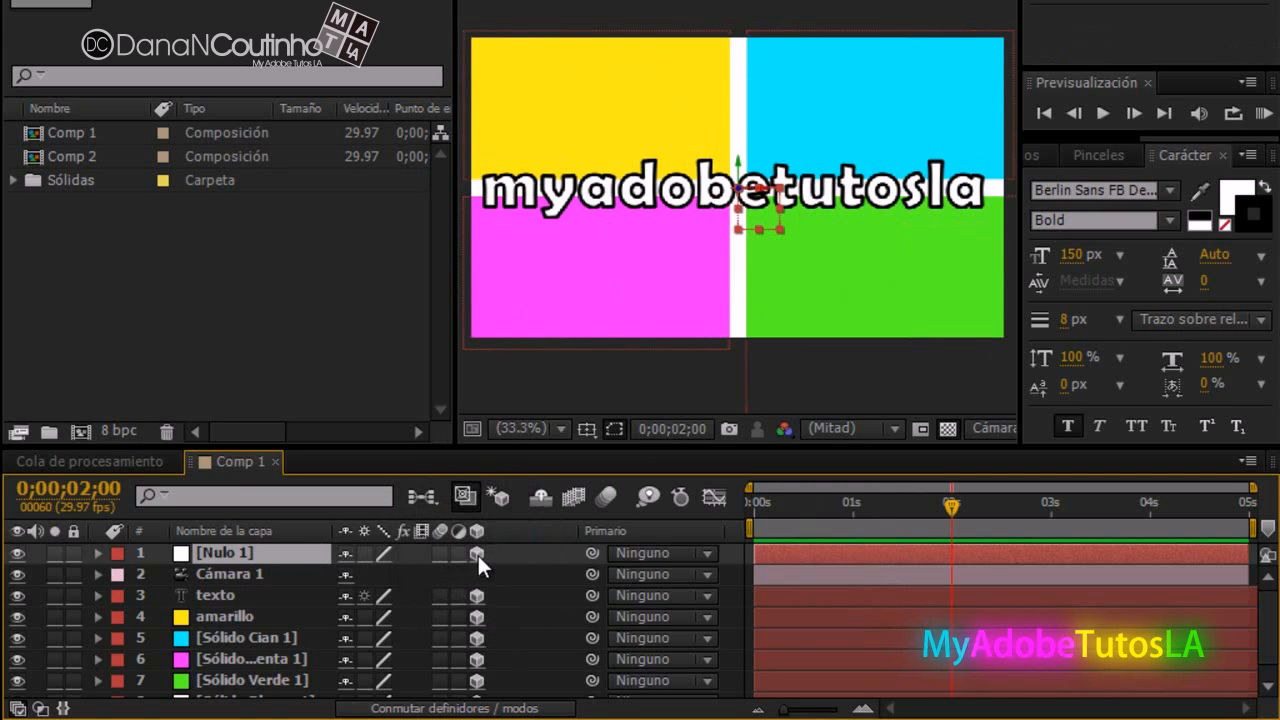
# Parent the Cámara 1 layer to Nulo 1 and leave the null selected.
pyautogui.moveTo(592, 575); pyautogui.dragTo(271, 555)
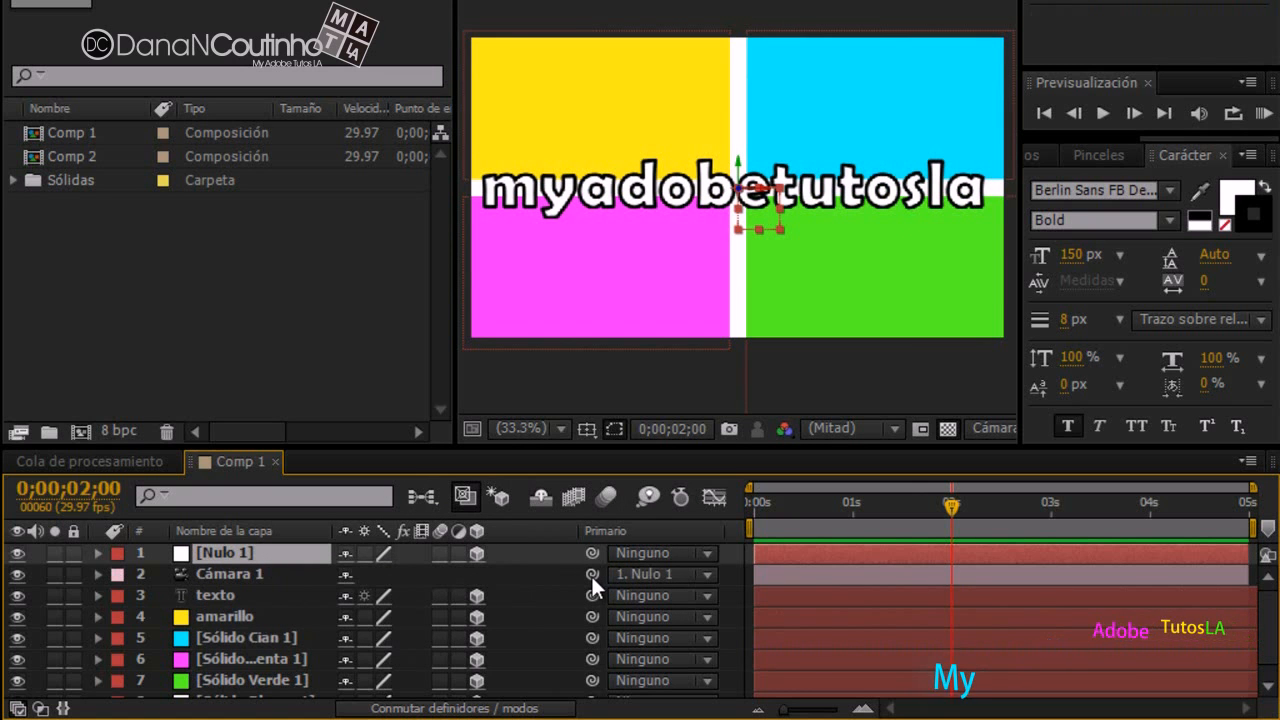
pyautogui.moveTo(591, 574); pyautogui.dragTo(314, 556)
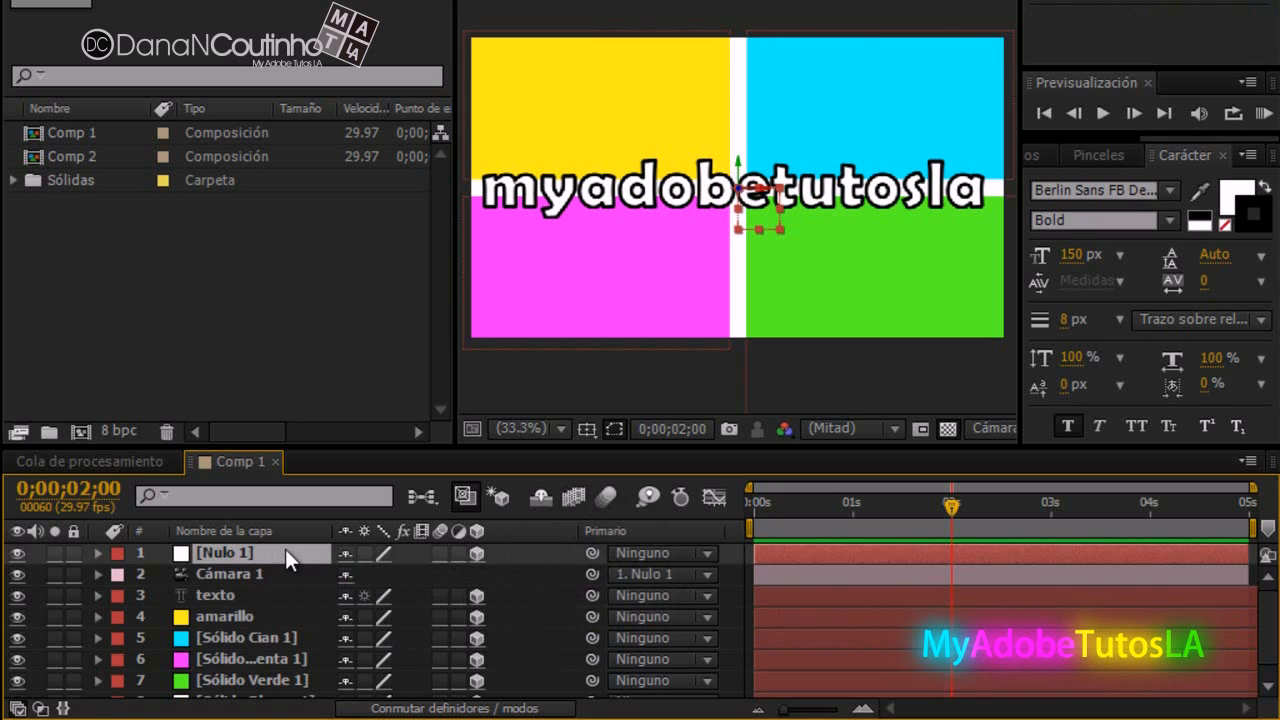
pyautogui.click(258, 569)
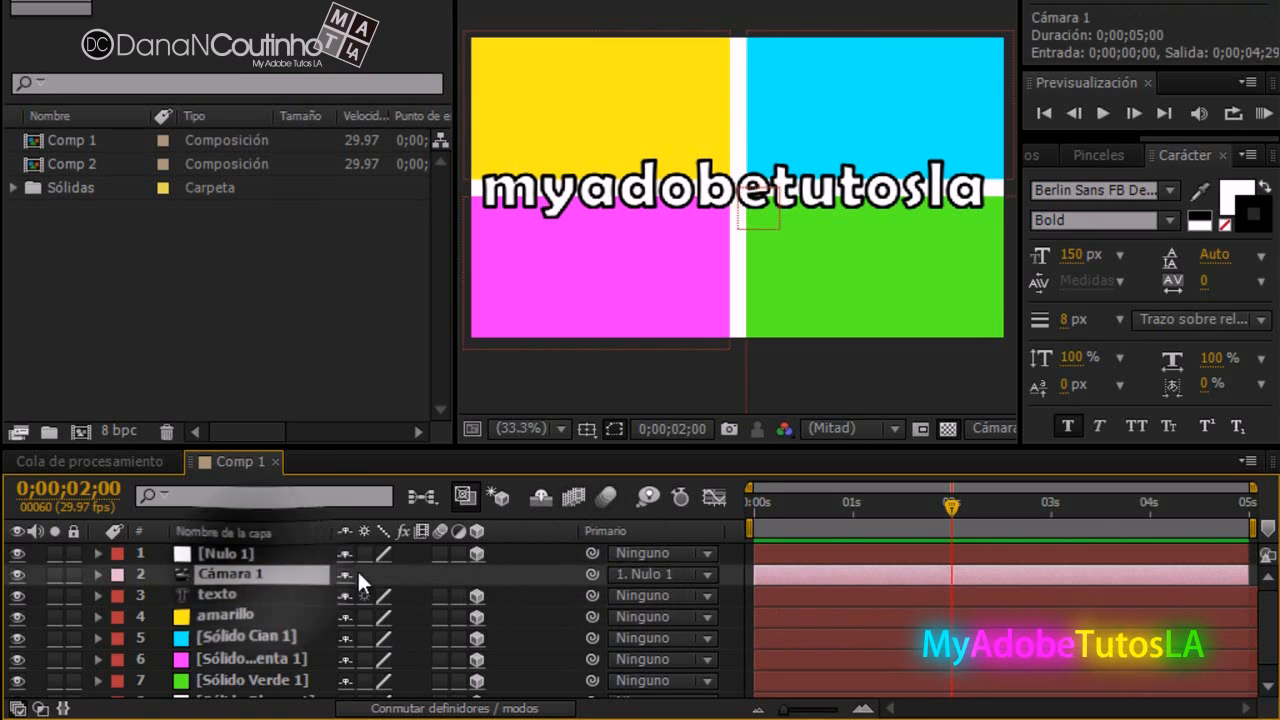
pyautogui.click(306, 550)
pyautogui.moveTo(591, 573); pyautogui.dragTo(295, 550)
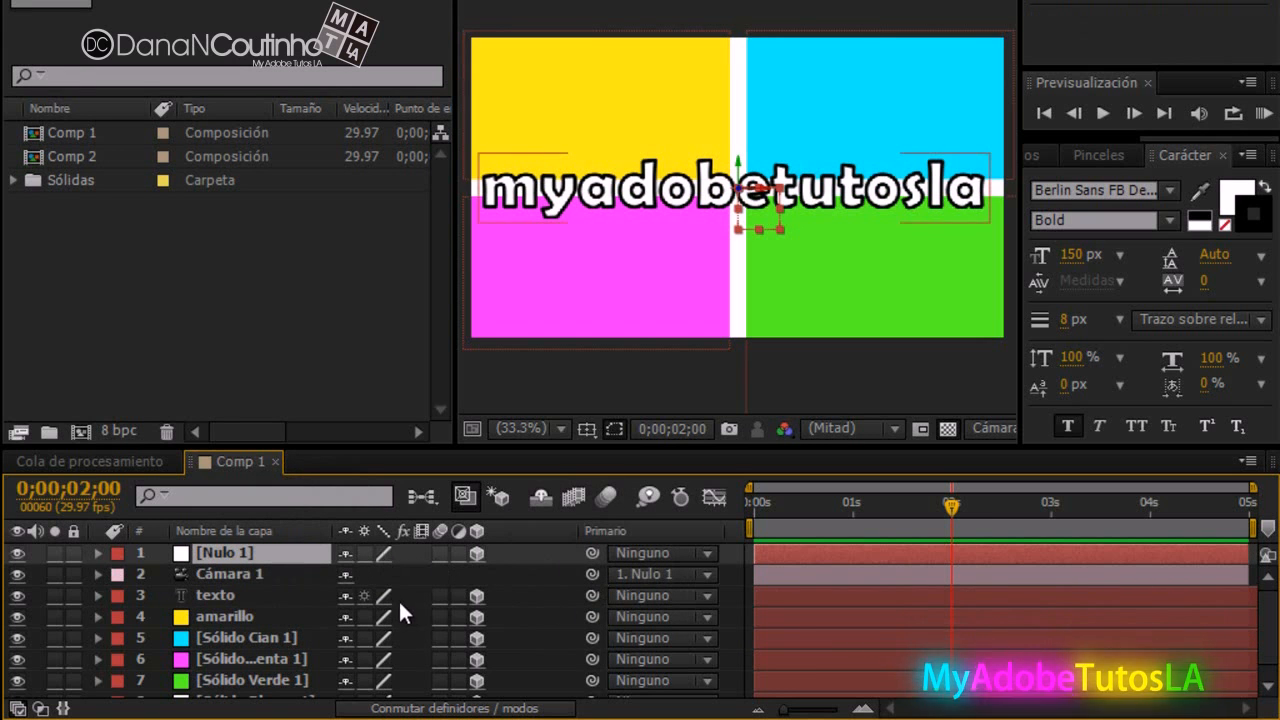
# Reveal Nulo 1's position and set its Z to -238 and its X to 642.
pyautogui.press('p')
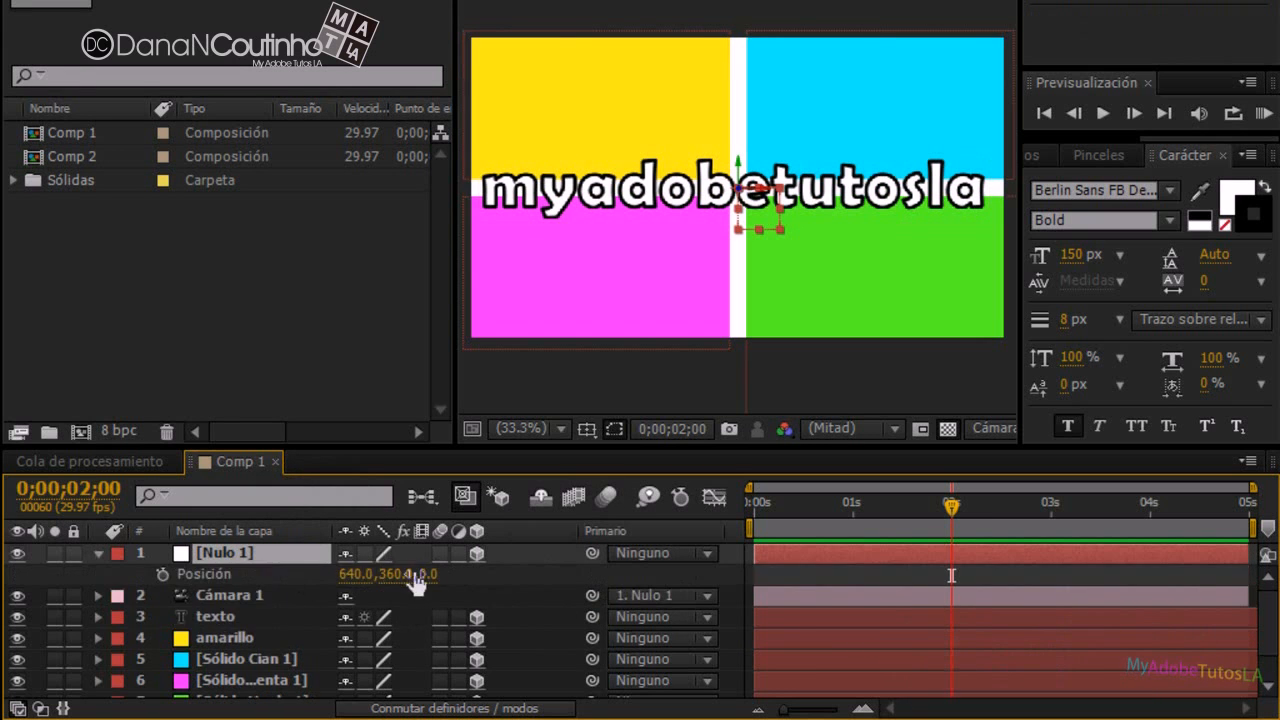
pyautogui.moveTo(485, 573); pyautogui.dragTo(128, 570)
pyautogui.click(212, 592)
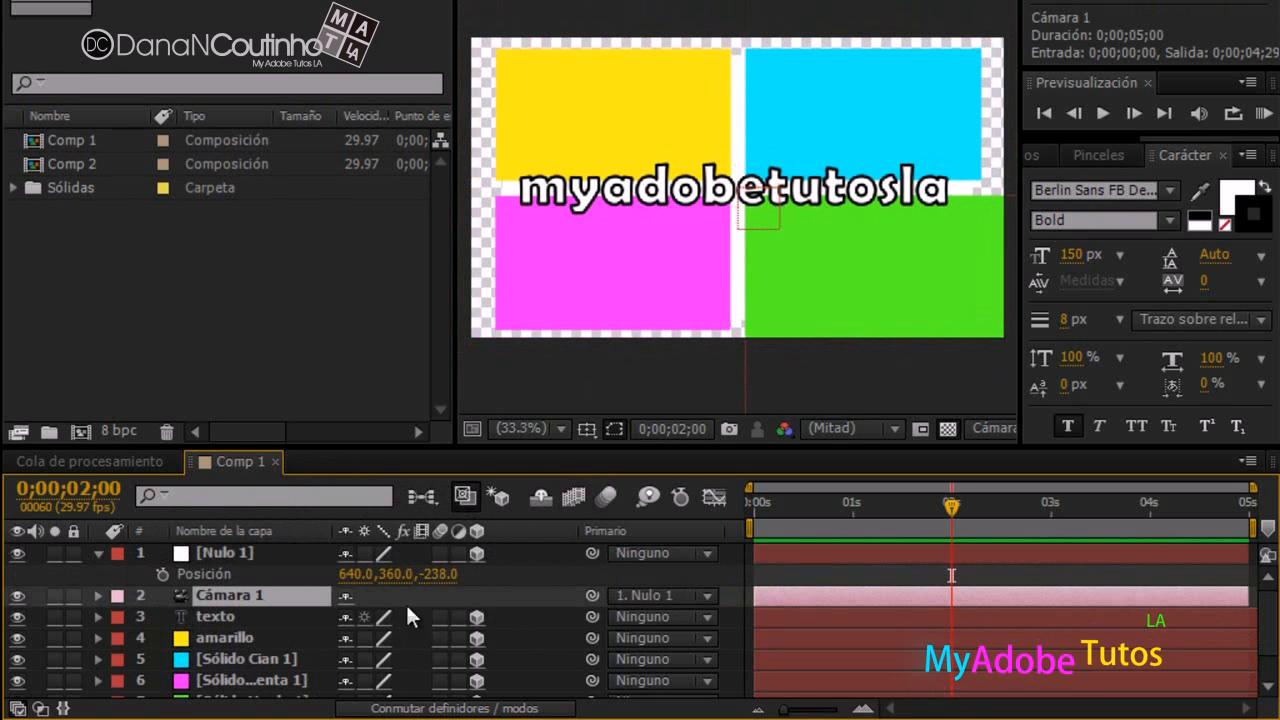
pyautogui.moveTo(348, 586); pyautogui.dragTo(507, 581)
pyautogui.moveTo(290, 582); pyautogui.dragTo(360, 587)
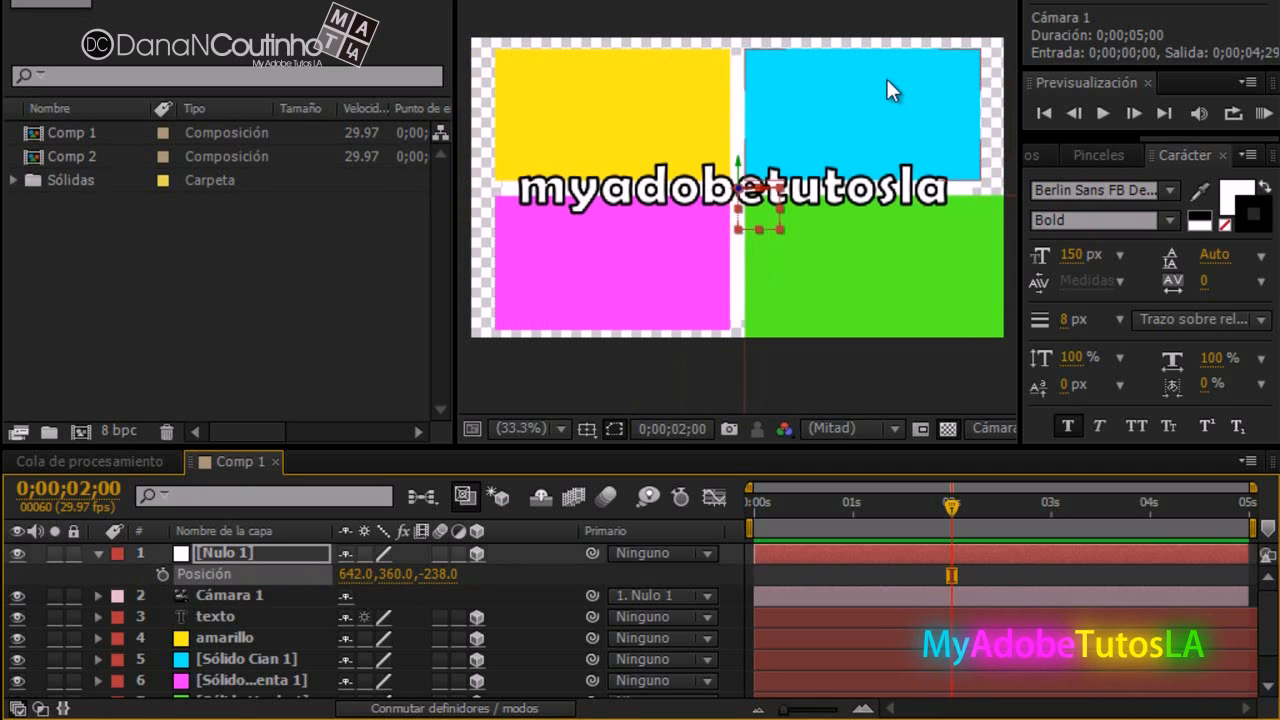
# Set the X position of Cámara 1 to 549 and of Nulo 1 to 691, and collapse both layers' properties.
pyautogui.click(225, 551)
pyautogui.click(288, 595)
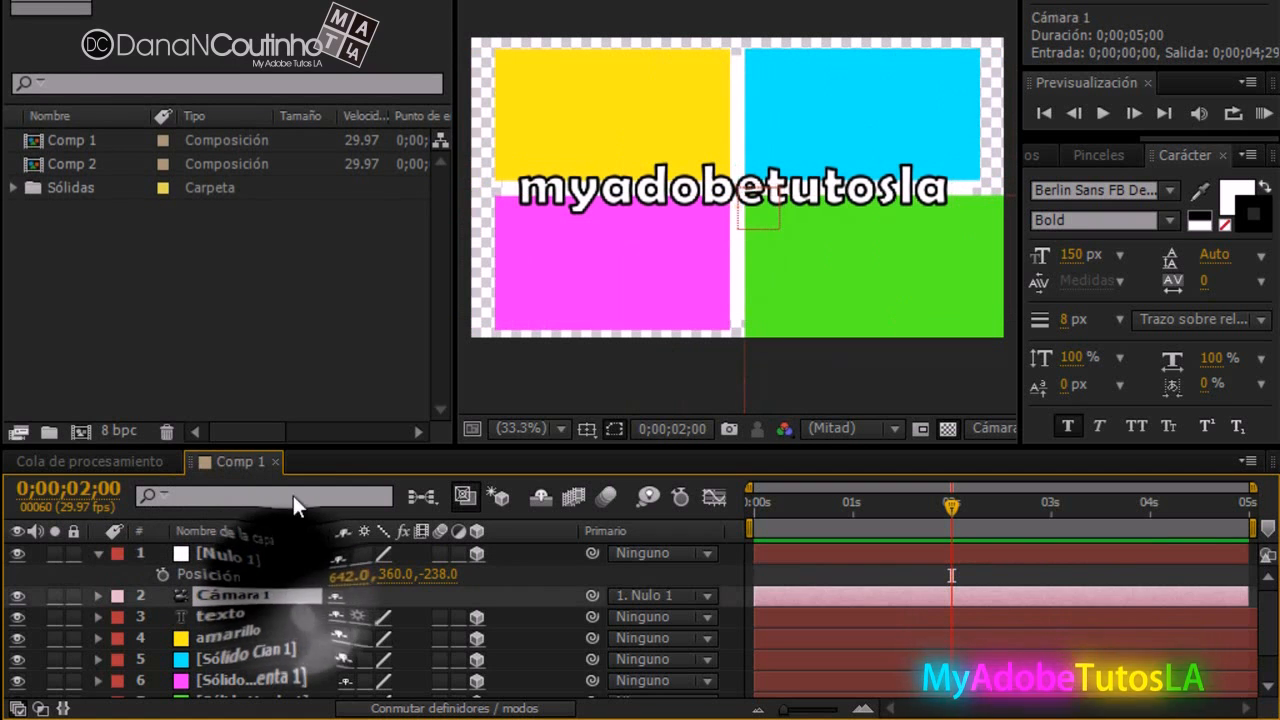
pyautogui.hotkey('alt', 'shift', 'p')
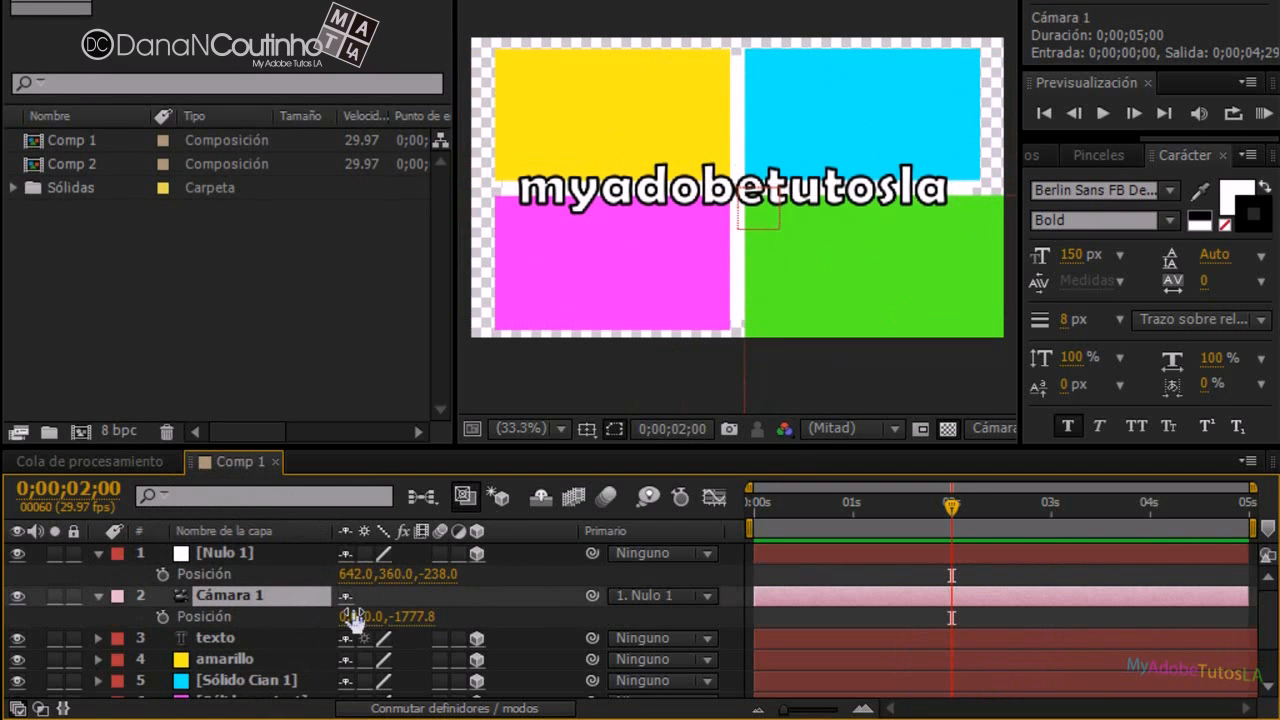
pyautogui.moveTo(276, 613); pyautogui.dragTo(1082, 614)
pyautogui.moveTo(347, 585); pyautogui.dragTo(383, 572)
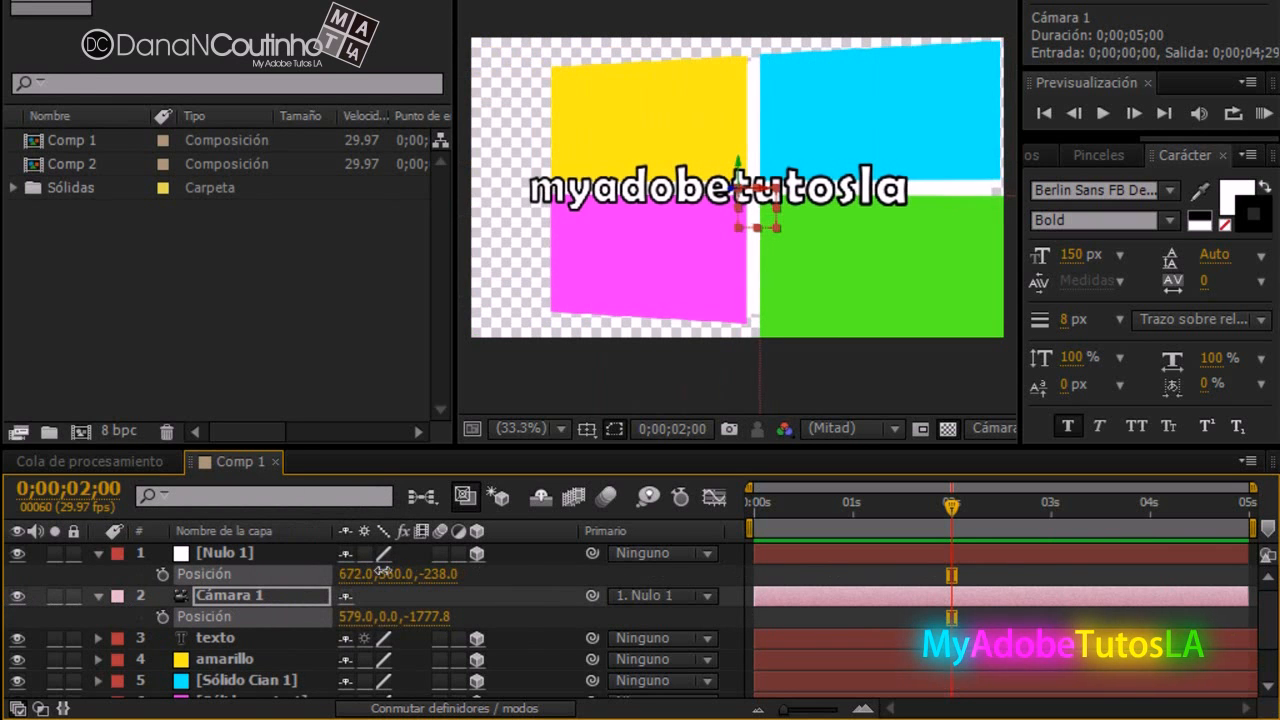
pyautogui.moveTo(366, 616)
pyautogui.mouseDown()
pyautogui.moveTo(271, 607)
pyautogui.moveTo(350, 619)
pyautogui.mouseUp()
pyautogui.moveTo(355, 574); pyautogui.dragTo(379, 583)
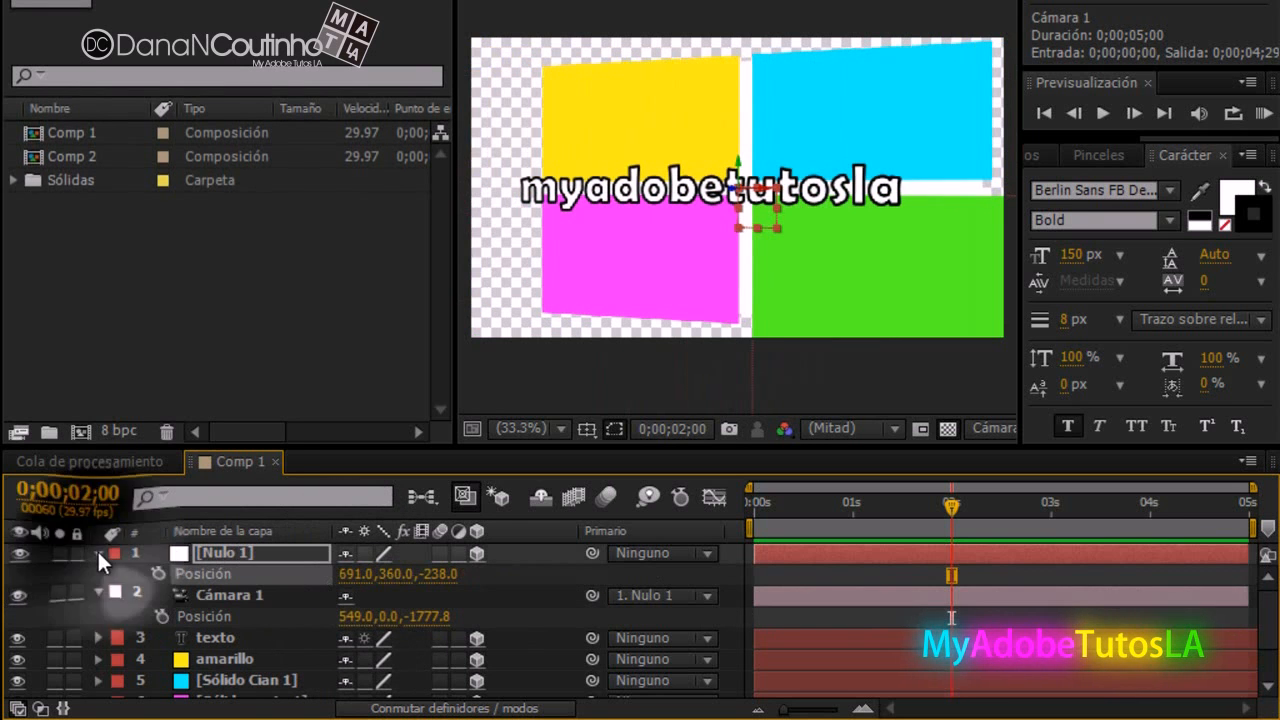
pyautogui.click(97, 552)
pyautogui.click(97, 574)
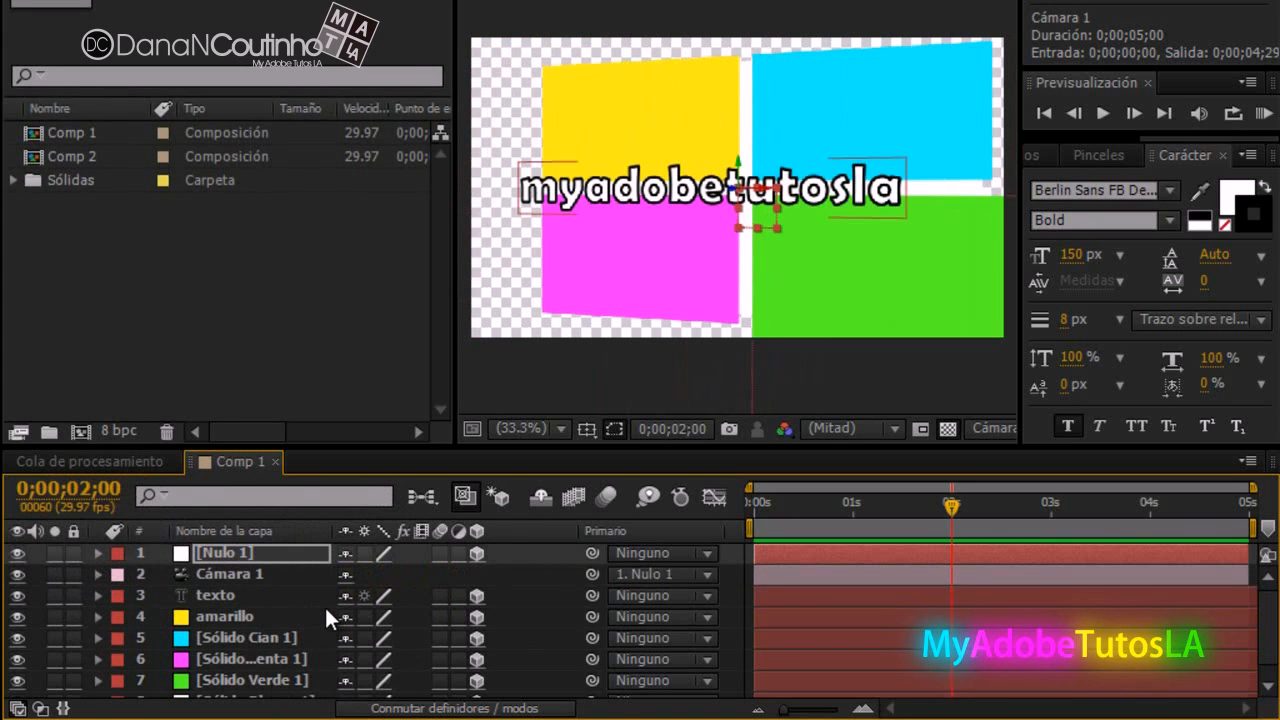